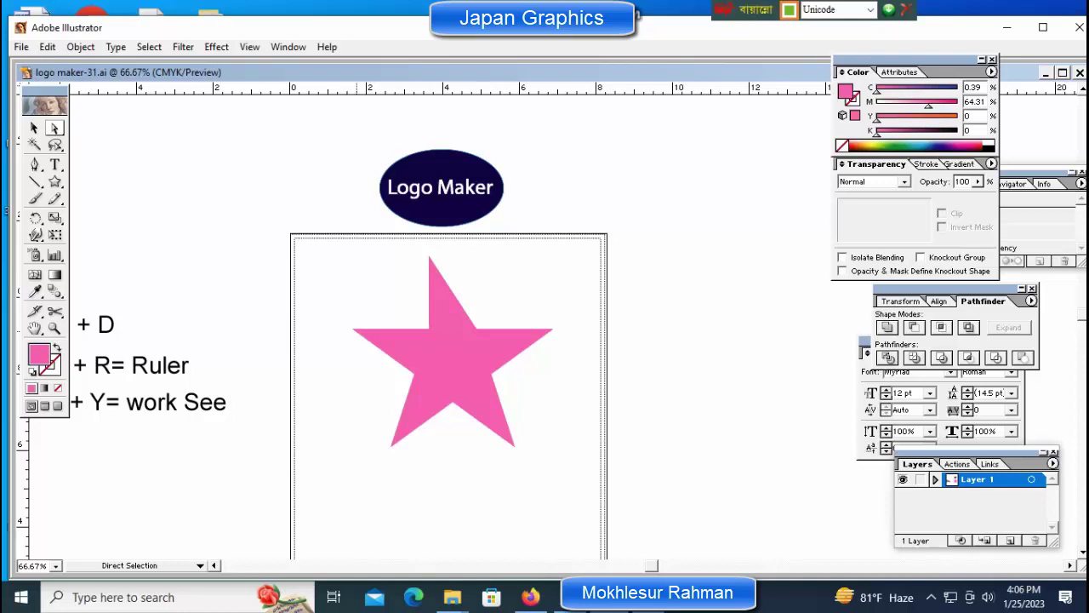
# Step: Select only the pink star's left tip anchor and move it straight down until it sits about midway between its neighbouring inner corners
pyautogui.click(356, 329)
pyautogui.hotkey('ctrl', 'shift', 'a')
pyautogui.click(355, 329)
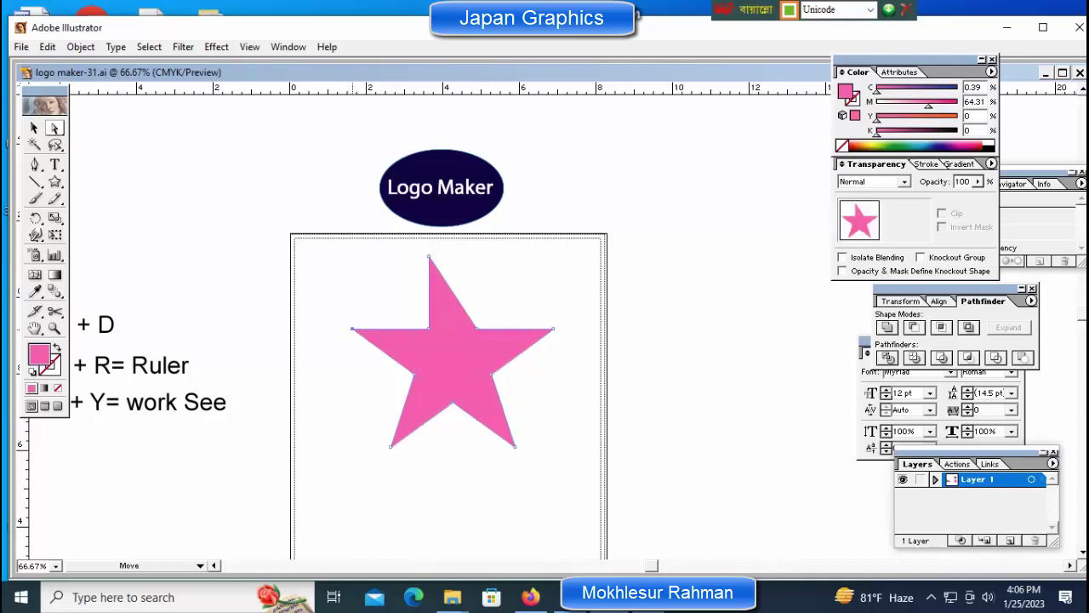
pyautogui.press('Down')
pyautogui.press('Down')
pyautogui.press('Down')
pyautogui.press('Down')
pyautogui.press('Down')
pyautogui.press('Down')
pyautogui.press('Down')
pyautogui.press('Down')
pyautogui.press('Down')
pyautogui.press('Down')
pyautogui.press('Down')
pyautogui.press('Down')
pyautogui.press('Down')
pyautogui.press('Down')
pyautogui.press('Down')
pyautogui.press('Down')
pyautogui.press('Down')
pyautogui.press('Down')
pyautogui.press('Down')
pyautogui.press('Down')
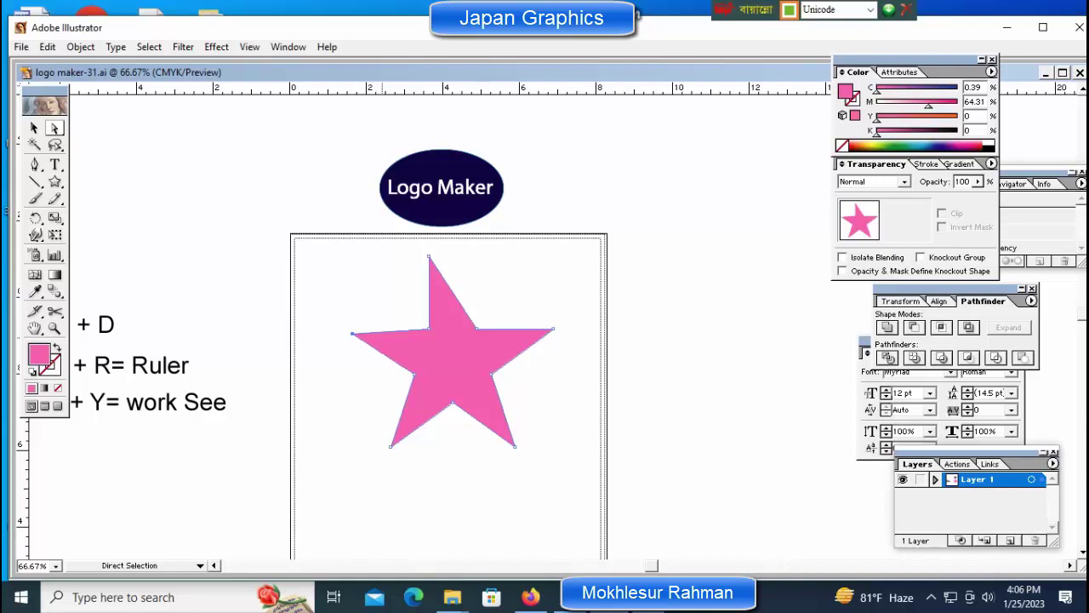
pyautogui.moveTo(350, 349); pyautogui.dragTo(351, 353)
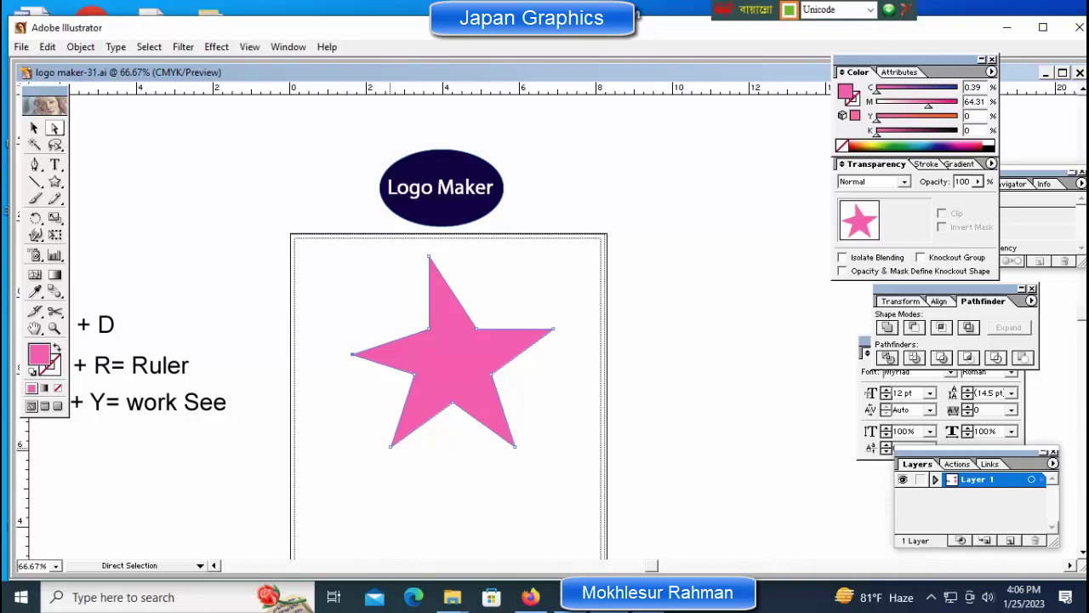
# Step: Select the star's right tip and both lower tips together and nudge them right until the right tip nears the page margin
pyautogui.click(390, 446)
pyautogui.press('Right')
pyautogui.press('Right')
pyautogui.press('Right')
pyautogui.press('Right')
pyautogui.press('Right')
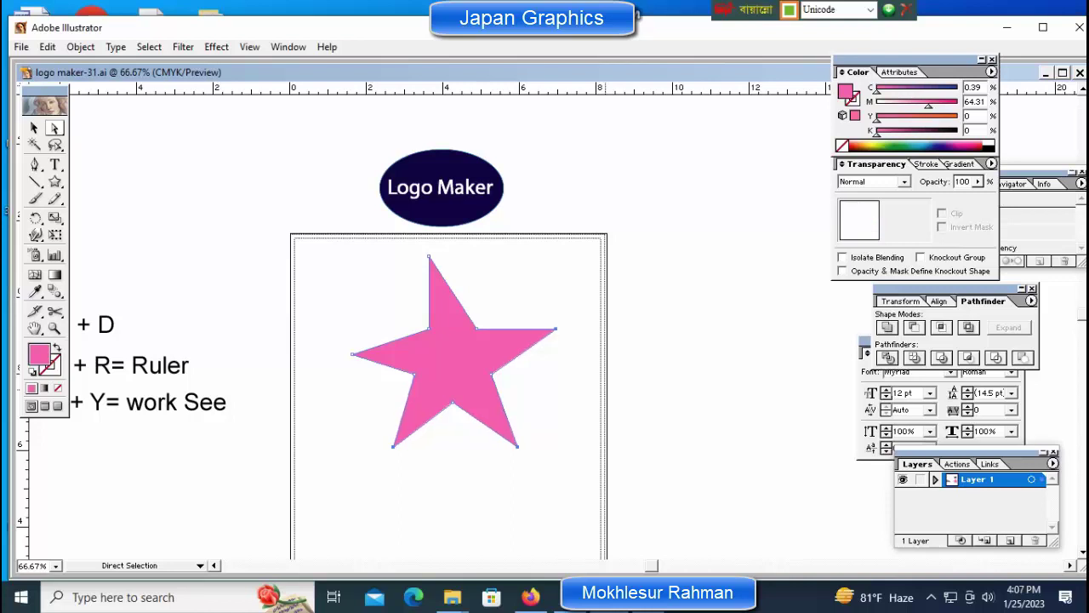
pyautogui.press('Right')
pyautogui.press('Right')
pyautogui.press('Right')
pyautogui.press('Right')
pyautogui.press('Right')
pyautogui.press('Right')
pyautogui.press('Right')
pyautogui.press('Right')
pyautogui.press('Right')
pyautogui.press('Right')
pyautogui.press('Right')
pyautogui.press('Right')
pyautogui.press('Right')
pyautogui.press('Right')
pyautogui.press('Right')
pyautogui.press('Right')
pyautogui.press('Right')
pyautogui.press('Right')
pyautogui.press('Right')
pyautogui.press('Right')
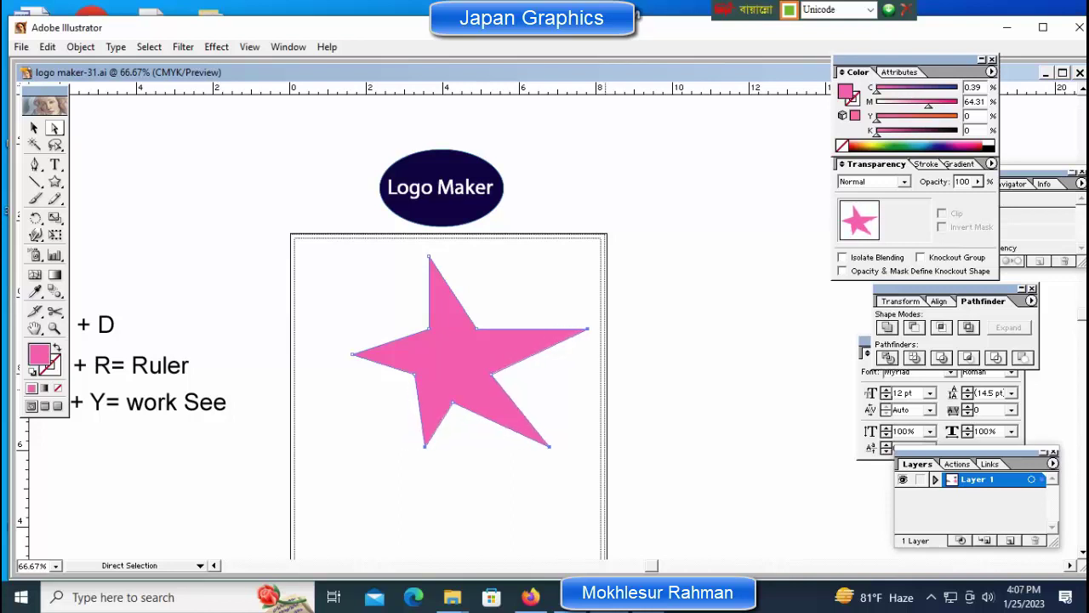
# Step: Nudge the star's three selected tips up slightly, raising the right tip just above its neighbouring upper inner corner
pyautogui.press('Up')
pyautogui.press('Up')
pyautogui.press('Up')
pyautogui.press('Up')
pyautogui.press('Up')
pyautogui.press('Up')
pyautogui.press('Up')
pyautogui.press('Up')
pyautogui.press('Up')
pyautogui.press('Up')
pyautogui.press('Up')
pyautogui.press('Up')
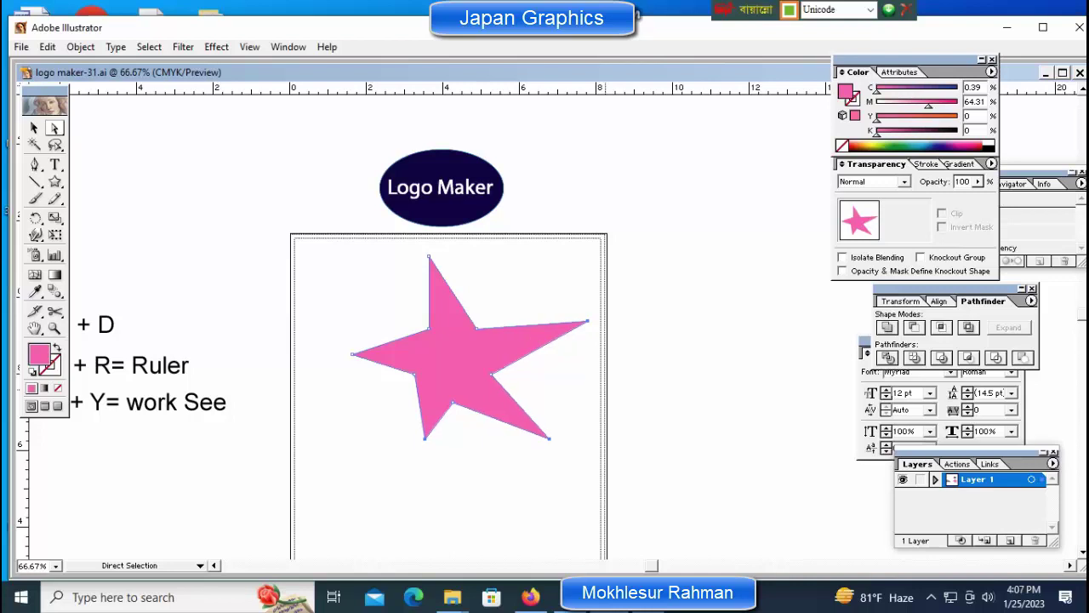
# Step: Shift the star's right and lower tips moderately back to the left and a little further up
pyautogui.press('Left')
pyautogui.press('Left')
pyautogui.press('Left')
pyautogui.press('Left')
pyautogui.press('Left')
pyautogui.press('Left')
pyautogui.press('Left')
pyautogui.press('Left')
pyautogui.press('Left')
pyautogui.press('Left')
pyautogui.press('Left')
pyautogui.press('Left')
pyautogui.press('Left')
pyautogui.press('Left')
pyautogui.press('Left')
pyautogui.press('Left')
pyautogui.press('Left')
pyautogui.press('Left')
pyautogui.press('Left')
pyautogui.press('Left')
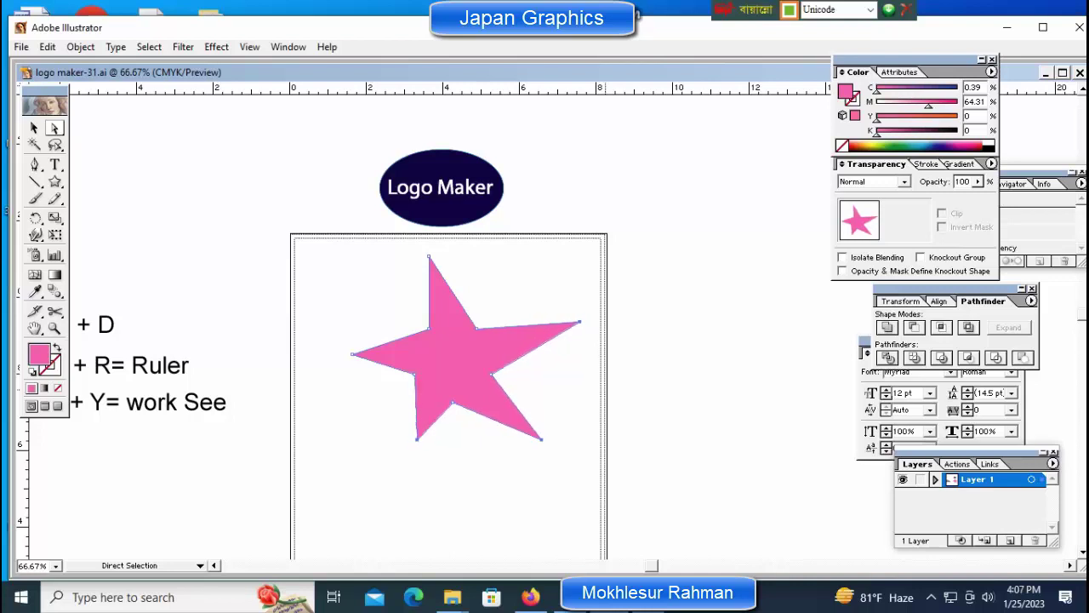
pyautogui.press('Up')
pyautogui.press('Up')
pyautogui.press('Up')
pyautogui.press('Up')
pyautogui.press('Up')
pyautogui.press('Up')
pyautogui.press('Up')
pyautogui.press('Up')
pyautogui.press('Up')
pyautogui.press('Up')
pyautogui.press('Up')
pyautogui.press('Up')
pyautogui.press('Up')
pyautogui.press('Up')
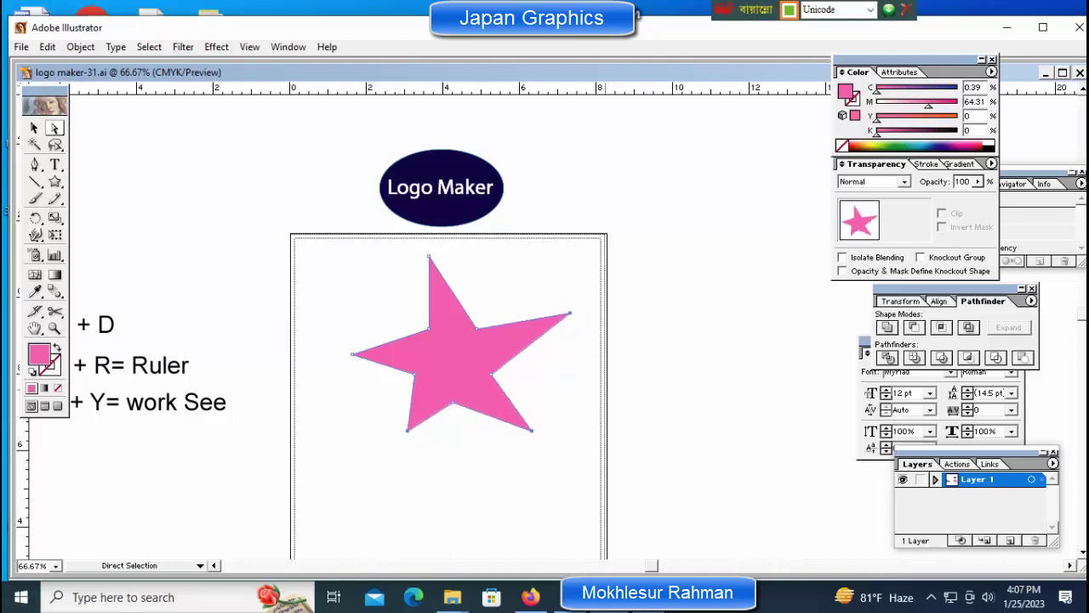
# Step: Nudge the three selected tips further left until the lower-left tip flares outward beyond the star's inner corner
pyautogui.press('Left')
pyautogui.press('Left')
pyautogui.press('Left')
pyautogui.press('Left')
pyautogui.press('Left')
pyautogui.press('Left')
pyautogui.press('Left')
pyautogui.press('Left')
pyautogui.press('Left')
pyautogui.press('Left')
pyautogui.press('Left')
pyautogui.press('Left')
pyautogui.press('Left')
pyautogui.press('Left')
pyautogui.press('Left')
pyautogui.press('Left')
pyautogui.press('Left')
pyautogui.press('Left')
pyautogui.press('Left')
pyautogui.press('Left')
pyautogui.press('Left')
pyautogui.press('Left')
pyautogui.press('Left')
pyautogui.press('Left')
pyautogui.press('Left')
pyautogui.press('Left')
pyautogui.press('Left')
pyautogui.press('Left')
pyautogui.press('Left')
pyautogui.press('Left')
pyautogui.press('Left')
pyautogui.press('Left')
pyautogui.press('Left')
pyautogui.press('Left')
pyautogui.press('Left')
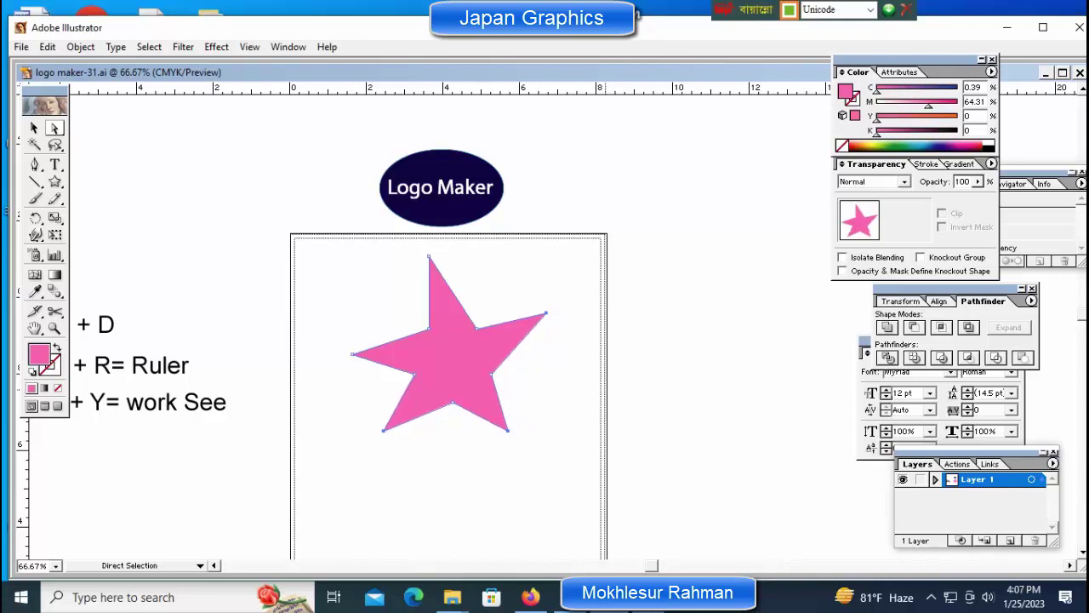
# Step: Nudge the star's right and lower tips together to the right and slightly down, keeping the right tip just above its upper inner corner
pyautogui.press('Right')
pyautogui.press('Right')
pyautogui.press('Right')
pyautogui.press('Right')
pyautogui.press('Right')
pyautogui.press('Right')
pyautogui.press('Right')
pyautogui.press('Right')
pyautogui.press('Right')
pyautogui.press('Right')
pyautogui.press('Right')
pyautogui.press('Right')
pyautogui.press('Right')
pyautogui.press('Right')
pyautogui.press('Right')
pyautogui.press('Right')
pyautogui.press('Right')
pyautogui.press('Right')
pyautogui.press('Right')
pyautogui.press('Right')
pyautogui.press('Down')
pyautogui.press('Down')
pyautogui.press('Down')
pyautogui.press('Down')
pyautogui.press('Down')
pyautogui.press('Down')
pyautogui.press('Down')
pyautogui.press('Down')
pyautogui.press('Down')
pyautogui.press('Down')
pyautogui.press('Down')
pyautogui.press('Down')
pyautogui.press('Down')
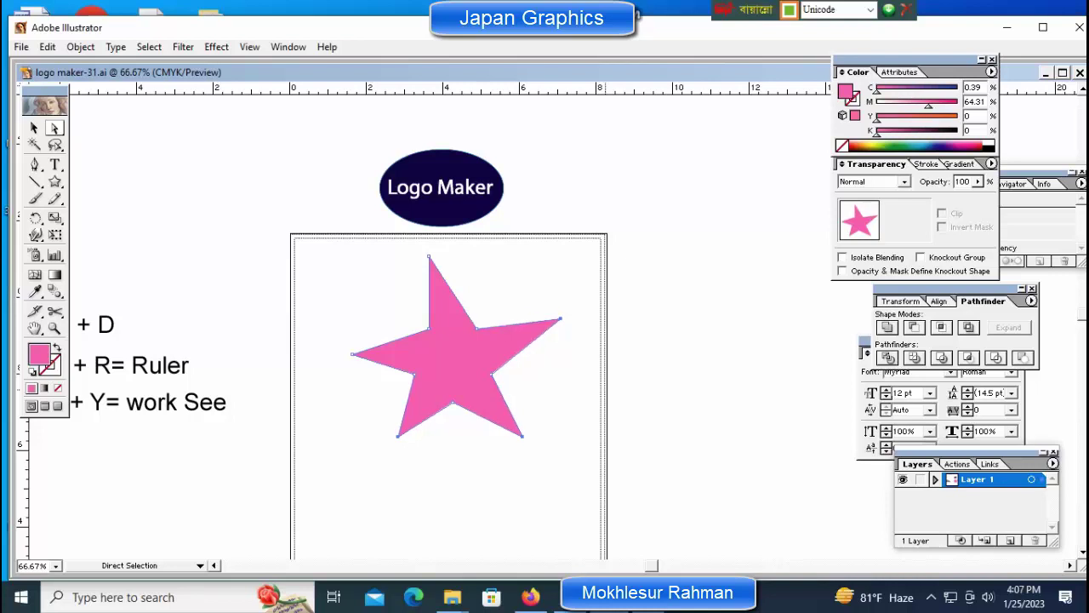
pyautogui.press('Right')
pyautogui.press('Right')
pyautogui.press('Right')
pyautogui.press('Right')
pyautogui.press('Right')
pyautogui.press('Right')
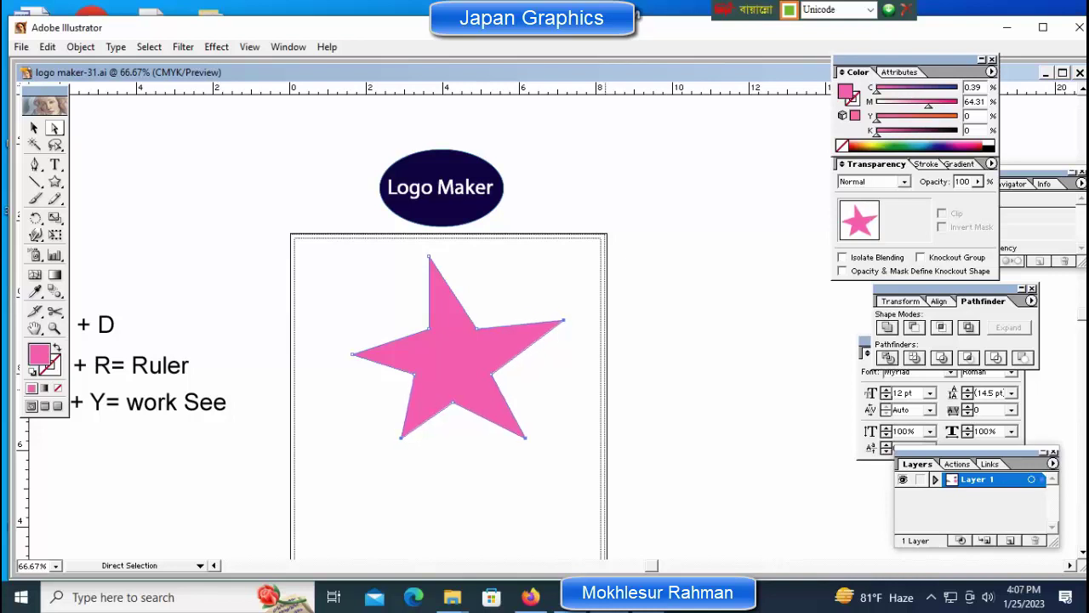
# Step: Nudge the three selected tips slightly up, raising the right tip further above its neighbouring upper inner corner
pyautogui.press('Up')
pyautogui.press('Up')
pyautogui.press('Up')
pyautogui.press('Up')
pyautogui.press('Up')
pyautogui.press('Up')
pyautogui.press('Up')
pyautogui.press('Up')
pyautogui.press('Up')
pyautogui.press('Up')
pyautogui.press('Up')
pyautogui.press('Up')
pyautogui.press('Up')
pyautogui.press('Up')
pyautogui.press('Up')
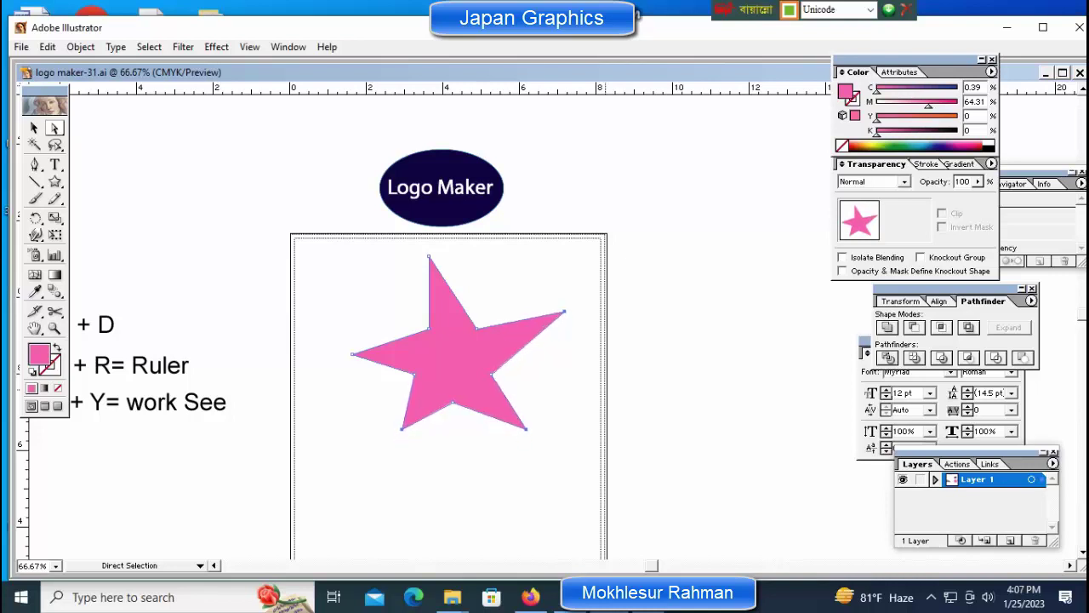
# Step: Shift the three selected tips slightly right and further down until the right tip is about level with its upper inner corner
pyautogui.press('Right')
pyautogui.press('Right')
pyautogui.press('Right')
pyautogui.press('Right')
pyautogui.press('Right')
pyautogui.press('Right')
pyautogui.press('Down')
pyautogui.press('Down')
pyautogui.press('Down')
pyautogui.press('Down')
pyautogui.press('Down')
pyautogui.press('Down')
pyautogui.press('Down')
pyautogui.press('Down')
pyautogui.press('Down')
pyautogui.press('Down')
pyautogui.press('Down')
pyautogui.press('Down')
pyautogui.press('Down')
pyautogui.press('Down')
pyautogui.press('Down')
pyautogui.press('Down')
pyautogui.press('Down')
pyautogui.press('Down')
pyautogui.press('Down')
pyautogui.press('Down')
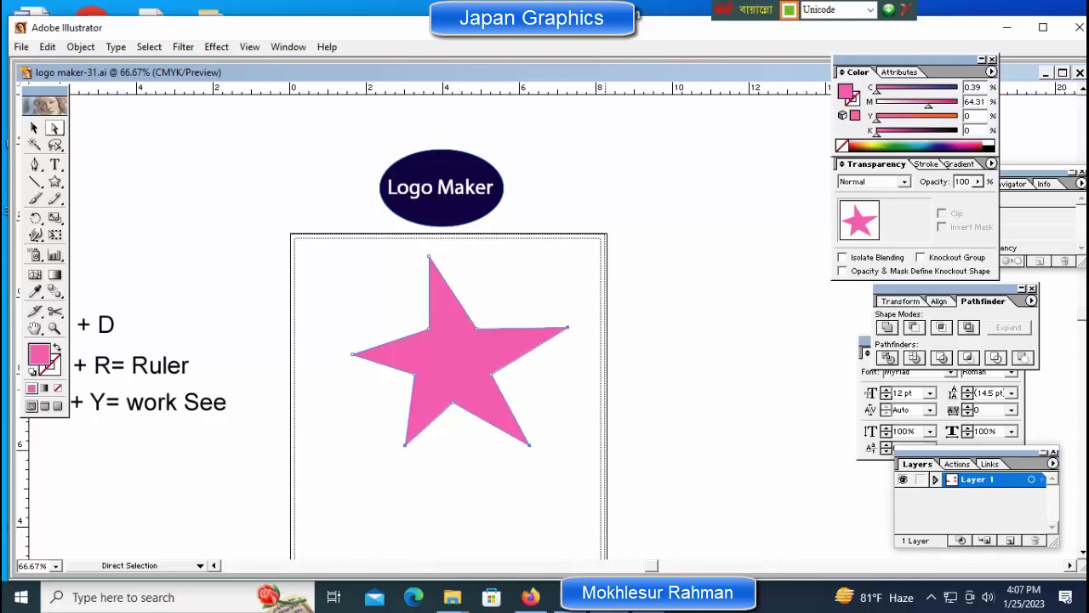
# Step: Nudge the three selected tips slightly left and back to the right, finishing by deselecting the star
pyautogui.press('Left')
pyautogui.press('Left')
pyautogui.press('Left')
pyautogui.press('Left')
pyautogui.press('Left')
pyautogui.press('Left')
pyautogui.press('Left')
pyautogui.press('Left')
pyautogui.press('Left')
pyautogui.press('Left')
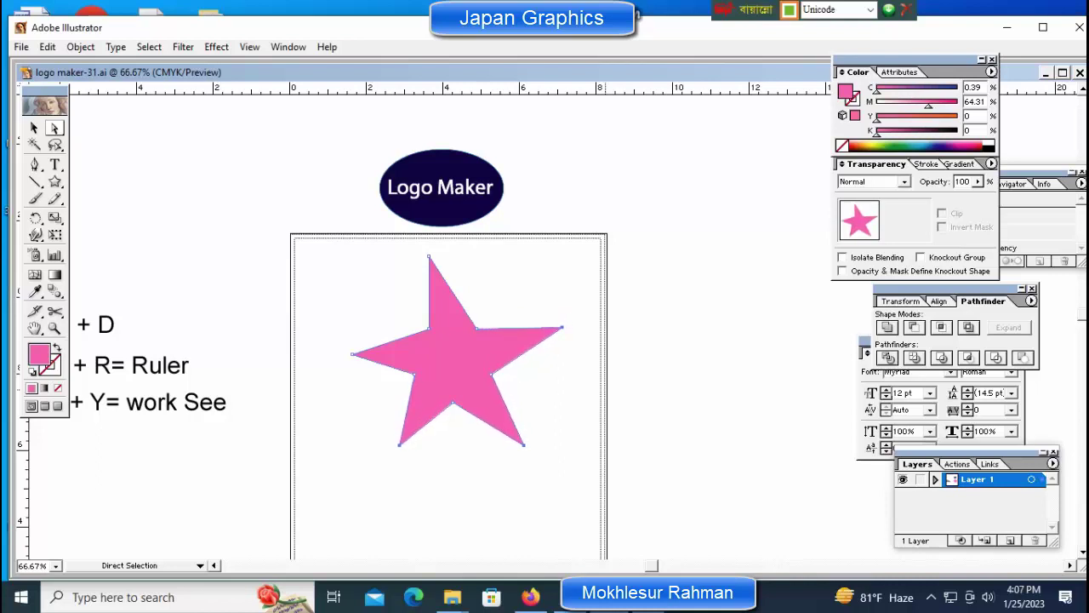
pyautogui.press('Right')
pyautogui.press('Right')
pyautogui.press('Right')
pyautogui.press('Right')
pyautogui.press('Right')
pyautogui.press('Right')
pyautogui.press('Right')
pyautogui.press('Right')
pyautogui.press('Right')
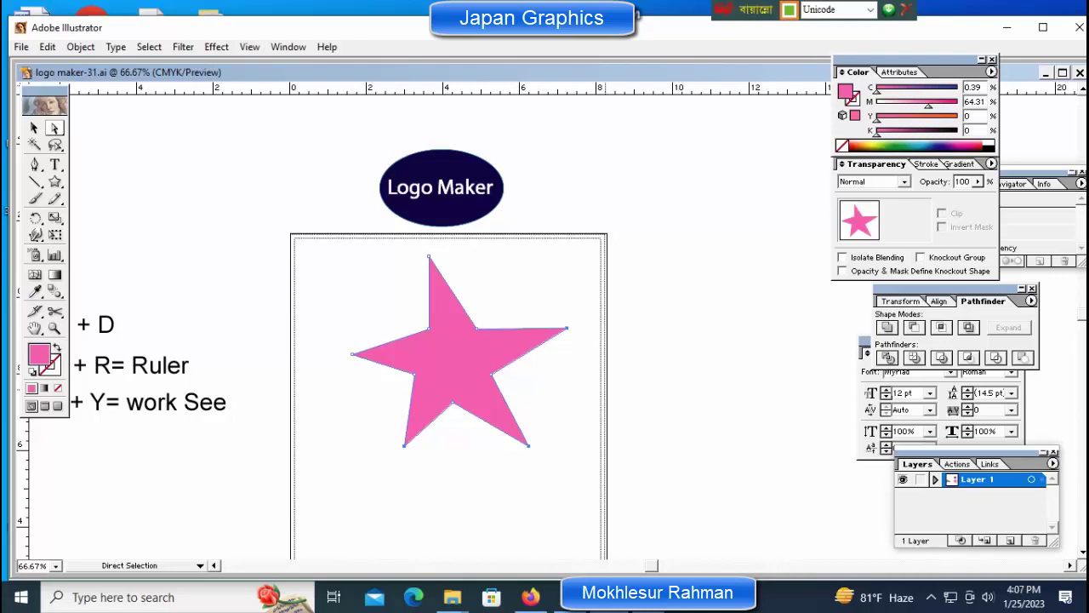
pyautogui.press('Left')
pyautogui.hotkey('ctrl', 'shift', 'a')
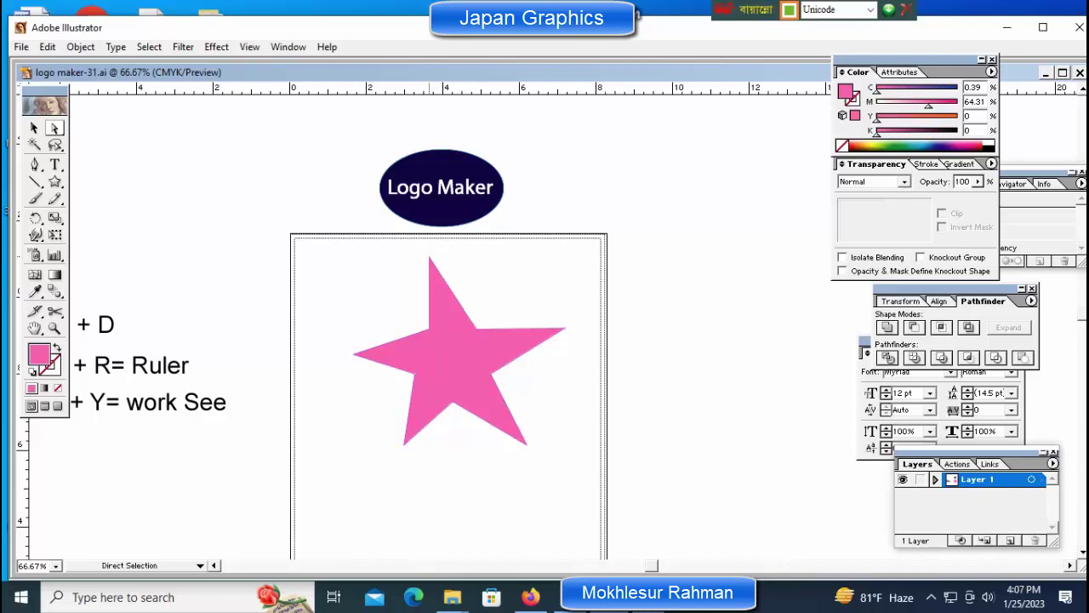
# Step: Select only the star's top tip and move it down and slightly right, leaving a short point above the two upper inner corners
pyautogui.click(430, 294)
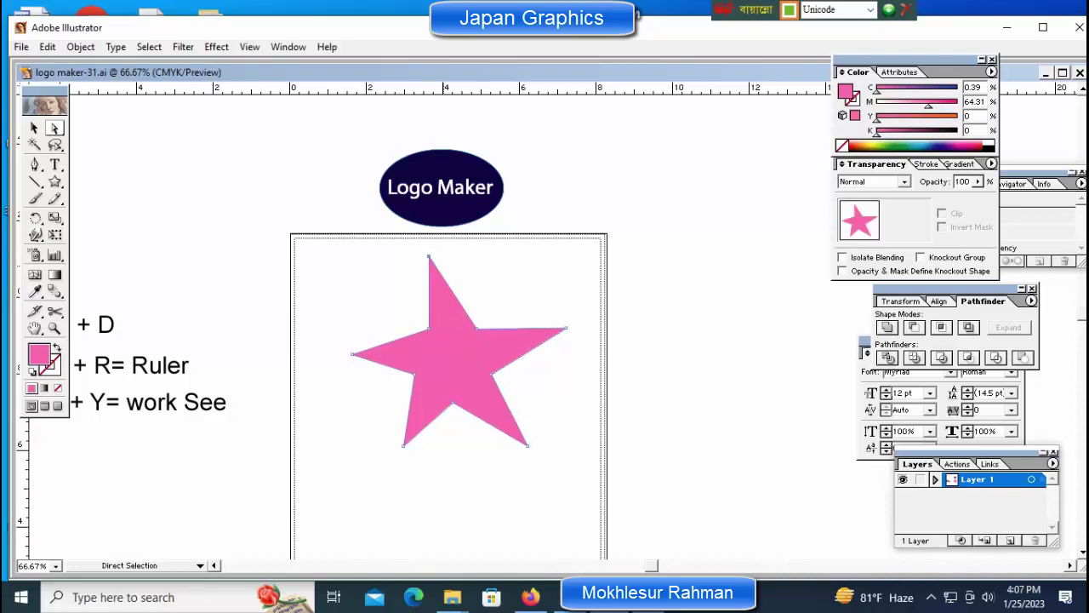
pyautogui.press('Down')
pyautogui.press('Down')
pyautogui.press('Down')
pyautogui.press('Down')
pyautogui.press('Down')
pyautogui.press('Down')
pyautogui.press('Down')
pyautogui.press('Down')
pyautogui.press('Down')
pyautogui.press('Down')
pyautogui.press('Down')
pyautogui.press('Down')
pyautogui.press('Down')
pyautogui.press('Down')
pyautogui.press('Right')
pyautogui.press('Right')
pyautogui.press('Right')
pyautogui.press('Right')
pyautogui.press('Right')
pyautogui.press('Right')
pyautogui.press('Right')
pyautogui.press('Right')
pyautogui.press('Right')
pyautogui.press('Right')
pyautogui.press('Right')
pyautogui.press('Right')
pyautogui.press('Right')
pyautogui.press('Right')
pyautogui.press('Right')
pyautogui.press('Right')
pyautogui.press('Right')
pyautogui.press('Right')
pyautogui.press('Right')
pyautogui.press('Right')
pyautogui.moveTo(442, 265); pyautogui.dragTo(443, 297)
pyautogui.press('Up')
pyautogui.press('Right')
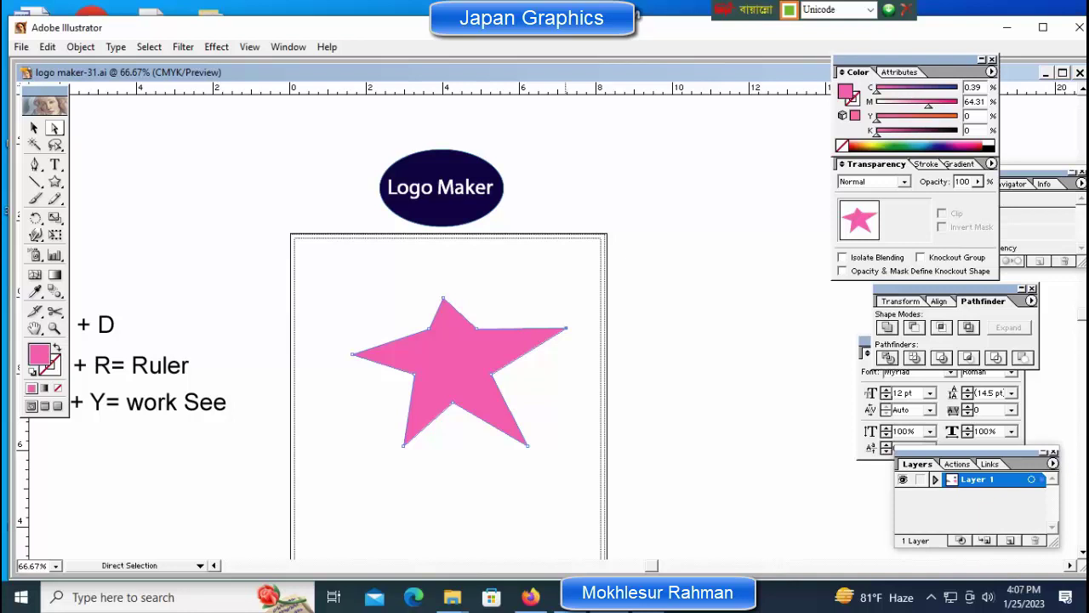
# Step: Move only the star's right tip straight down until it sits just above the level of the right-hand inner corner
pyautogui.press('Down')
pyautogui.press('Down')
pyautogui.press('Down')
pyautogui.press('Down')
pyautogui.press('Down')
pyautogui.press('Down')
pyautogui.press('Down')
pyautogui.press('Down')
pyautogui.press('Down')
pyautogui.press('Down')
pyautogui.press('Down')
pyautogui.press('Down')
pyautogui.press('Down')
pyautogui.press('Down')
pyautogui.press('Down')
pyautogui.press('Down')
pyautogui.press('Down')
pyautogui.press('Down')
pyautogui.press('Down')
pyautogui.press('Down')
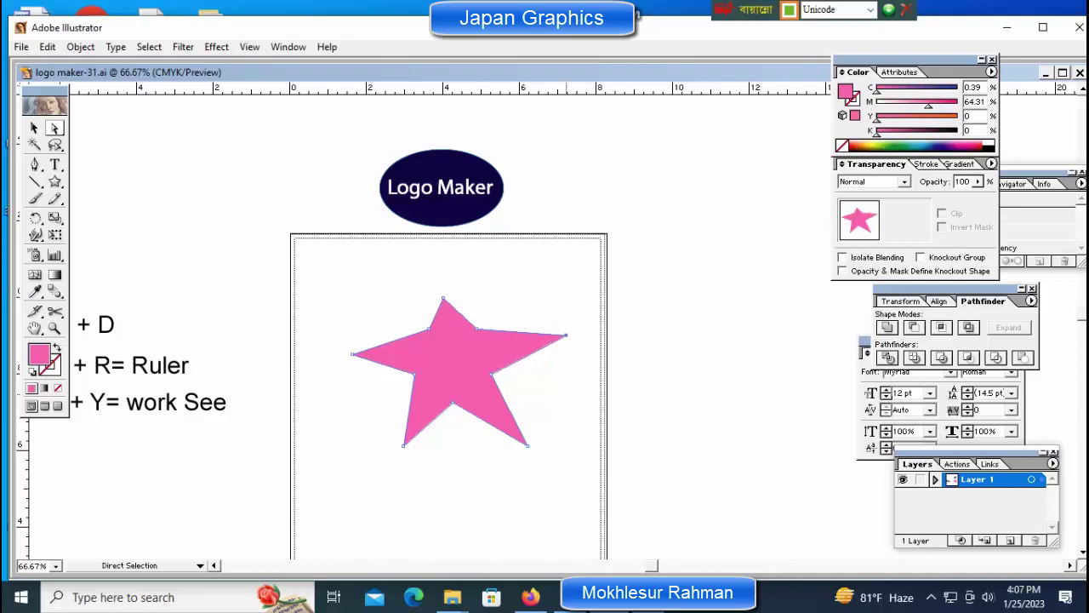
pyautogui.moveTo(566, 358); pyautogui.dragTo(566, 367)
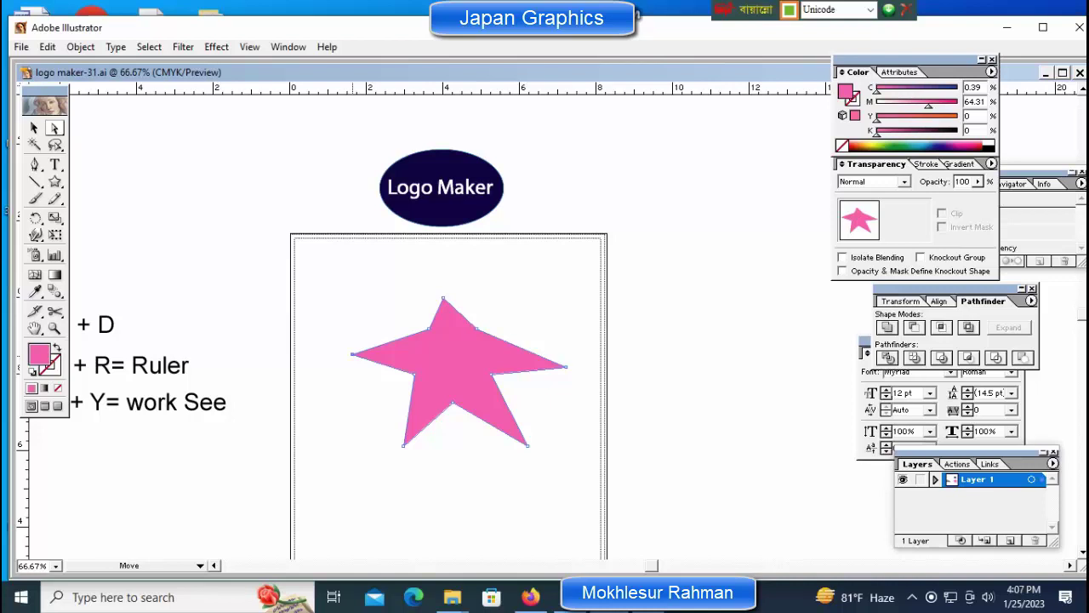
# Step: Move the star's left and right tips level with the side inner corners, raise the bottom inner corner slightly, and deselect the star
pyautogui.moveTo(353, 353); pyautogui.dragTo(339, 373)
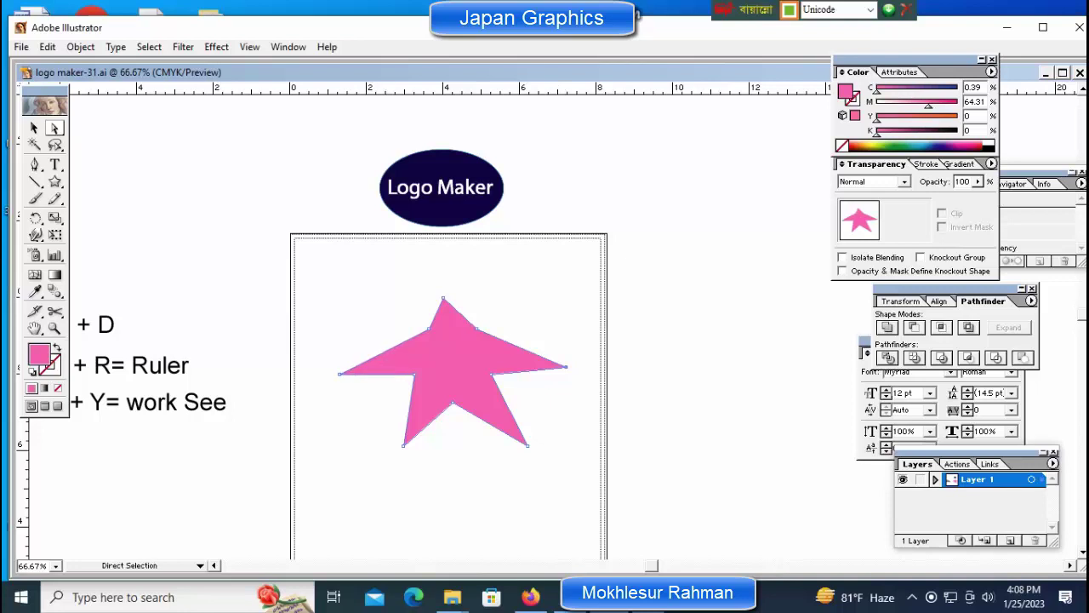
pyautogui.press('Down')
pyautogui.press('Down')
pyautogui.press('Down')
pyautogui.press('Down')
pyautogui.press('Down')
pyautogui.press('Down')
pyautogui.moveTo(566, 370); pyautogui.dragTo(566, 375)
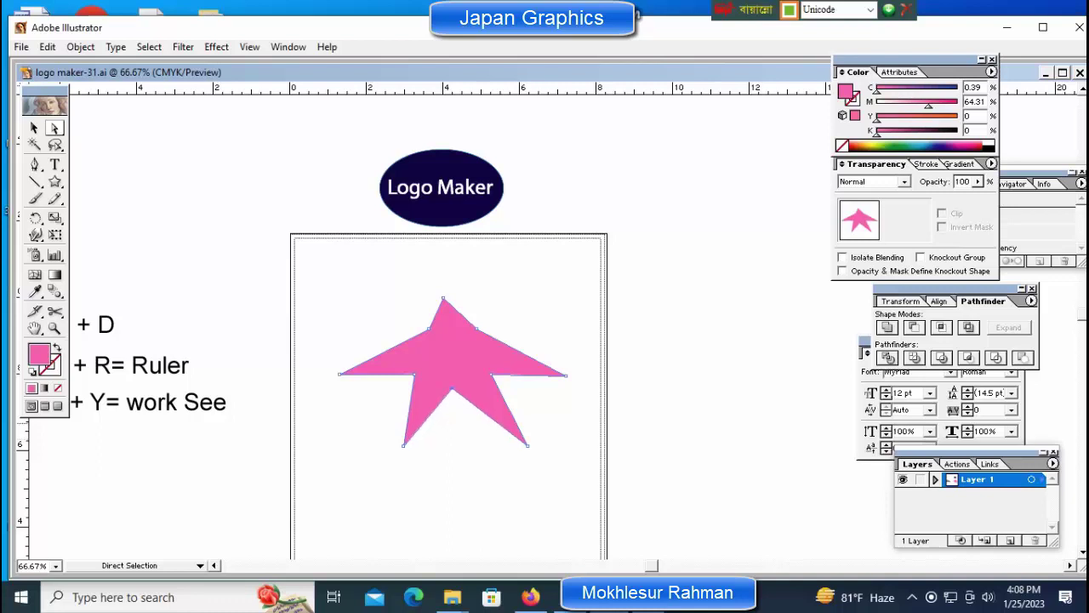
pyautogui.hotkey('ctrl', 'shift', 'a')
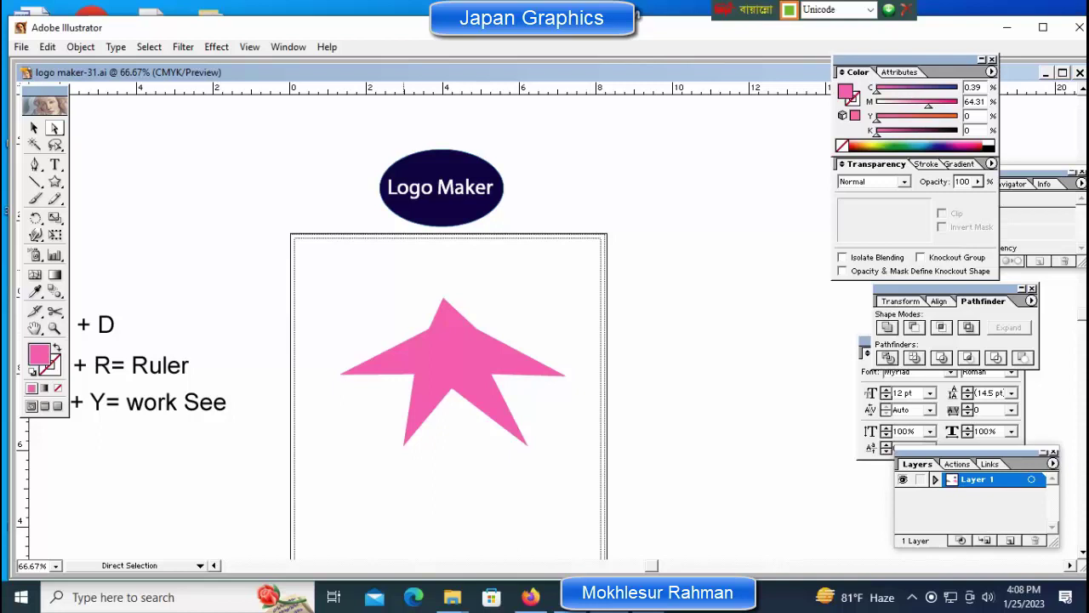
# Step: Select only the star's top tip, shift it slightly right, and deselect the star
pyautogui.moveTo(398, 276); pyautogui.dragTo(459, 311)
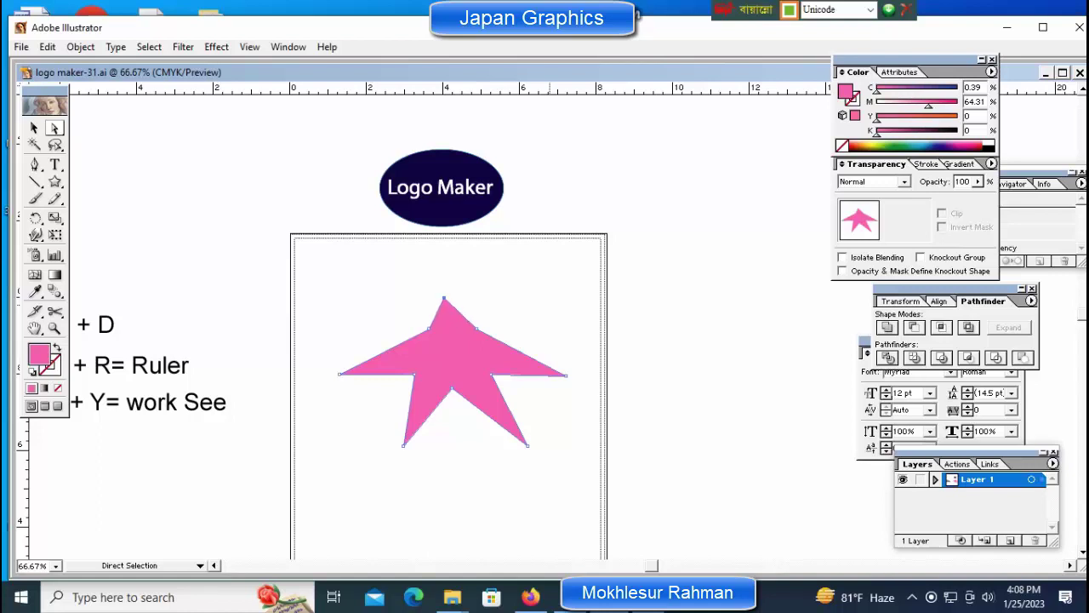
pyautogui.press('Right')
pyautogui.press('Right')
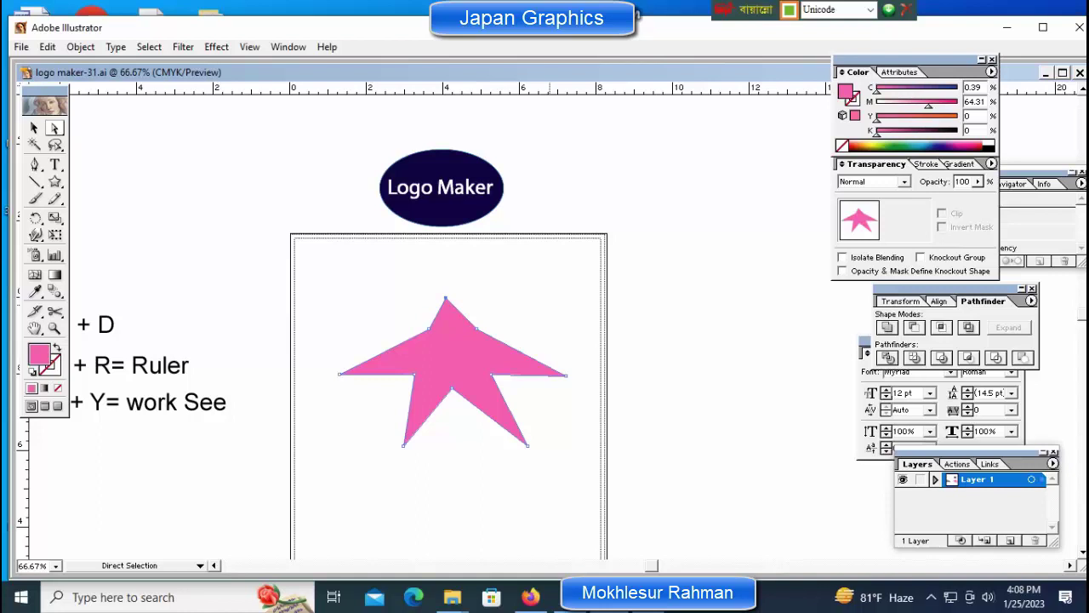
pyautogui.hotkey('ctrl', 'shift', 'a')
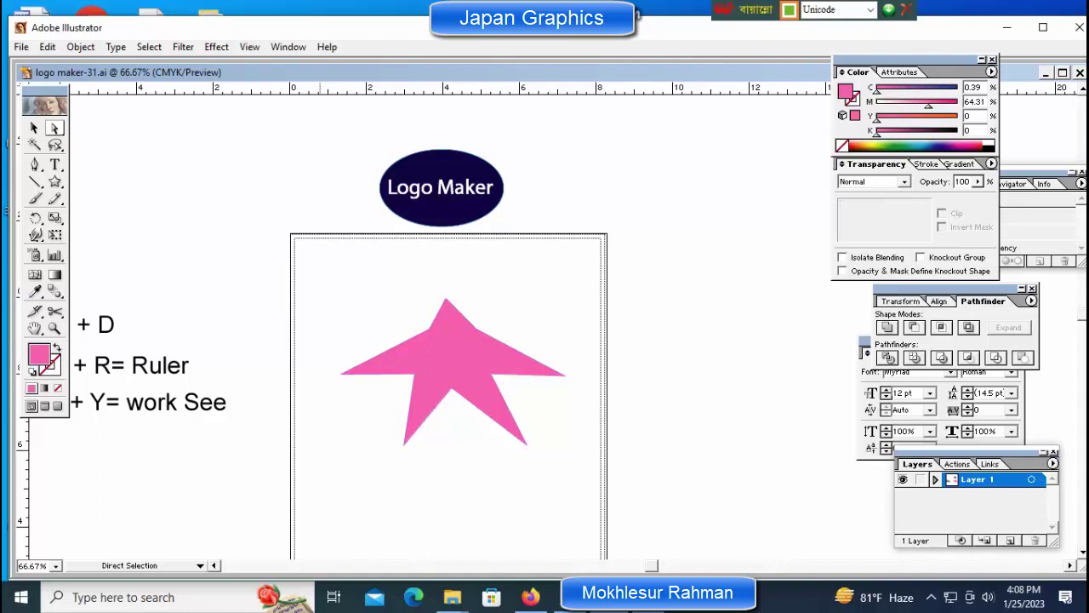
# Step: Select the whole star, narrow it to a little over half its width, and move it to the page's upper left corner
pyautogui.hotkey('ctrl', 'a')
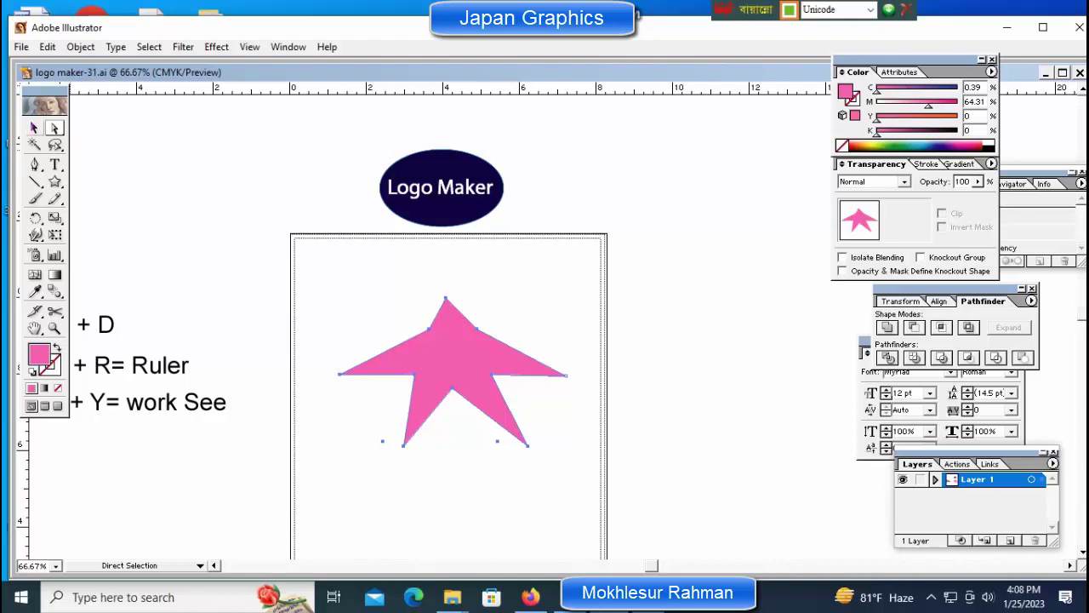
pyautogui.click(34, 128)
pyautogui.moveTo(337, 291); pyautogui.dragTo(514, 375)
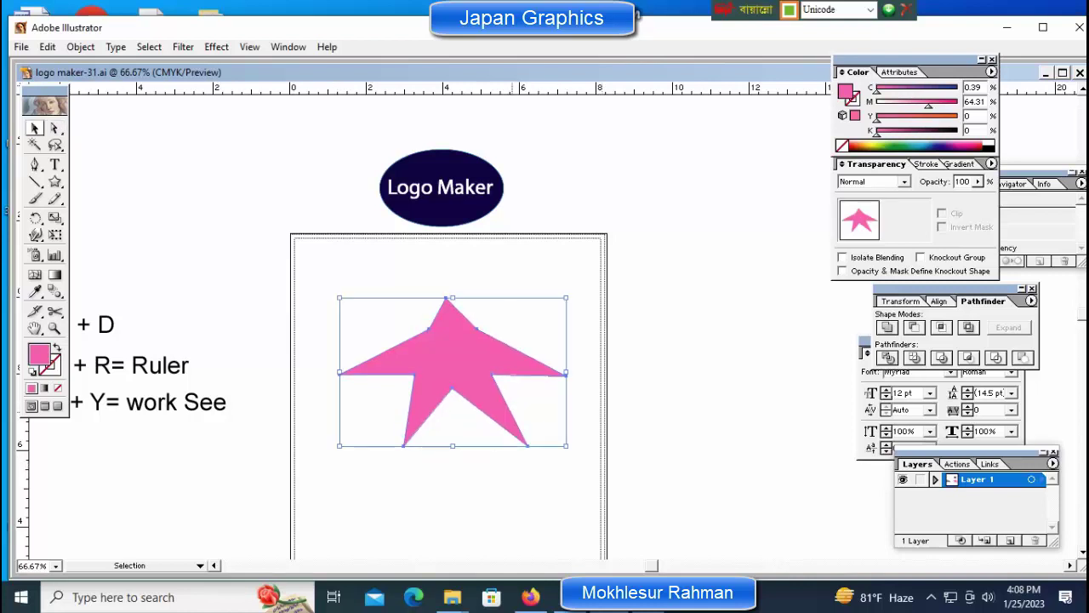
pyautogui.moveTo(339, 372); pyautogui.dragTo(387, 315)
pyautogui.hotkey('ctrl', 'shift', 'a')
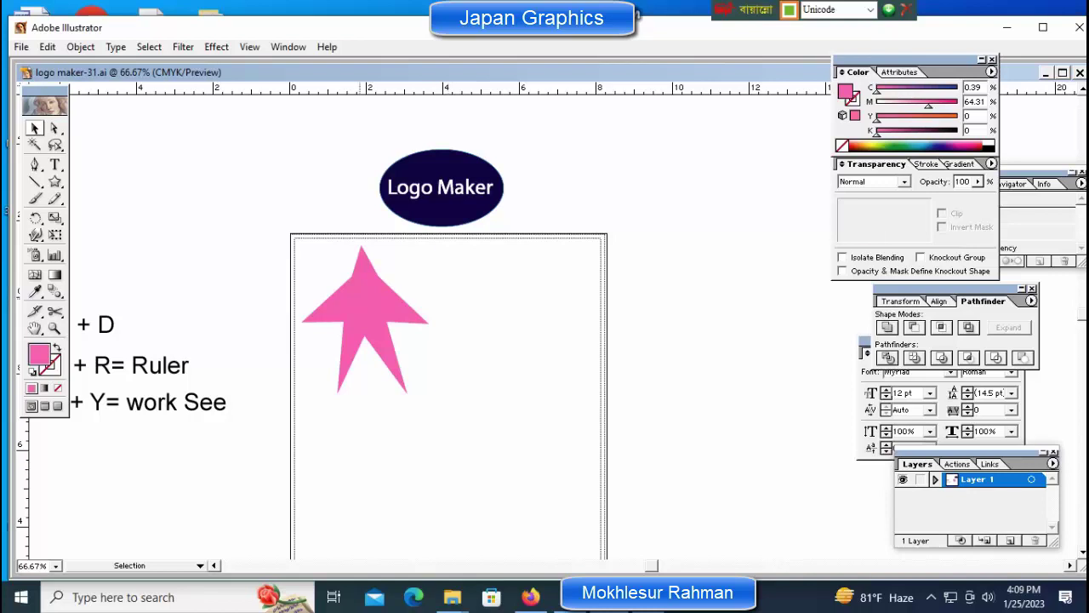
# Step: Duplicate the narrowed star to its right and repeat the copy to form a row of three evenly spaced stars
pyautogui.moveTo(360, 315); pyautogui.dragTo(494, 323)
pyautogui.hotkey('ctrl', 'shift', 'a')
pyautogui.hotkey('ctrl', 'd')
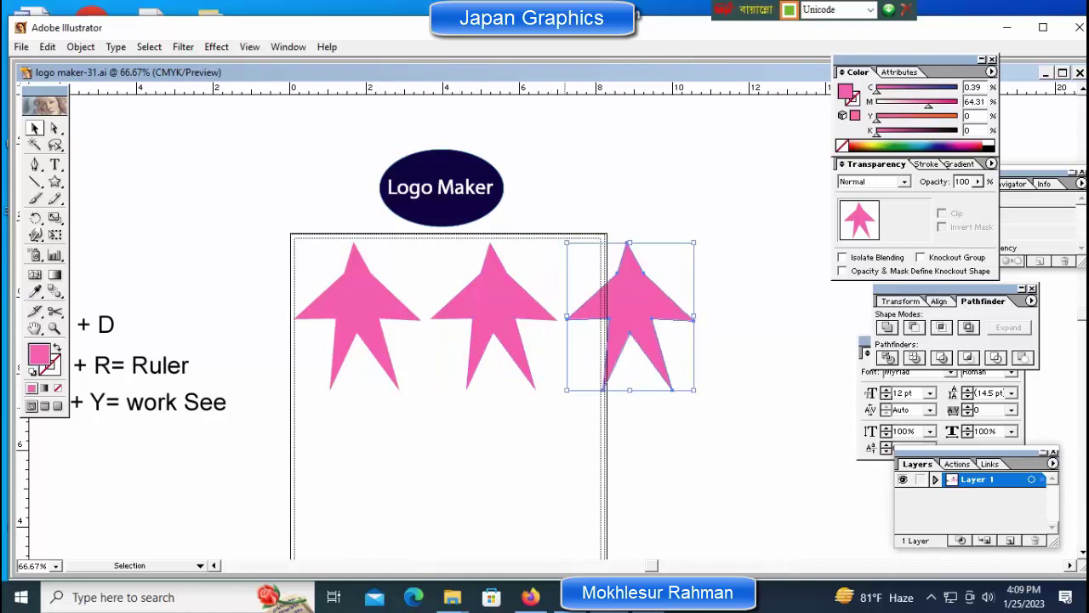
# Step: Select the row of three stars and duplicate it straight down as a second row just below the first
pyautogui.moveTo(286, 260); pyautogui.dragTo(813, 411)
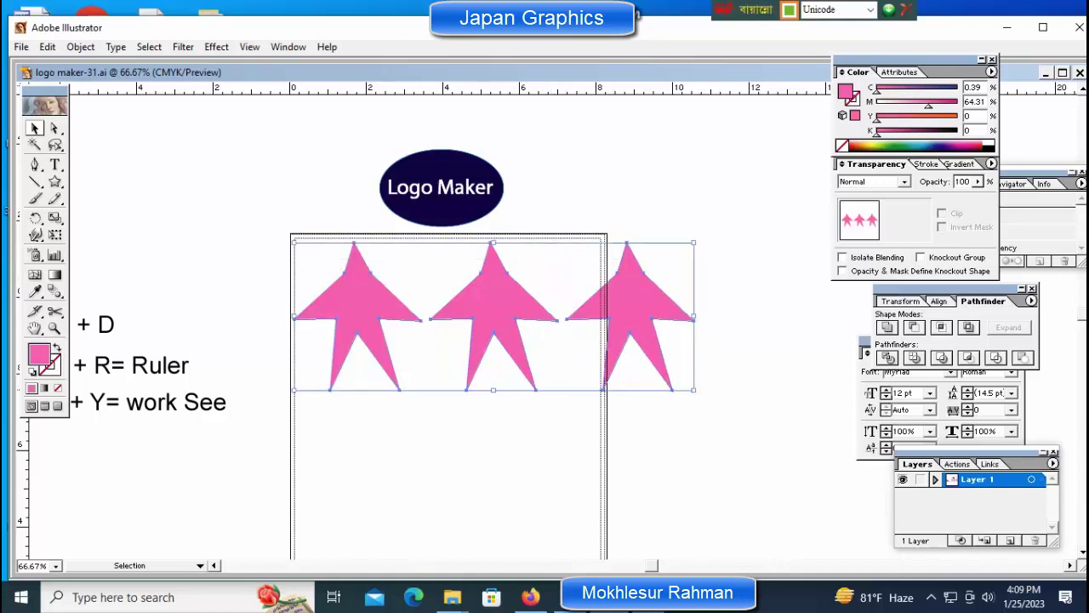
pyautogui.moveTo(498, 323); pyautogui.dragTo(506, 477)
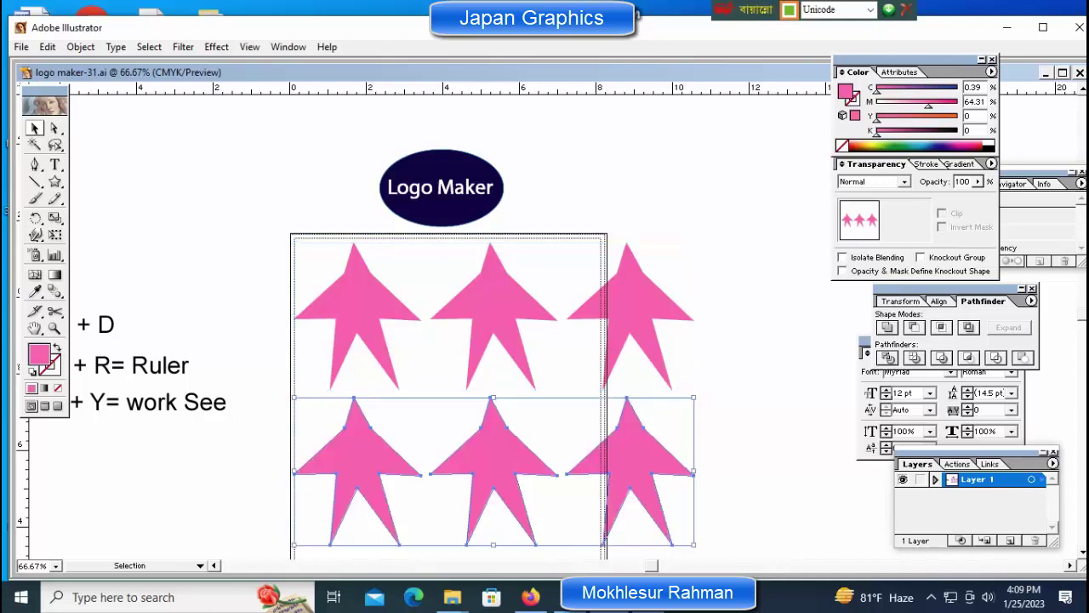
pyautogui.click(753, 439)
# Step: Select all six stars and narrow them together horizontally from the right until they fit inside the page width
pyautogui.hotkey('ctrl', '-')
pyautogui.hotkey('ctrl', '-')
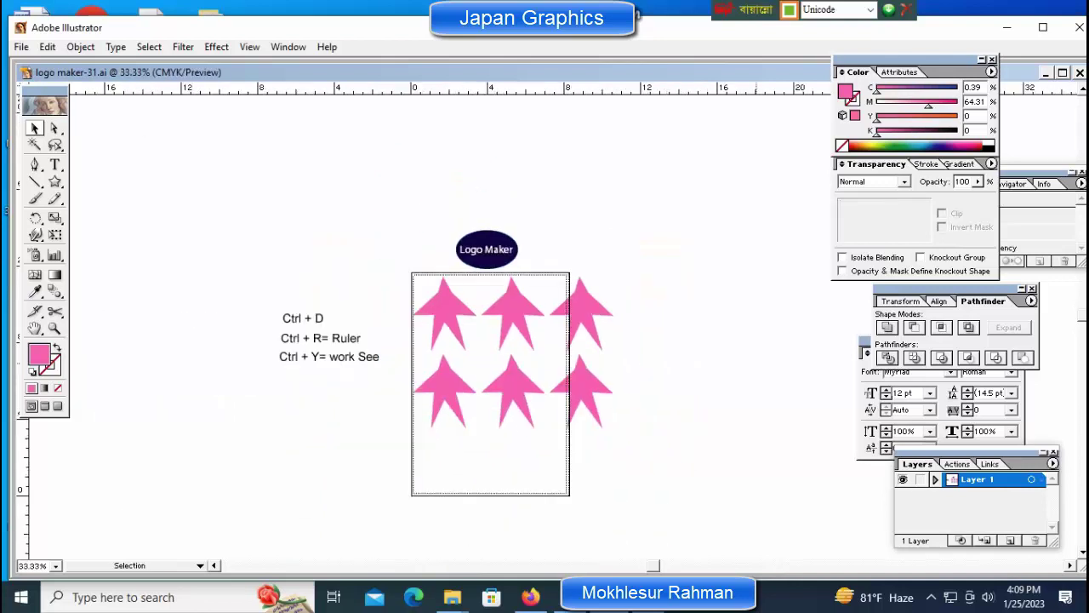
pyautogui.moveTo(652, 282); pyautogui.dragTo(412, 442)
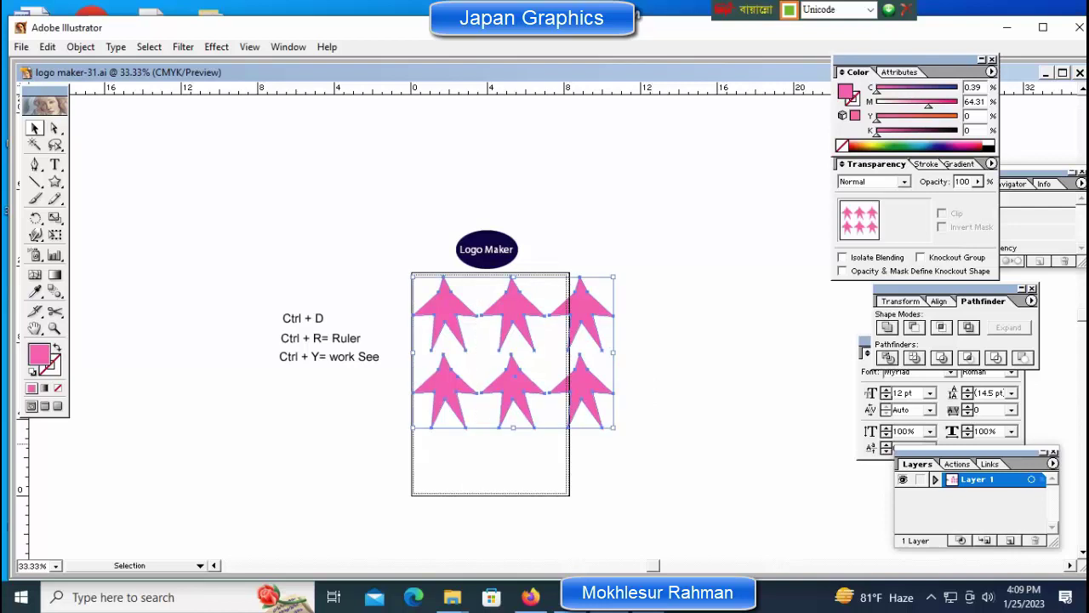
pyautogui.moveTo(612, 352); pyautogui.dragTo(557, 352)
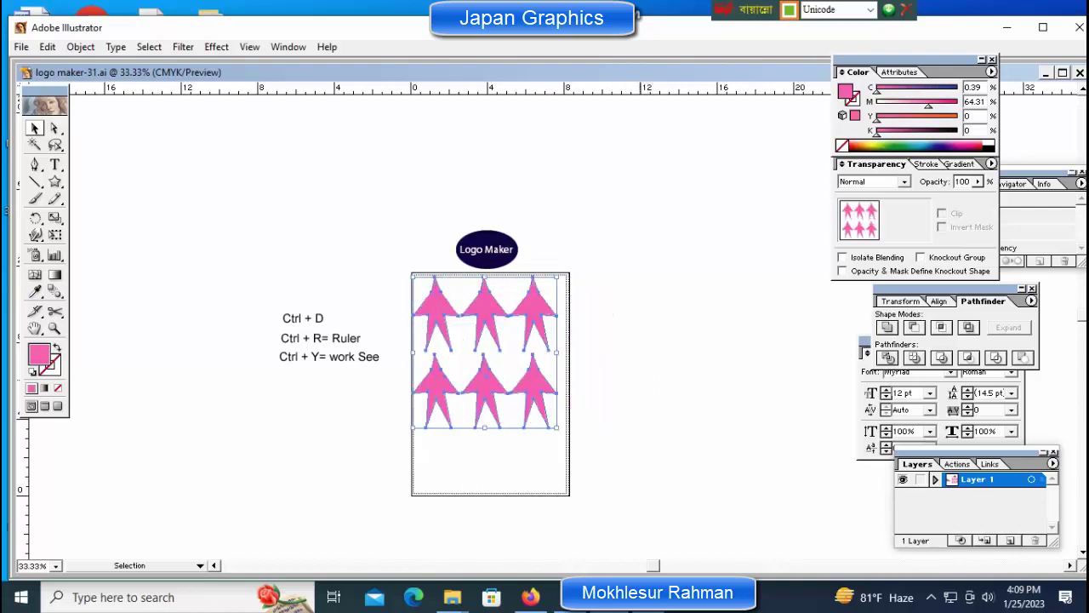
# Step: Nudge the six selected stars slightly down and right to leave a margin inside the page border, and deselect them
pyautogui.press('Down')
pyautogui.press('Down')
pyautogui.press('Down')
pyautogui.press('Down')
pyautogui.press('Down')
pyautogui.press('Down')
pyautogui.press('Down')
pyautogui.press('Down')
pyautogui.press('Down')
pyautogui.press('Down')
pyautogui.press('Down')
pyautogui.press('Down')
pyautogui.press('Down')
pyautogui.press('Down')
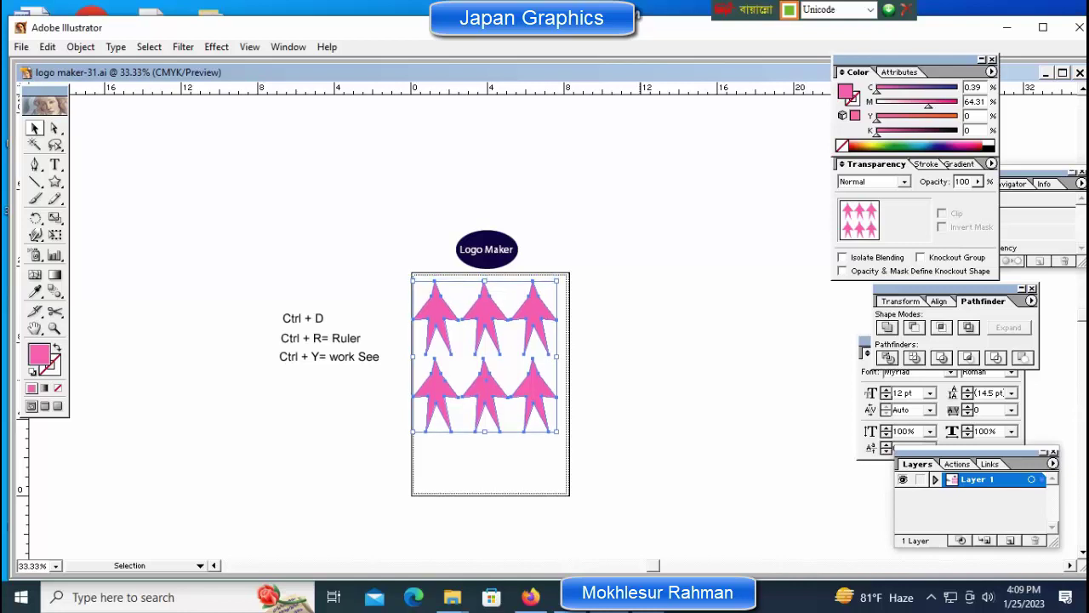
pyautogui.press('Right')
pyautogui.press('Right')
pyautogui.press('Right')
pyautogui.press('Right')
pyautogui.press('Right')
pyautogui.press('Right')
pyautogui.press('Right')
pyautogui.press('Right')
pyautogui.press('Right')
pyautogui.press('Right')
pyautogui.press('Right')
pyautogui.press('Right')
pyautogui.press('Right')
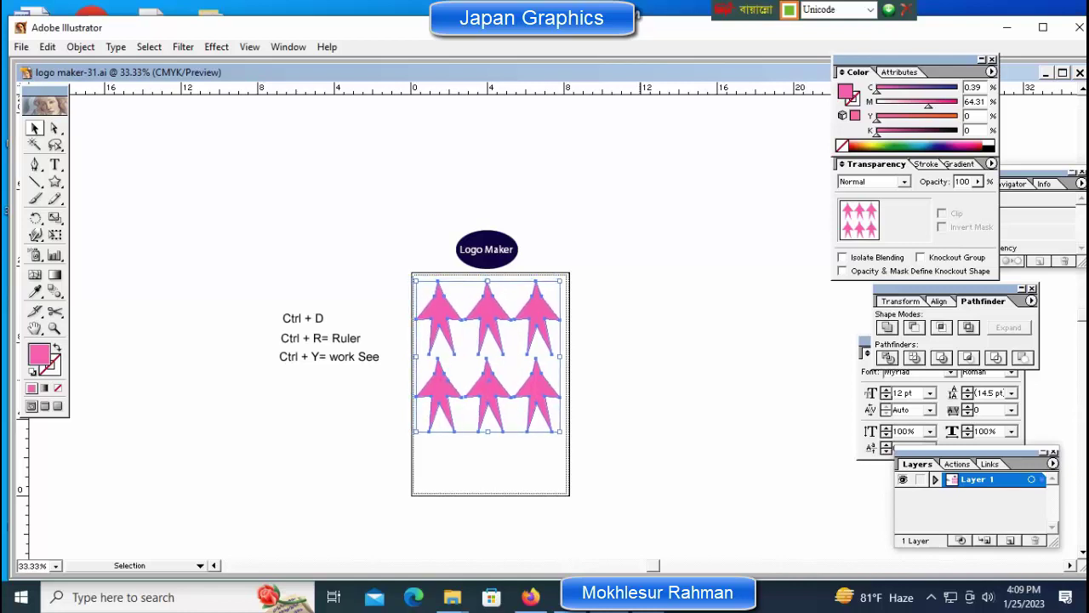
pyautogui.hotkey('ctrl', 'shift', 'a')
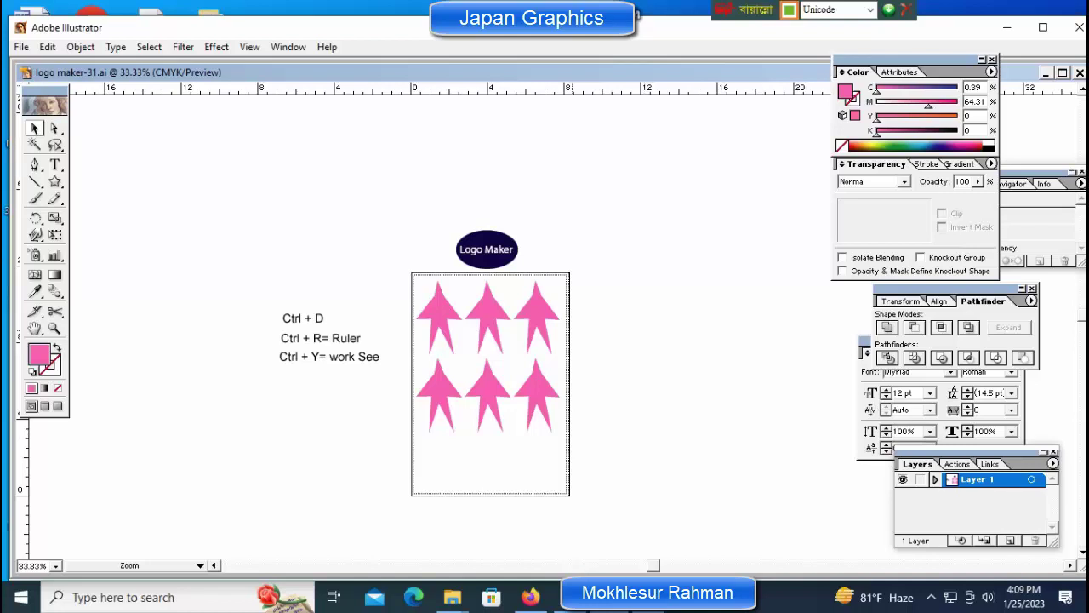
# Step: Select only the lower row of stars and move it up and slightly right until its tips reach between the upper row's legs
pyautogui.hotkey('ctrl', '+')
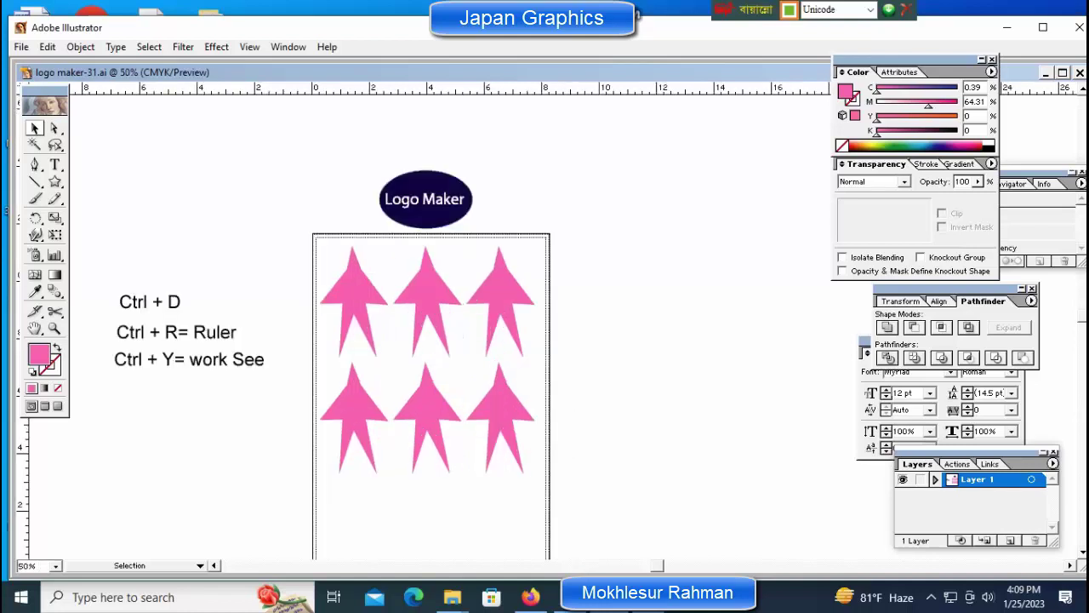
pyautogui.moveTo(280, 385); pyautogui.dragTo(564, 460)
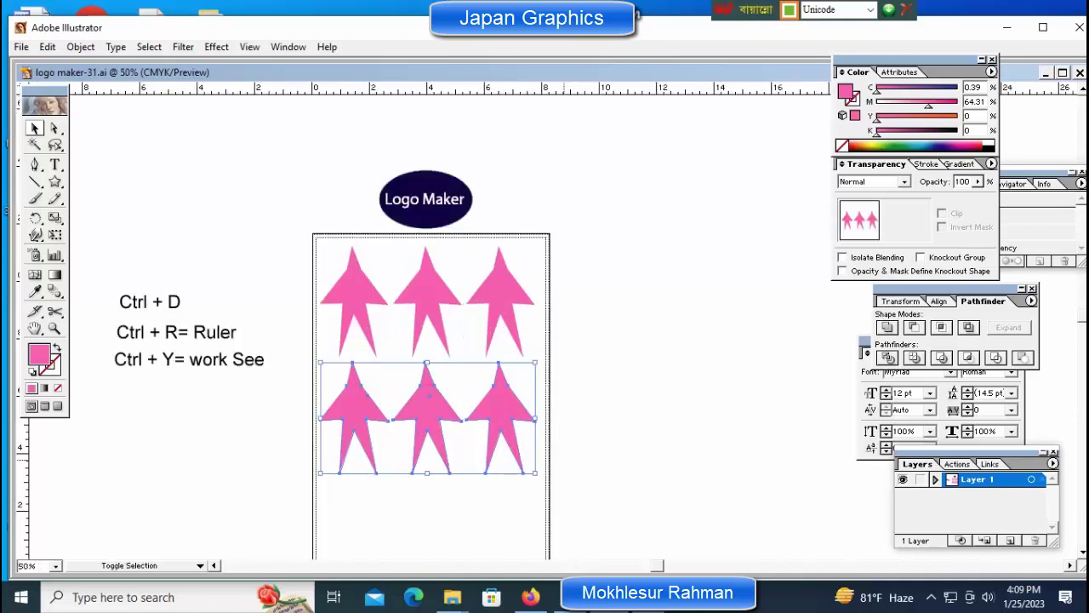
pyautogui.hotkey('shift', 'Up')
pyautogui.hotkey('shift', 'Up')
pyautogui.hotkey('shift', 'Up')
pyautogui.hotkey('shift', 'Up')
pyautogui.hotkey('shift', 'Up')
pyautogui.hotkey('shift', 'Up')
pyautogui.press('Right')
pyautogui.press('Right')
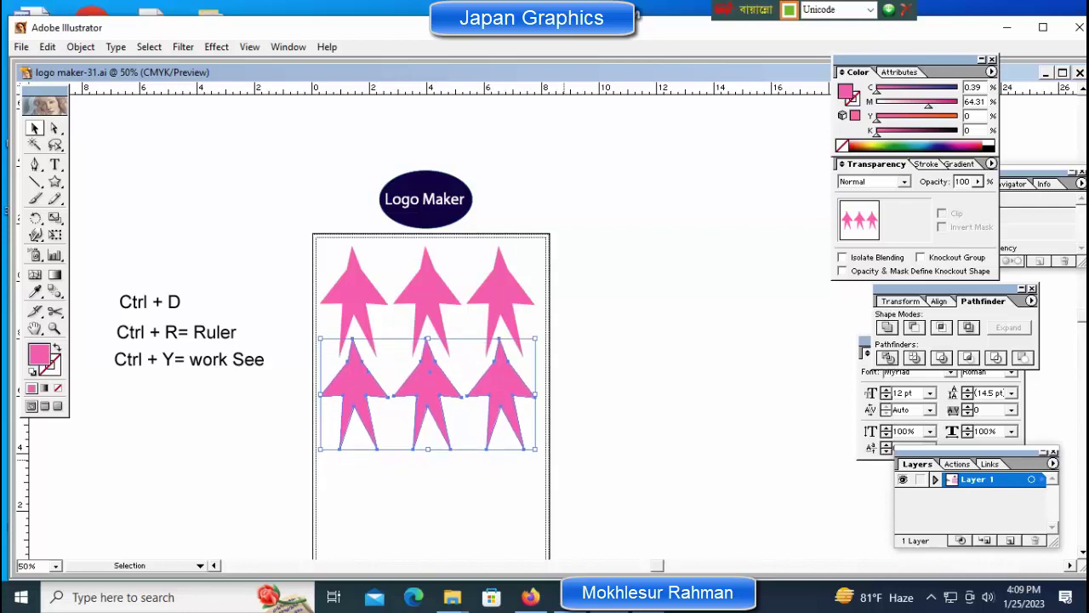
pyautogui.press('Right')
pyautogui.press('Right')
pyautogui.press('Right')
pyautogui.press('Right')
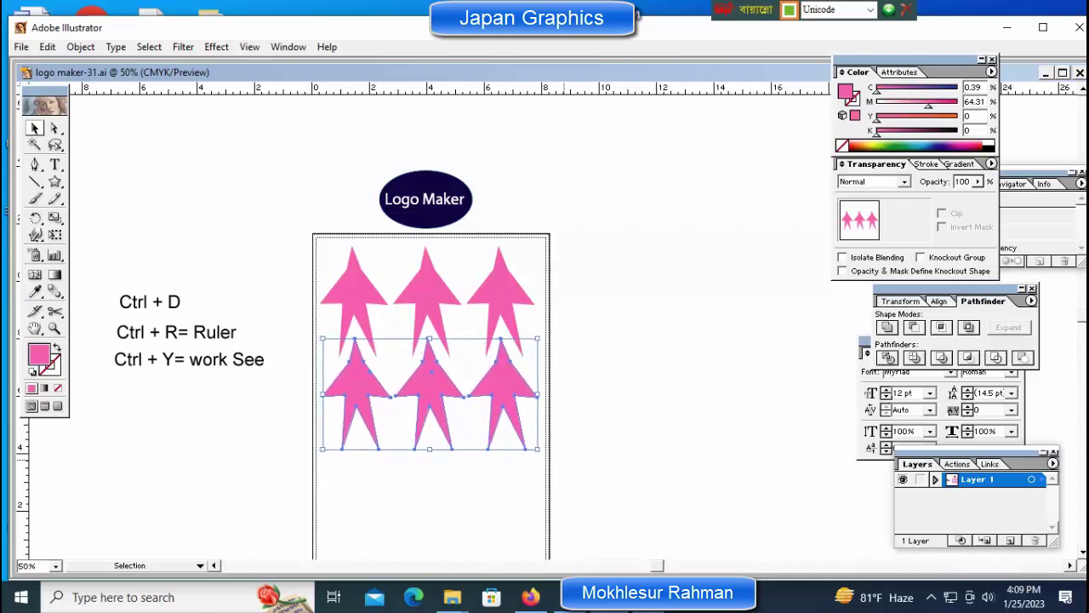
# Step: Nudge the lower row further up and slightly right so its tips nest closely between the upper stars' legs, and deselect it
pyautogui.press('Up')
pyautogui.press('Up')
pyautogui.press('Up')
pyautogui.press('Up')
pyautogui.press('Up')
pyautogui.press('Up')
pyautogui.press('Up')
pyautogui.press('Up')
pyautogui.press('Up')
pyautogui.press('Up')
pyautogui.press('Up')
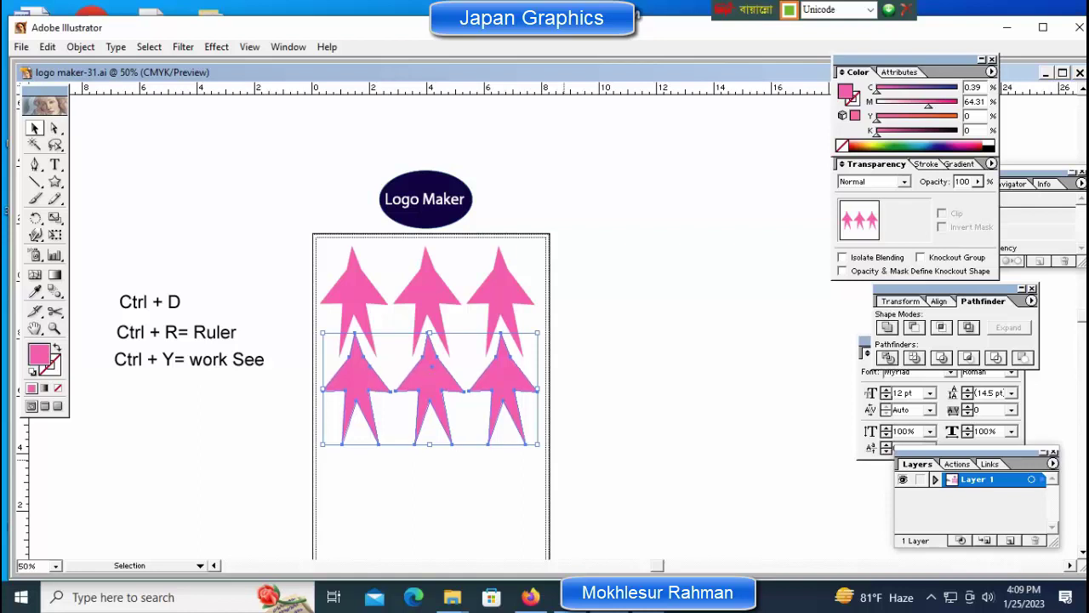
pyautogui.press('Up')
pyautogui.press('Up')
pyautogui.press('Right')
pyautogui.press('Right')
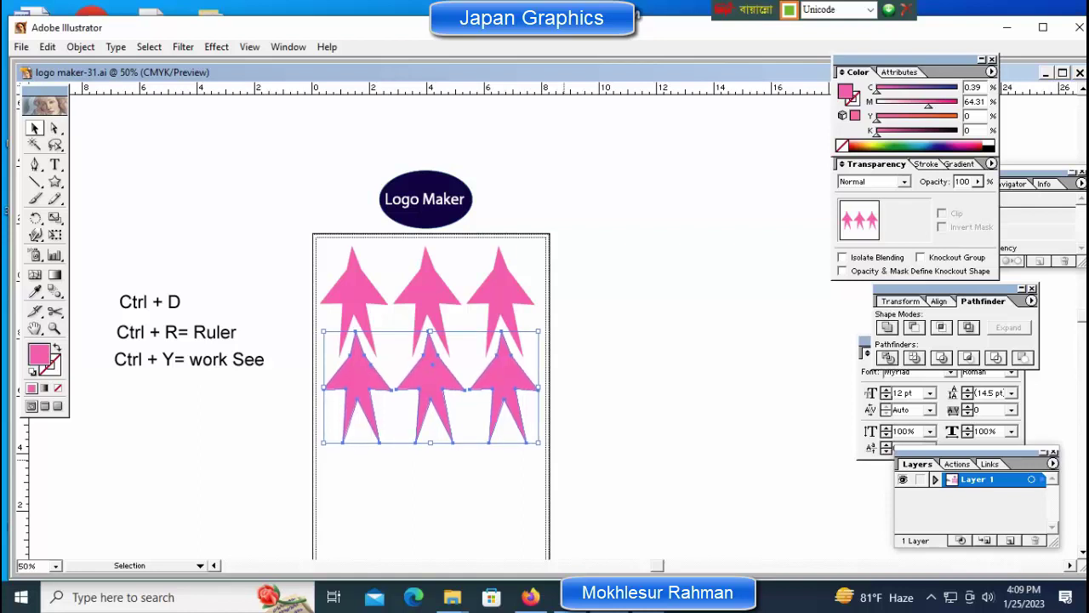
pyautogui.press('Up')
pyautogui.press('Up')
pyautogui.press('Up')
pyautogui.press('Up')
pyautogui.press('Up')
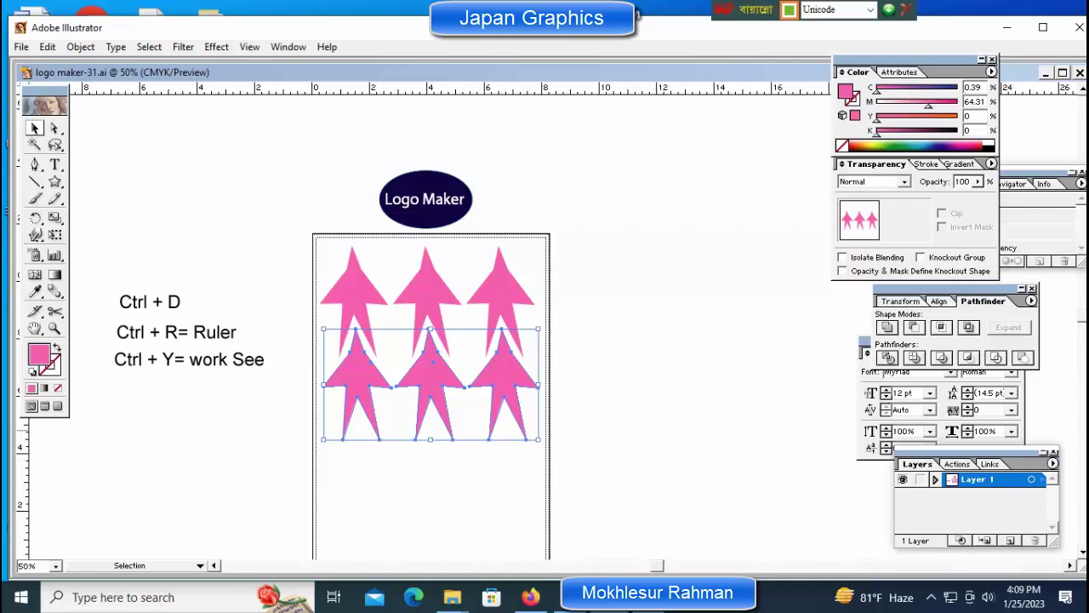
pyautogui.click(626, 340)
# Step: Fill the upper row's middle star with dark blue and the lower row's right star with near-black navy
pyautogui.click(418, 289)
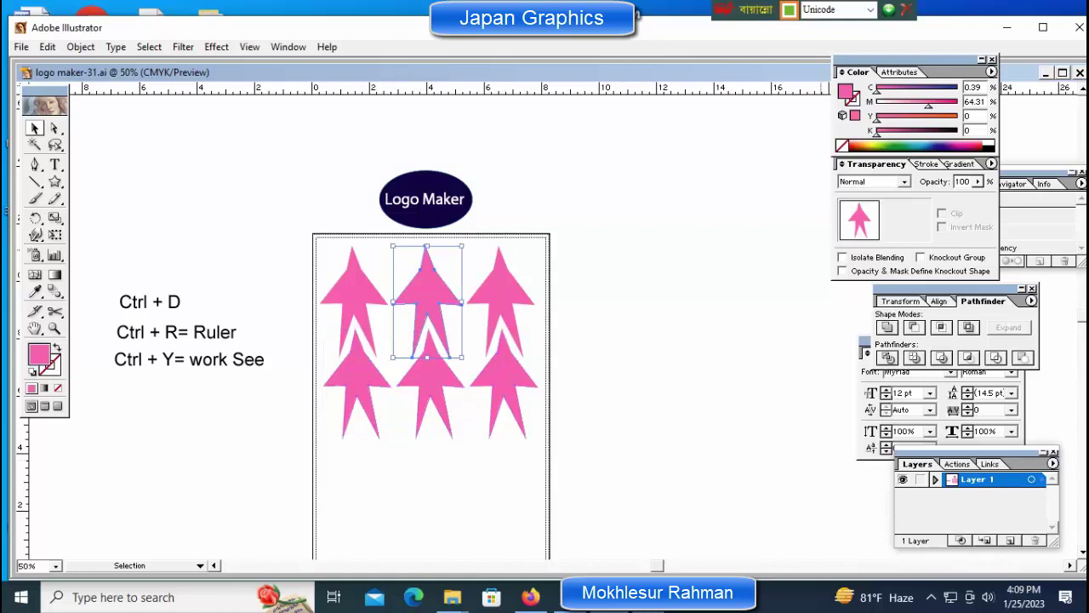
pyautogui.click(929, 147)
pyautogui.click(513, 376)
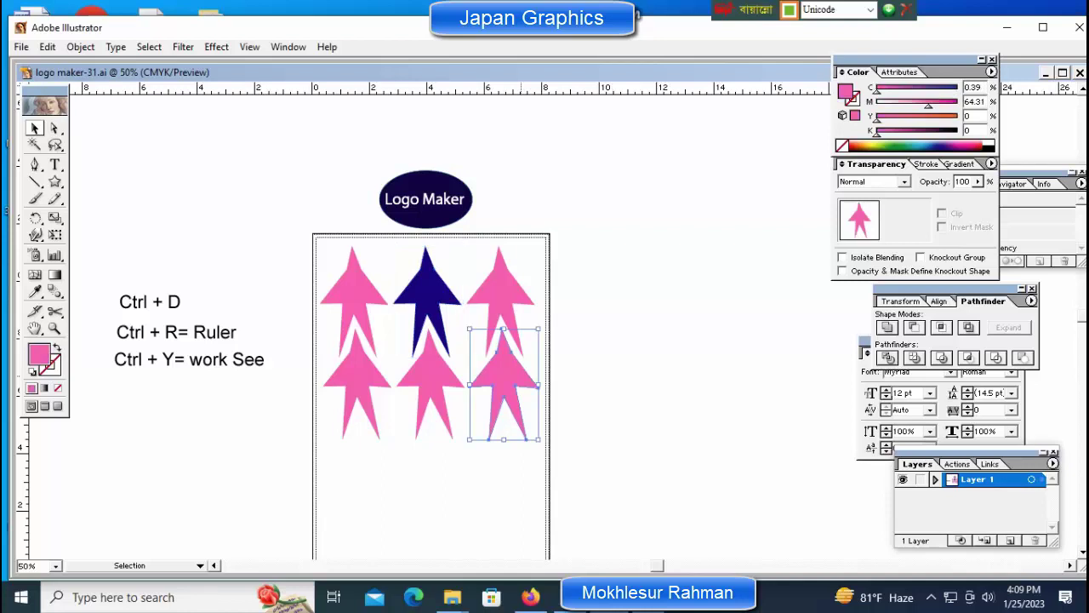
pyautogui.click(932, 150)
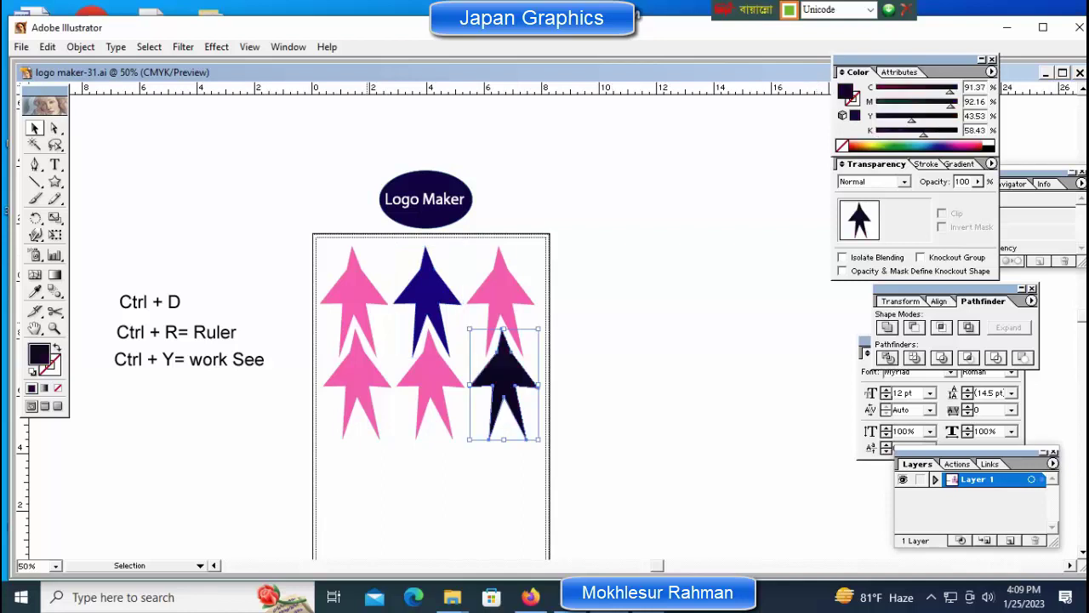
# Step: Fill the upper row's left star with dark red and the lower row's left star with lime green
pyautogui.click(357, 290)
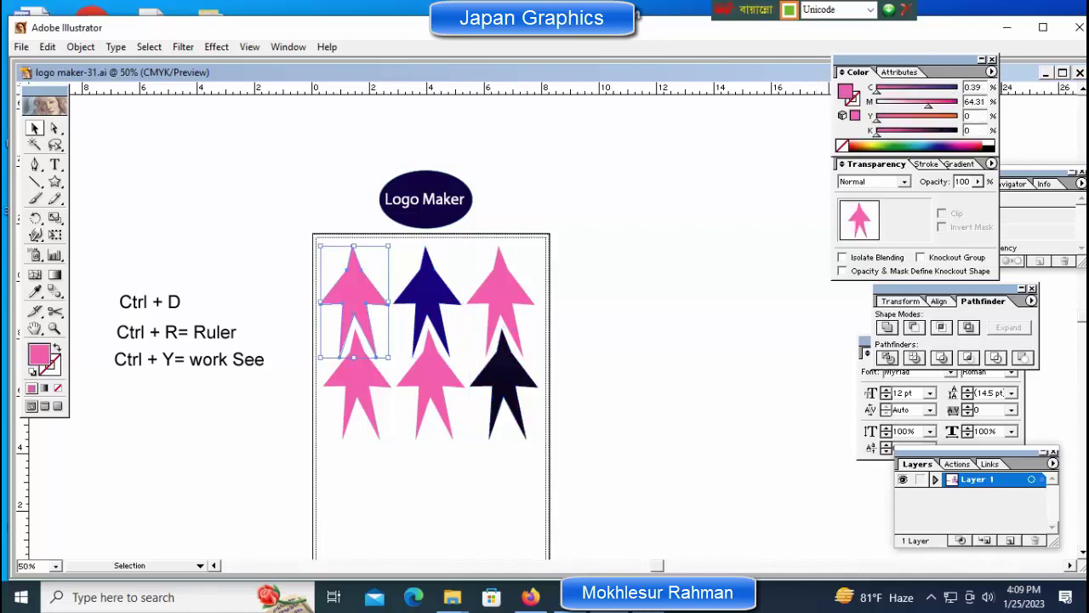
pyautogui.click(975, 149)
pyautogui.click(753, 229)
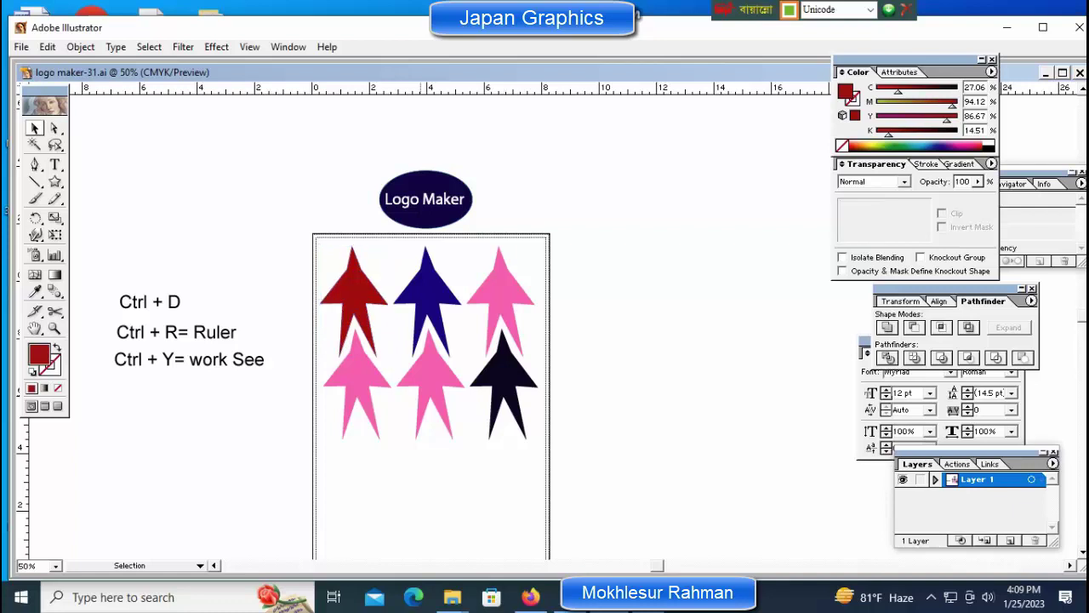
pyautogui.click(357, 375)
pyautogui.click(886, 147)
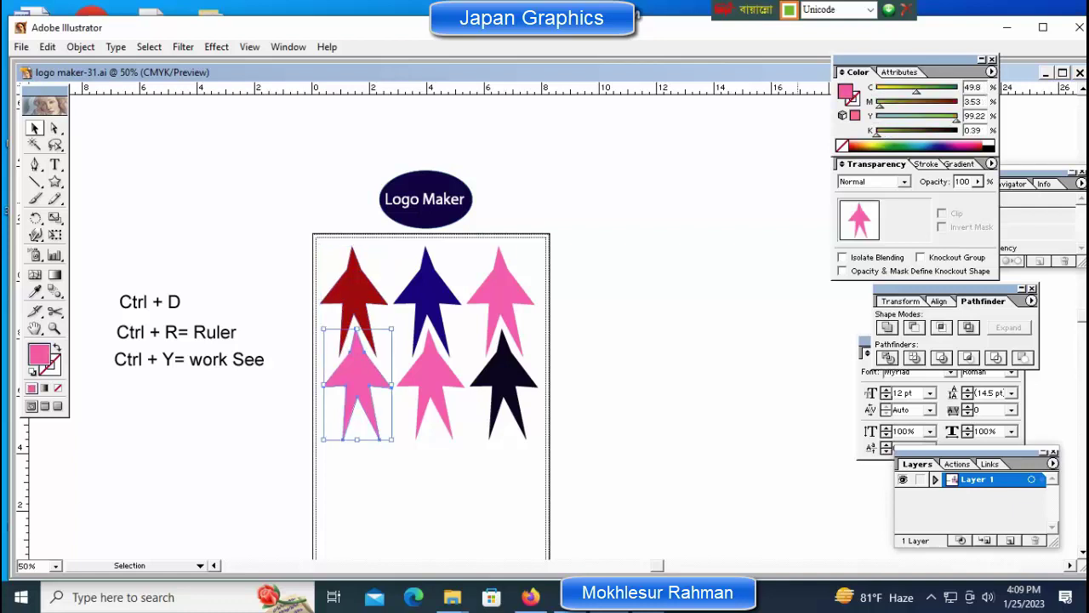
pyautogui.click(609, 255)
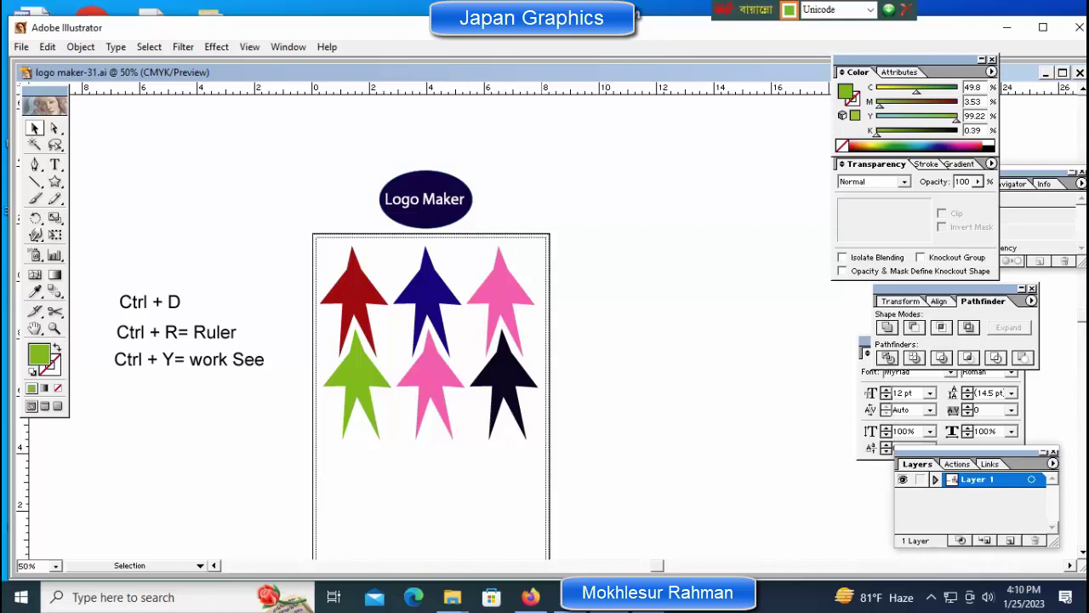
# Step: Select all six stars and scale them down proportionally around their centre to about 30% of their size
pyautogui.moveTo(317, 257); pyautogui.dragTo(547, 451)
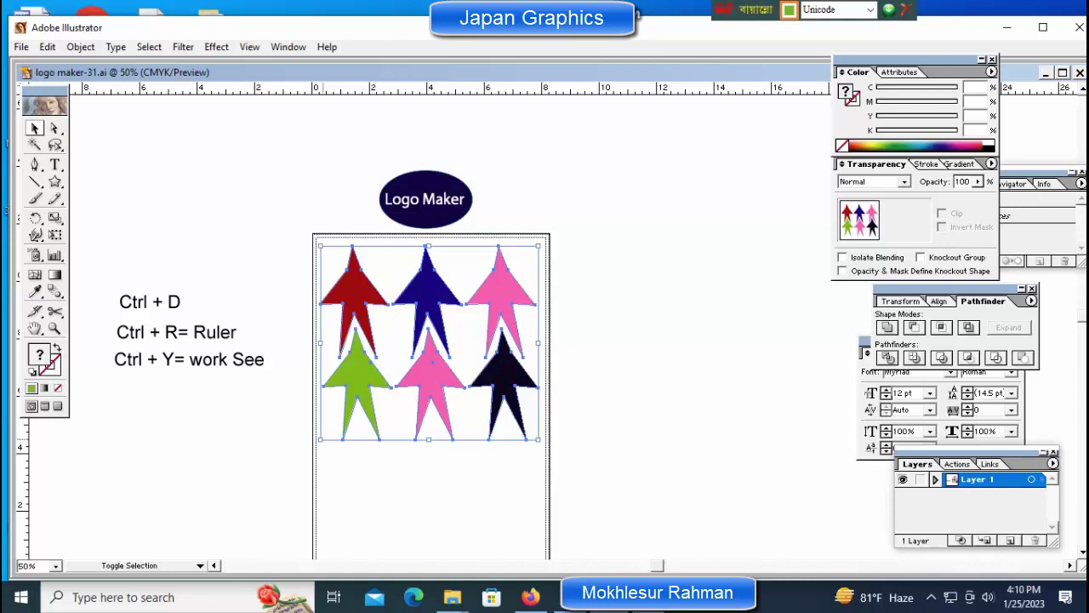
pyautogui.moveTo(320, 439); pyautogui.dragTo(397, 372)
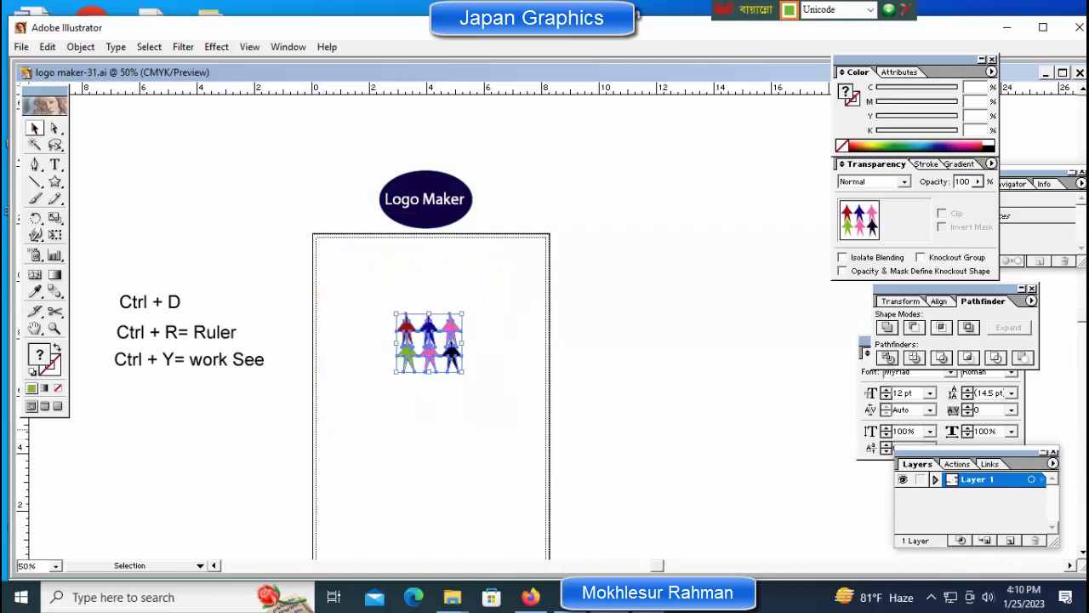
pyautogui.click(488, 298)
pyautogui.moveTo(369, 291); pyautogui.dragTo(497, 369)
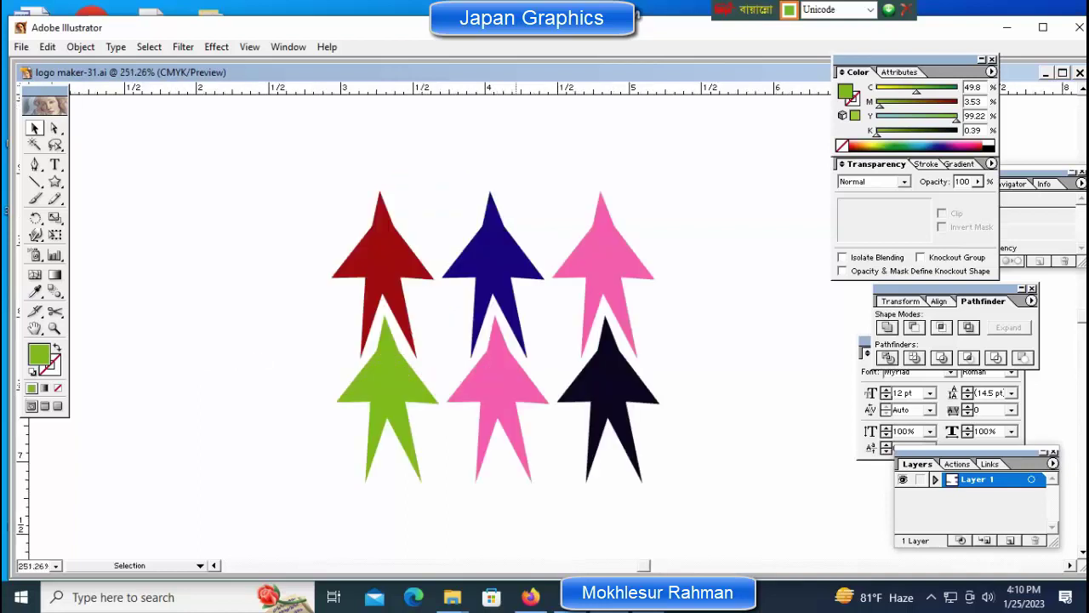
# Step: Move all six stars together slightly up and left on the page, and deselect them
pyautogui.hotkey('ctrl', '-')
pyautogui.hotkey('ctrl', '-')
pyautogui.hotkey('ctrl', '-')
pyautogui.hotkey('ctrl', '-')
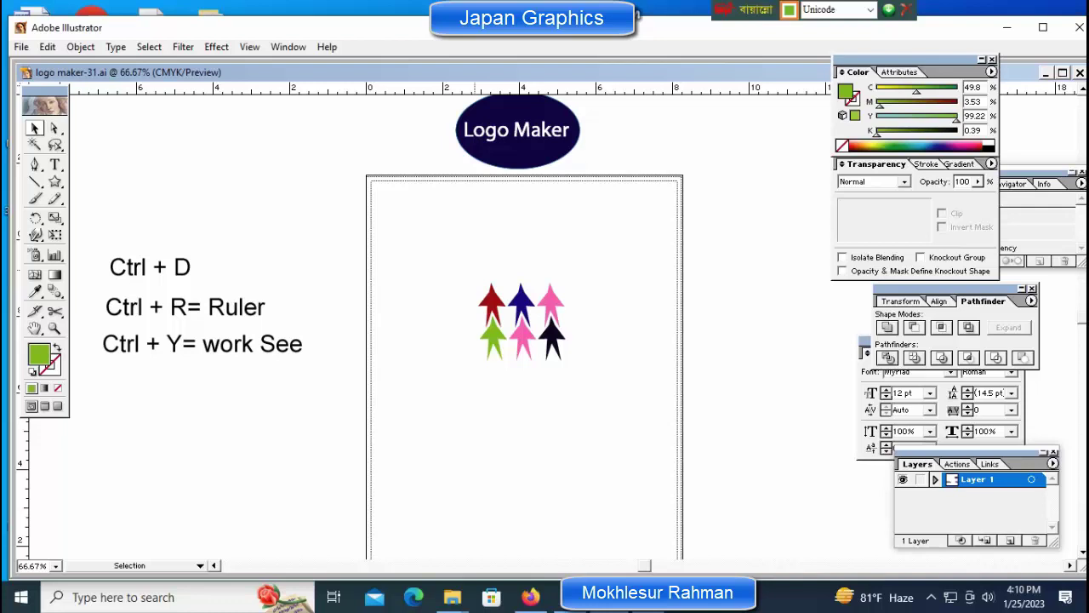
pyautogui.hotkey('ctrl', 'a')
pyautogui.moveTo(531, 338); pyautogui.dragTo(520, 308)
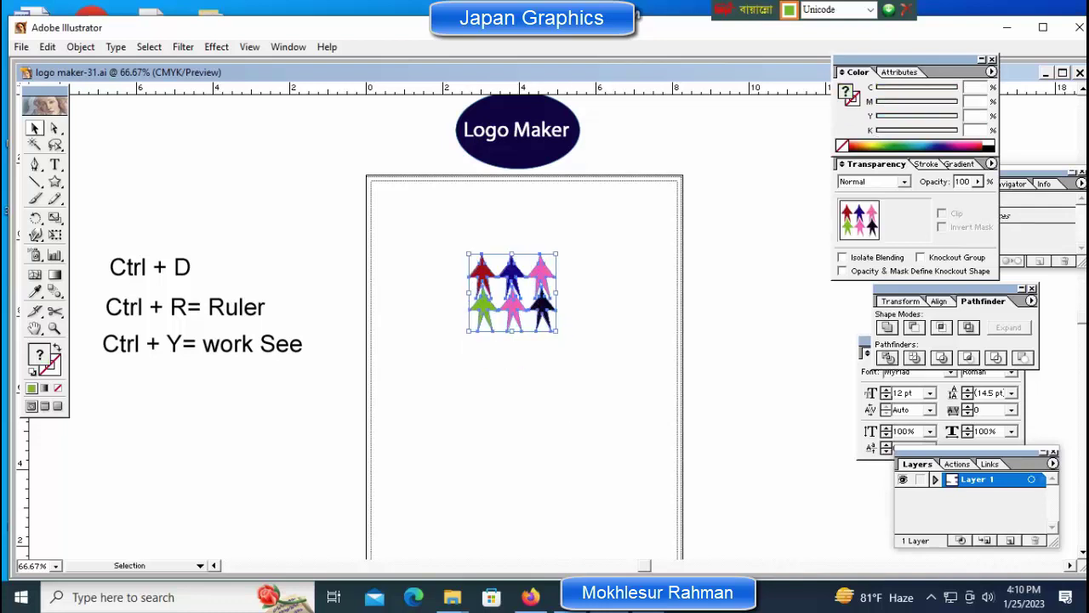
pyautogui.click(556, 348)
# Step: Draw a circle about 3.7 in wide around the six stars, with no fill and a lime green stroke
pyautogui.keyDown('ctrl'); pyautogui.click(557, 291); pyautogui.keyUp('ctrl')
pyautogui.scroll(-2, 550, 291)
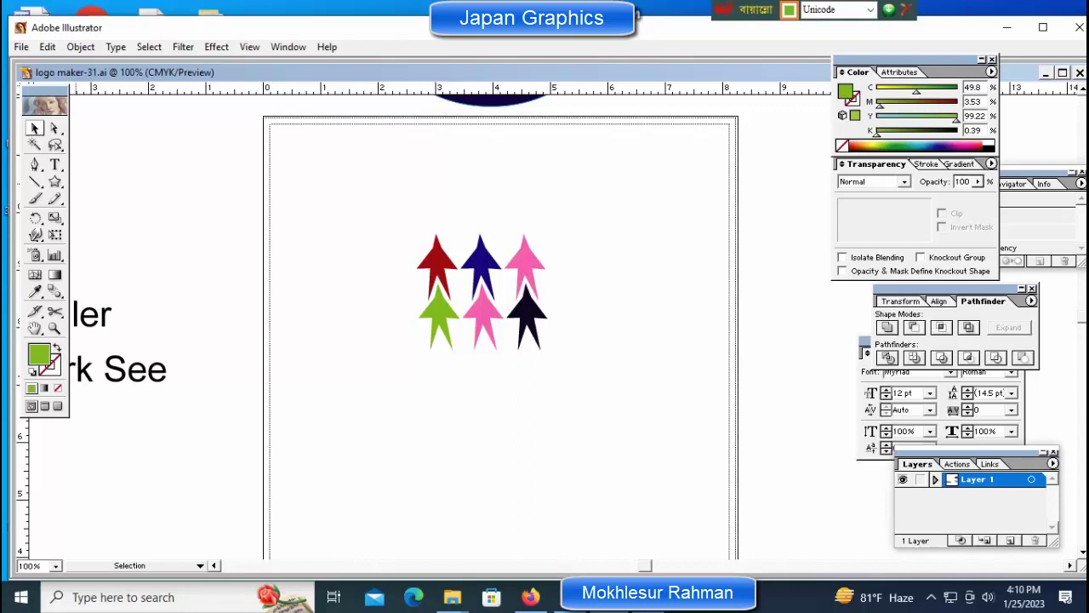
pyautogui.moveTo(54, 182); pyautogui.dragTo(110, 184)
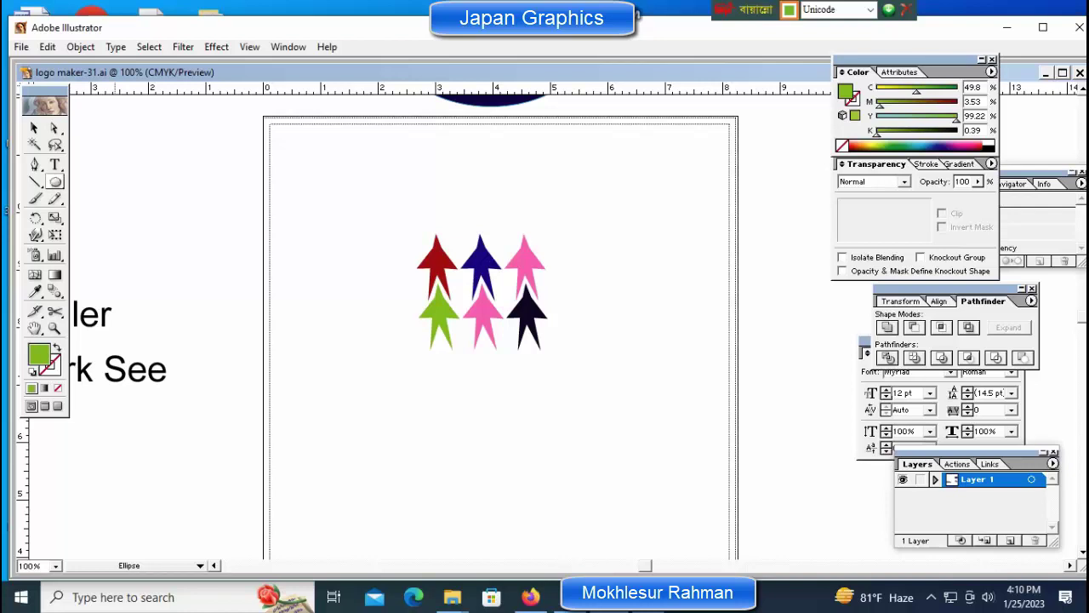
pyautogui.click(57, 388)
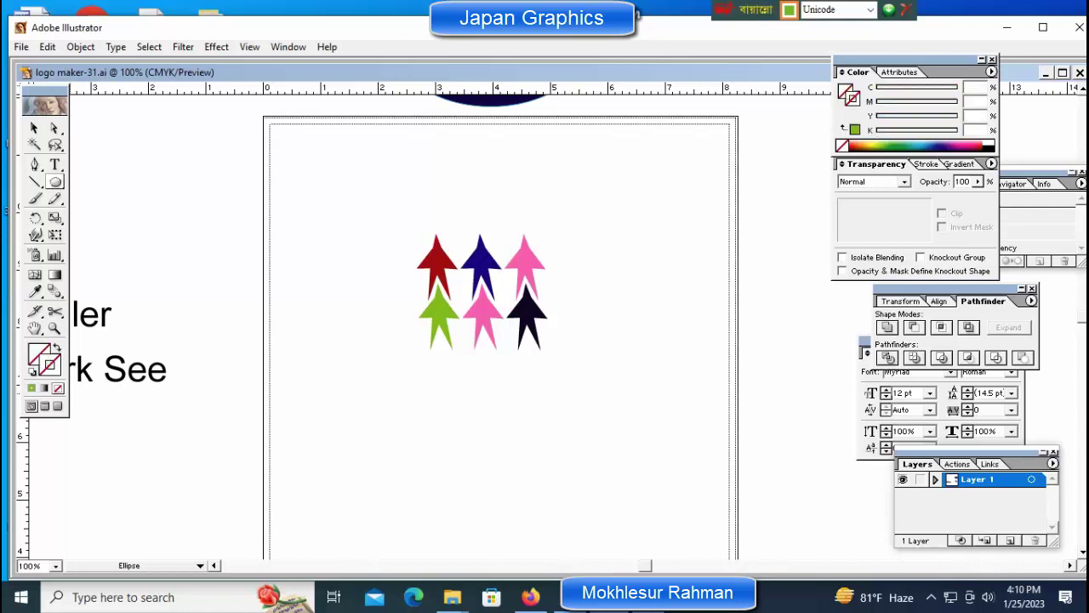
pyautogui.click(32, 388)
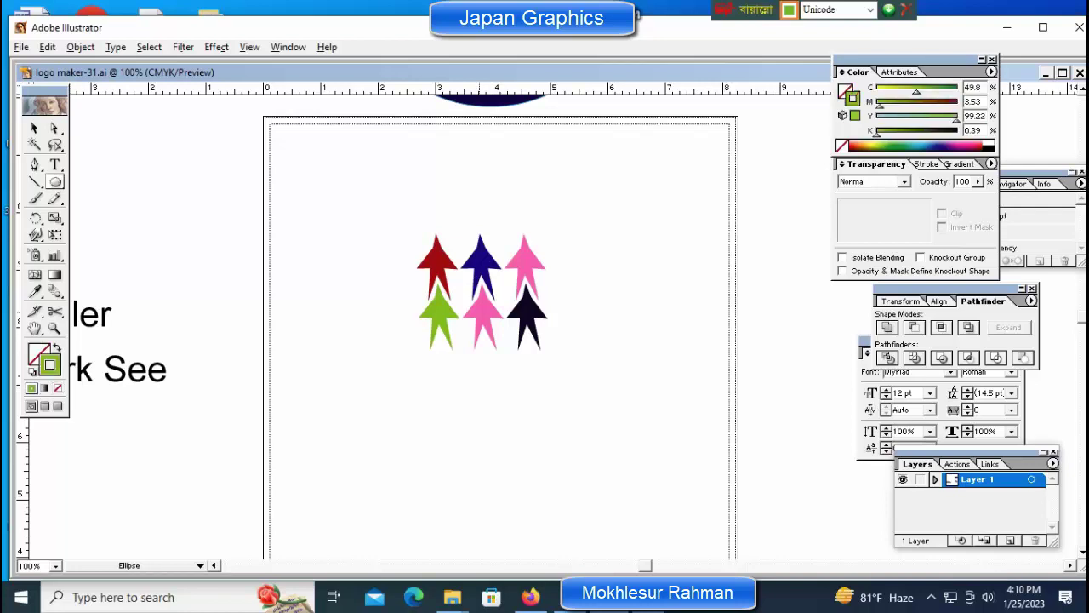
pyautogui.moveTo(480, 313); pyautogui.dragTo(587, 421)
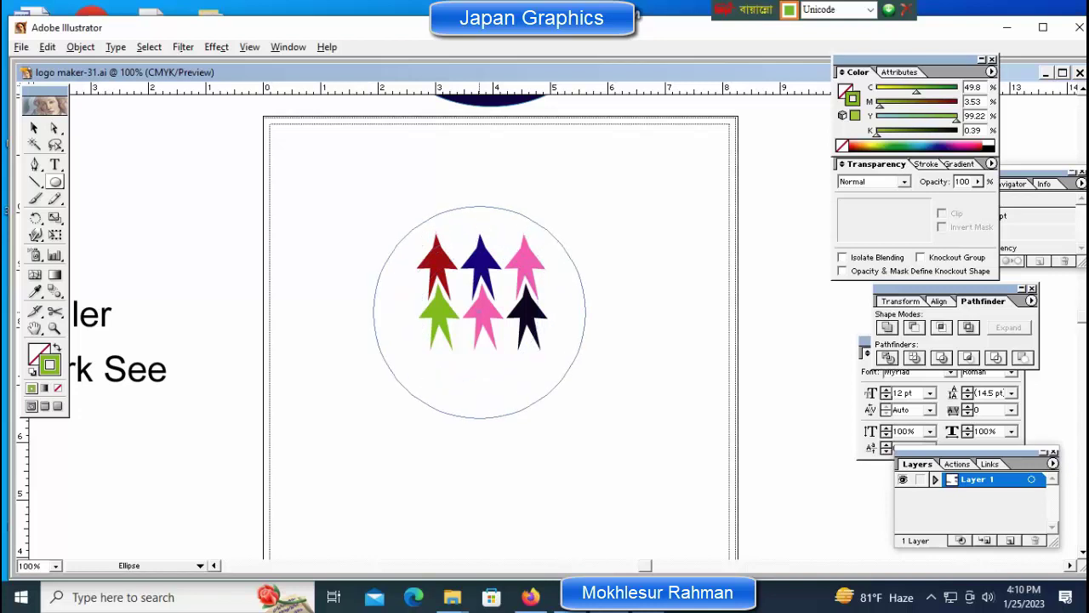
# Step: Reshape the circle into an oval about 3.3 in wide and 2.5 in high around the stars, and deselect it
pyautogui.press('v')
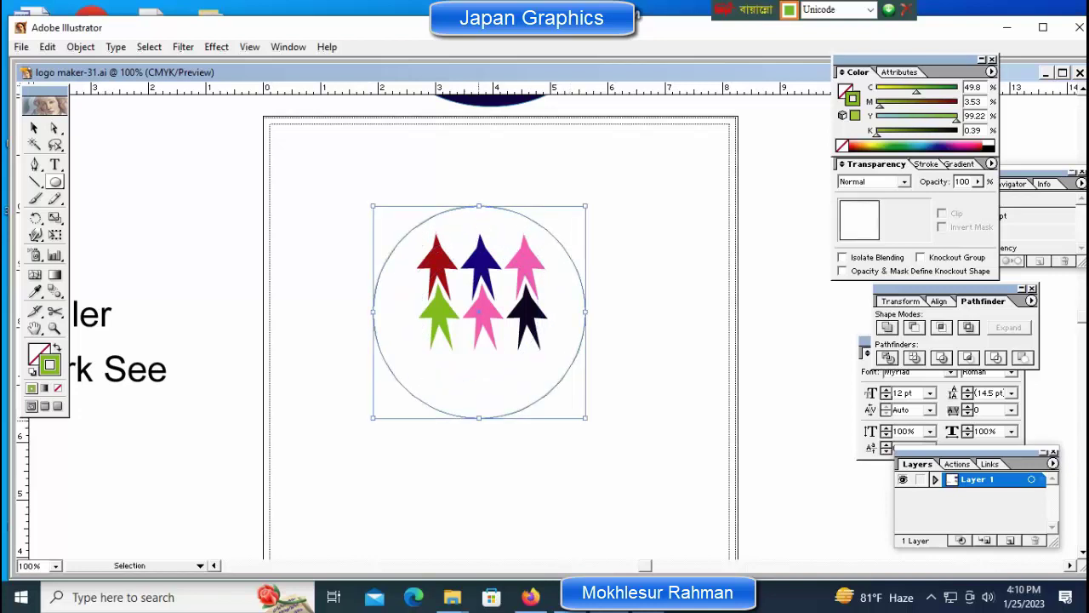
pyautogui.moveTo(479, 418); pyautogui.dragTo(484, 380)
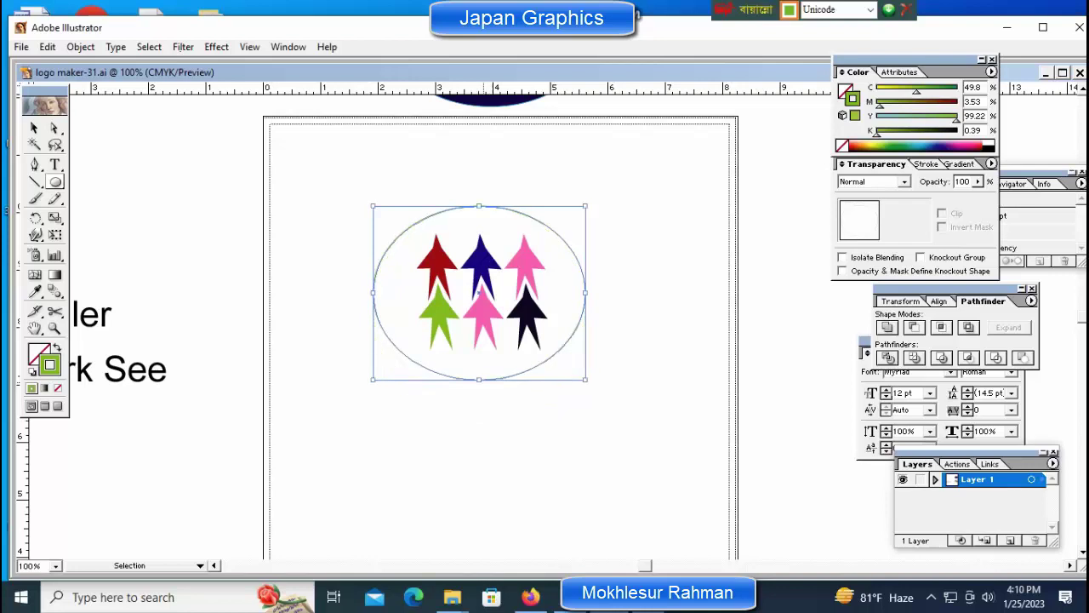
pyautogui.moveTo(372, 292); pyautogui.dragTo(395, 292)
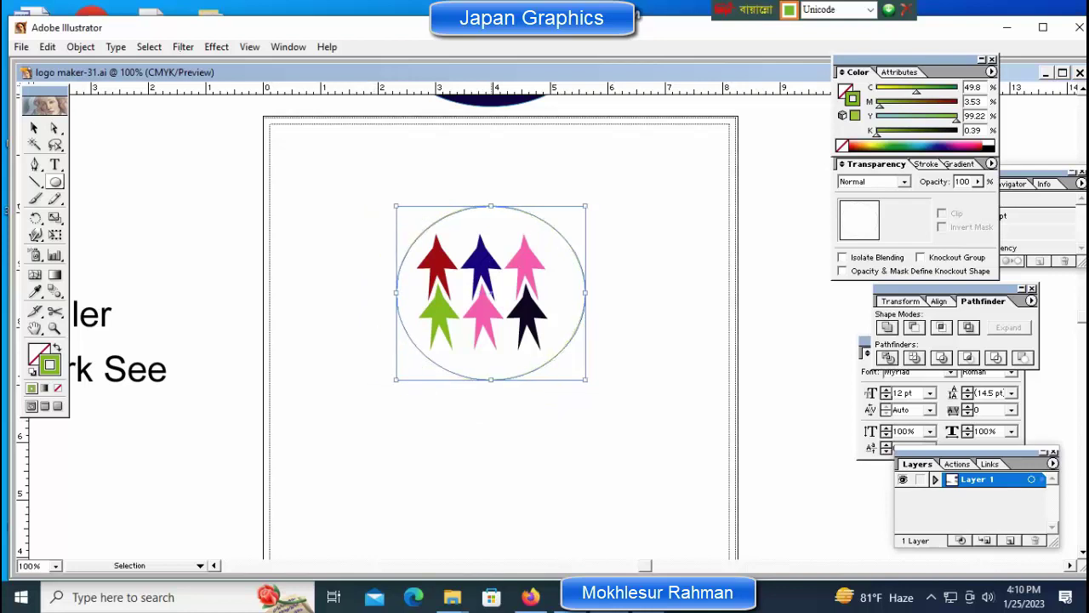
pyautogui.moveTo(491, 205); pyautogui.dragTo(491, 223)
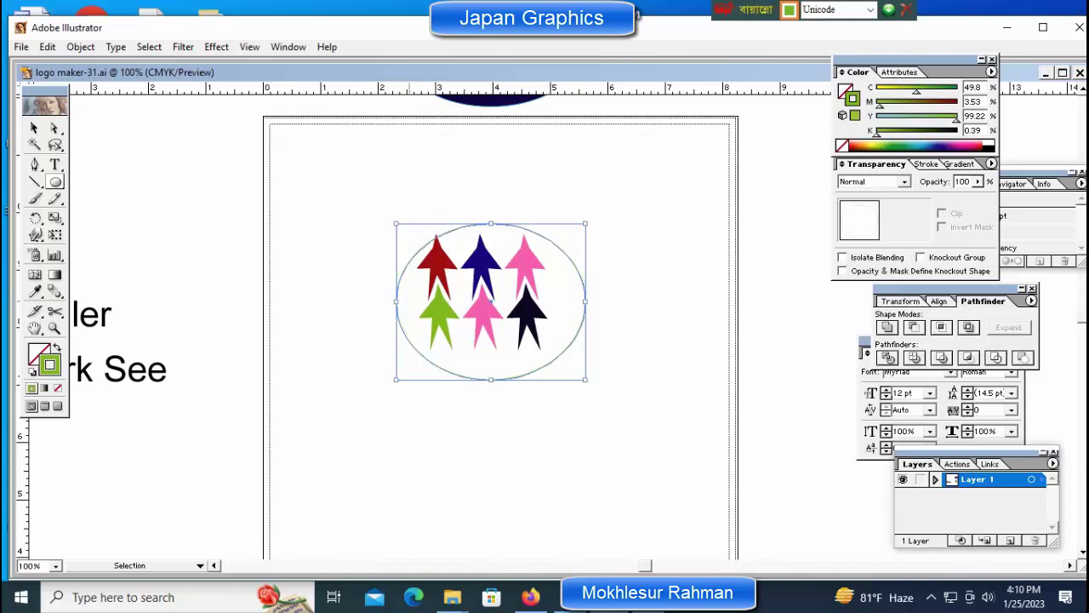
pyautogui.moveTo(396, 300); pyautogui.dragTo(382, 300)
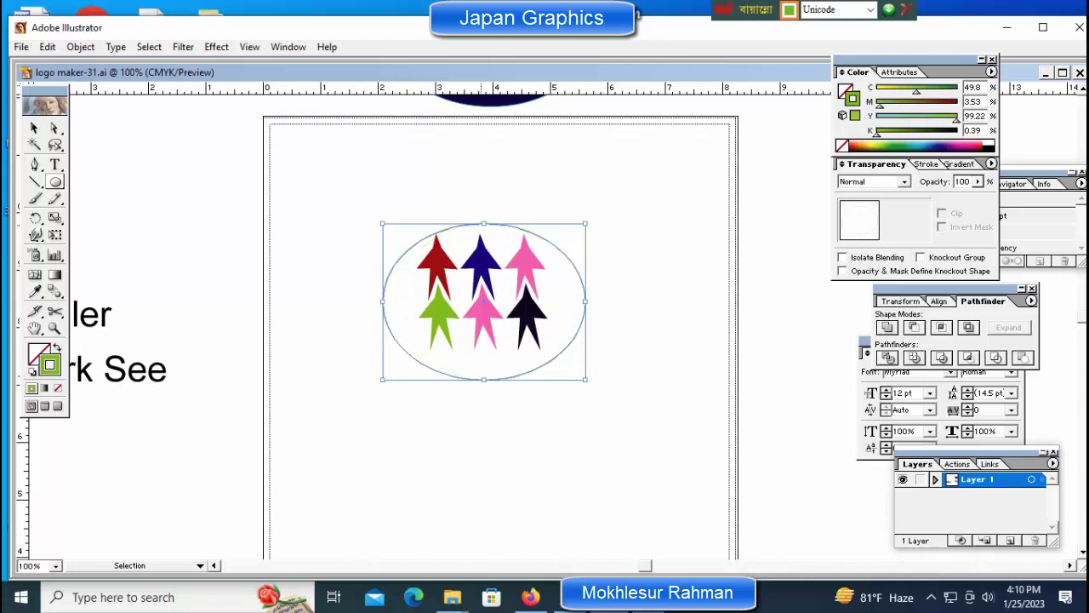
pyautogui.moveTo(484, 223); pyautogui.dragTo(483, 217)
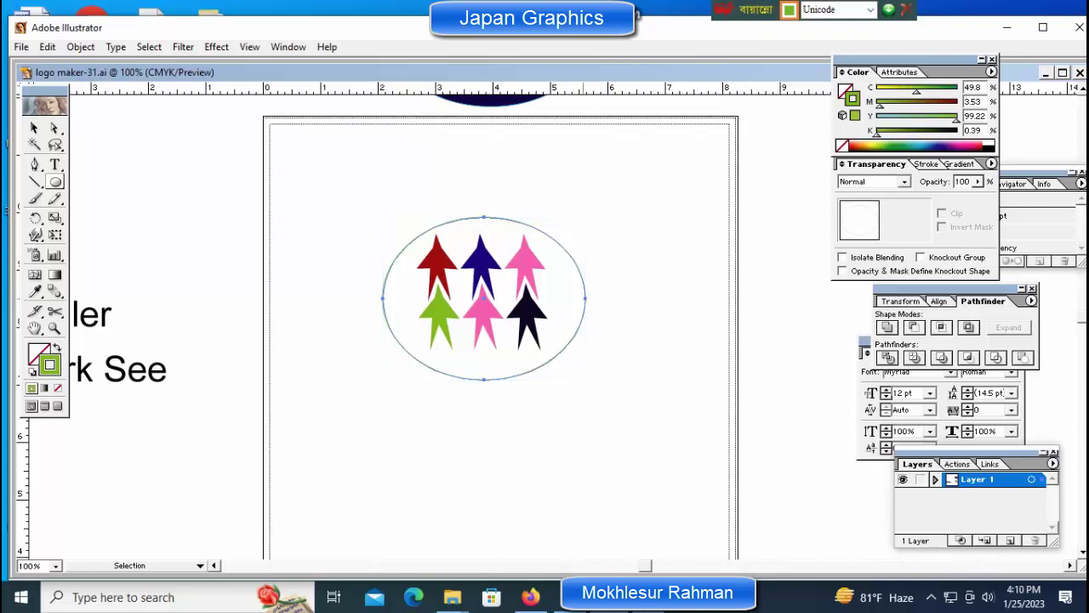
pyautogui.moveTo(585, 299); pyautogui.dragTo(571, 299)
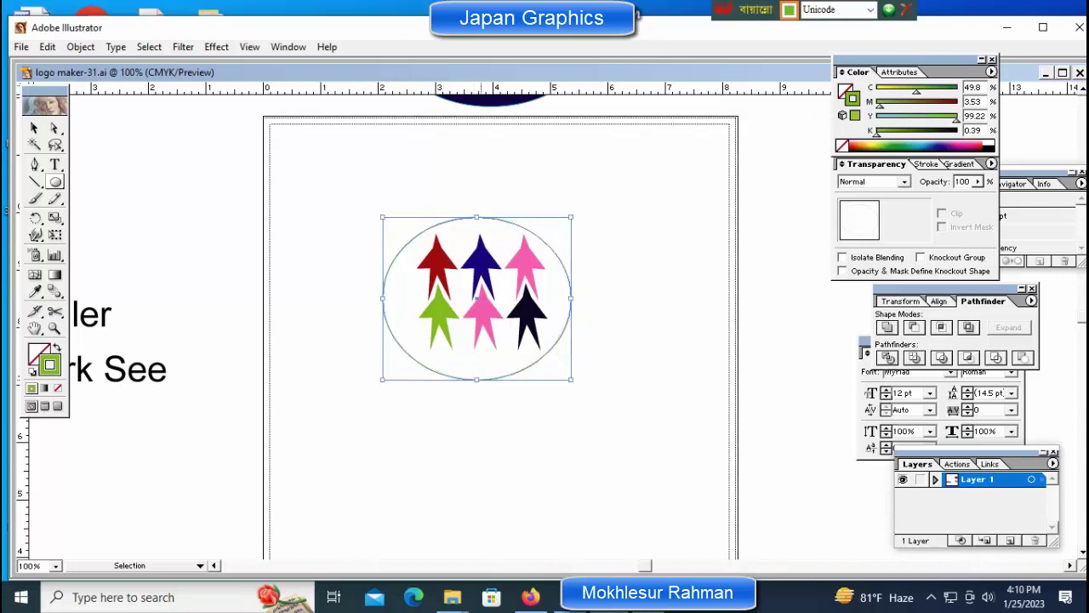
pyautogui.moveTo(477, 379); pyautogui.dragTo(476, 361)
pyautogui.hotkey('ctrl', 'shift', 'a')
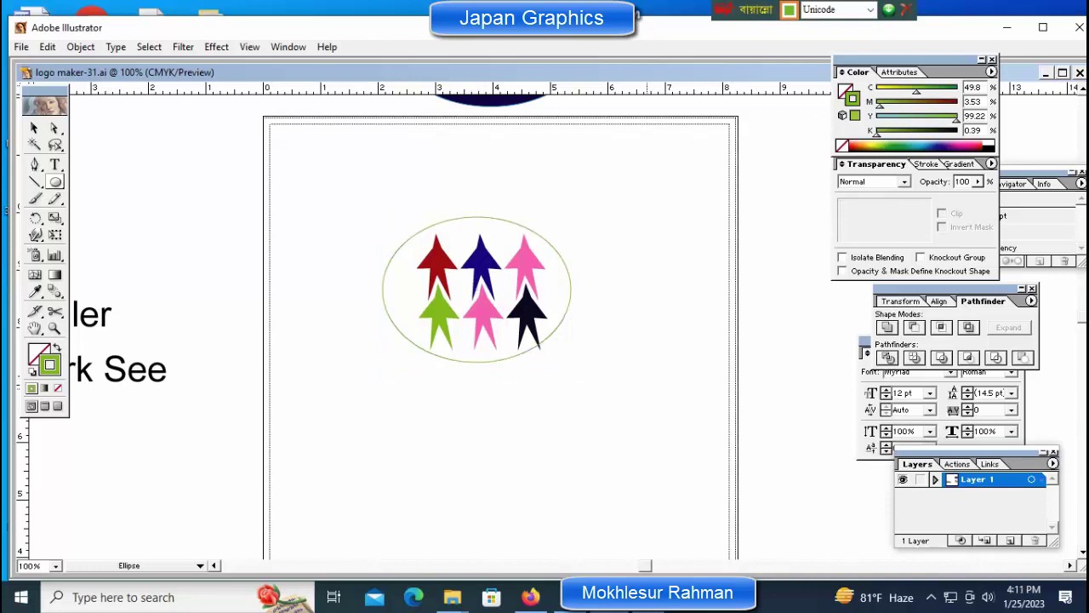
# Step: Stretch the oval's lower edge to a height of about 2.7 in and nudge it down and right to centre it around the stars
pyautogui.keyDown('ctrl'); pyautogui.click(486, 362); pyautogui.keyUp('ctrl')
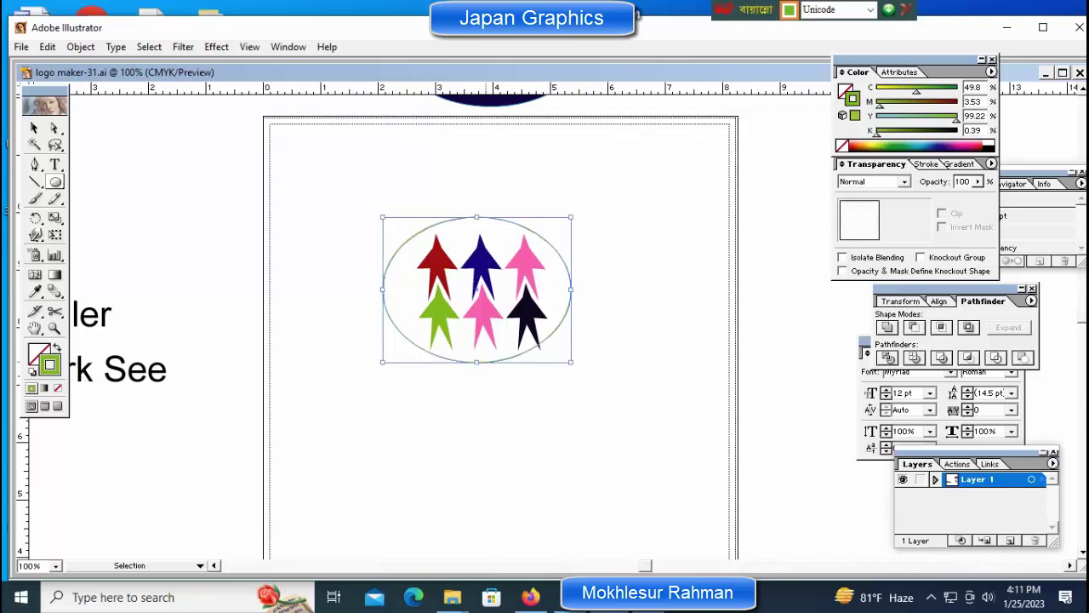
pyautogui.moveTo(476, 362); pyautogui.dragTo(476, 371)
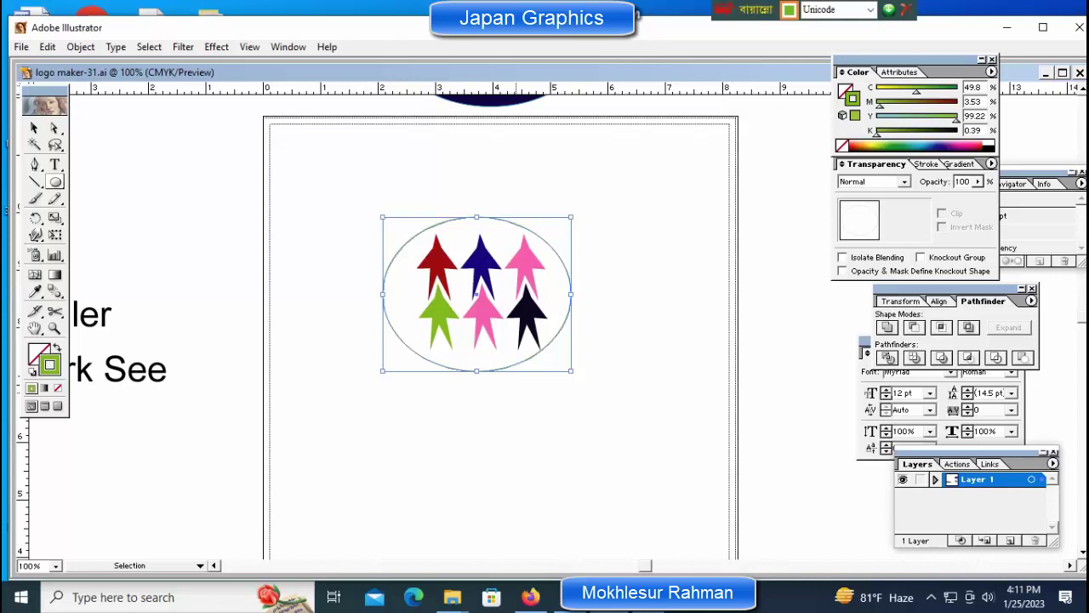
pyautogui.press('Down')
pyautogui.press('Down')
pyautogui.press('Down')
pyautogui.press('Down')
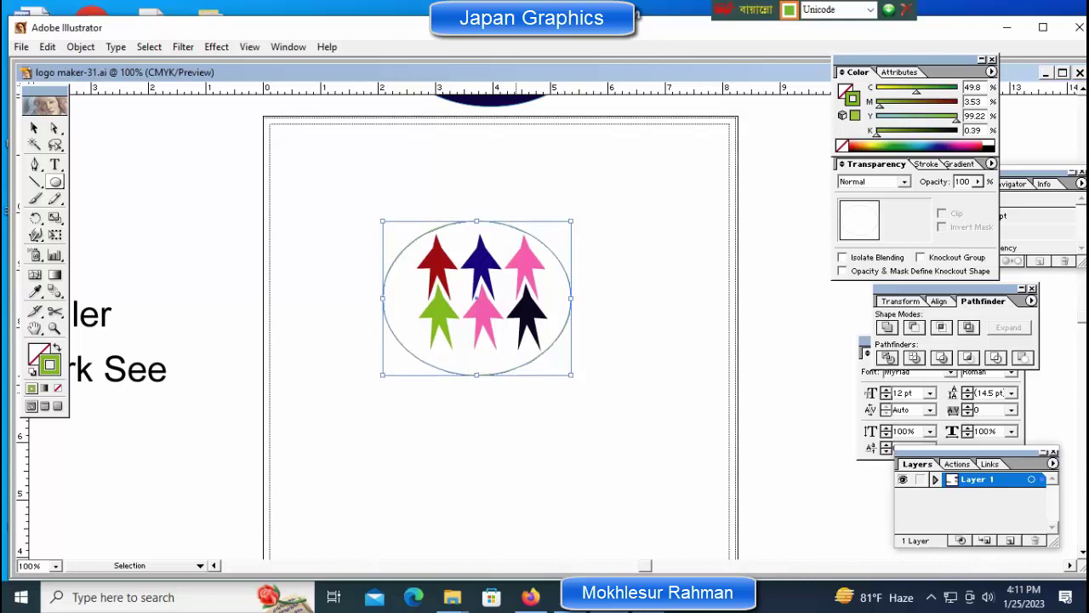
pyautogui.press('Right')
pyautogui.press('Right')
pyautogui.press('Right')
pyautogui.press('Right')
# Step: Set the oval outline's stroke weight to 4 pt
pyautogui.press('l')
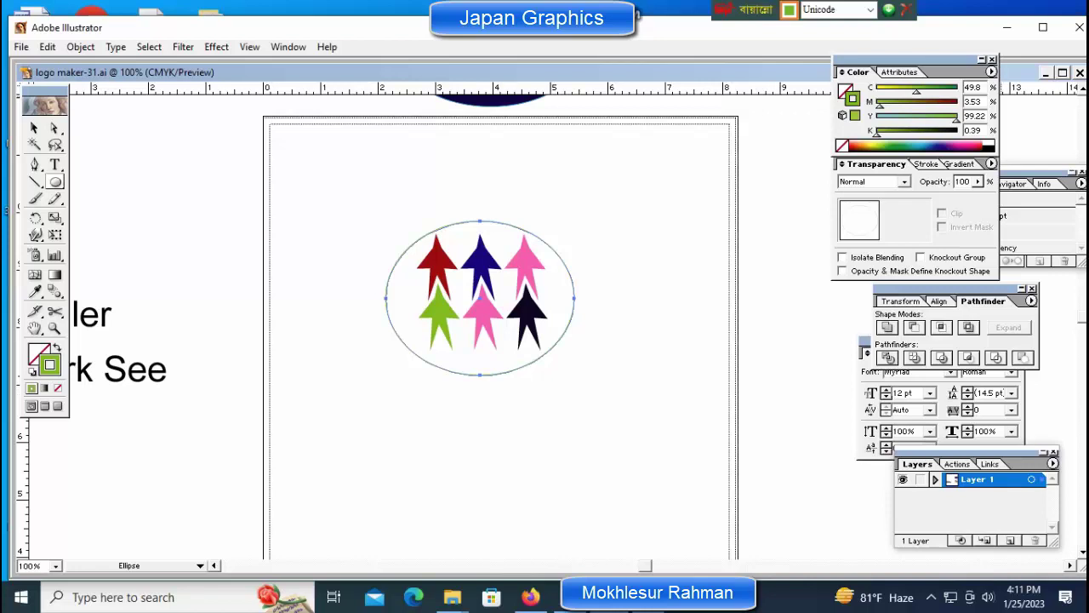
pyautogui.click(925, 163)
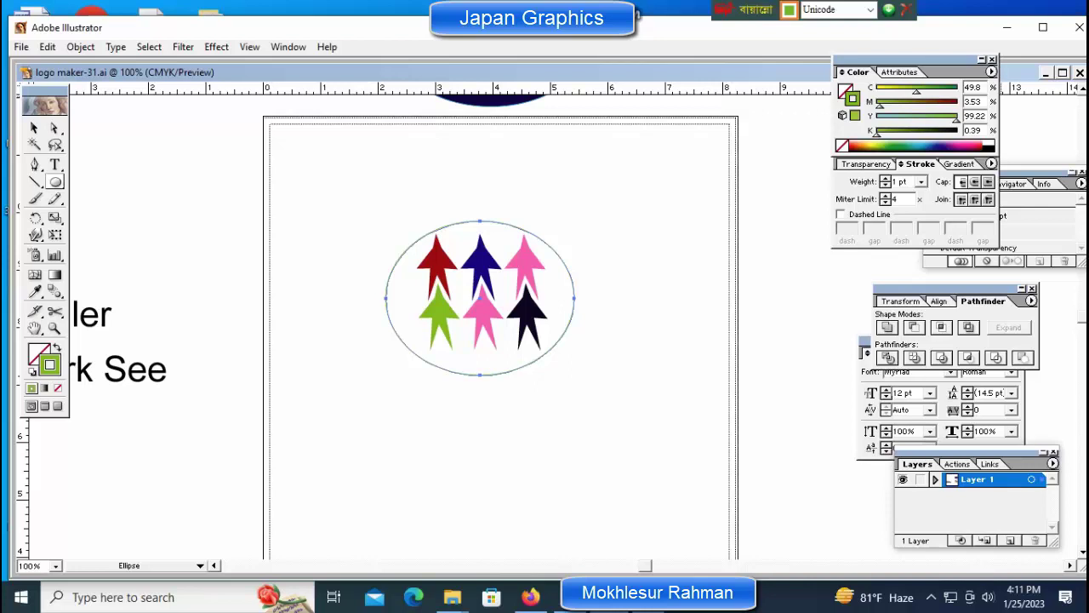
pyautogui.click(921, 181)
pyautogui.click(900, 262)
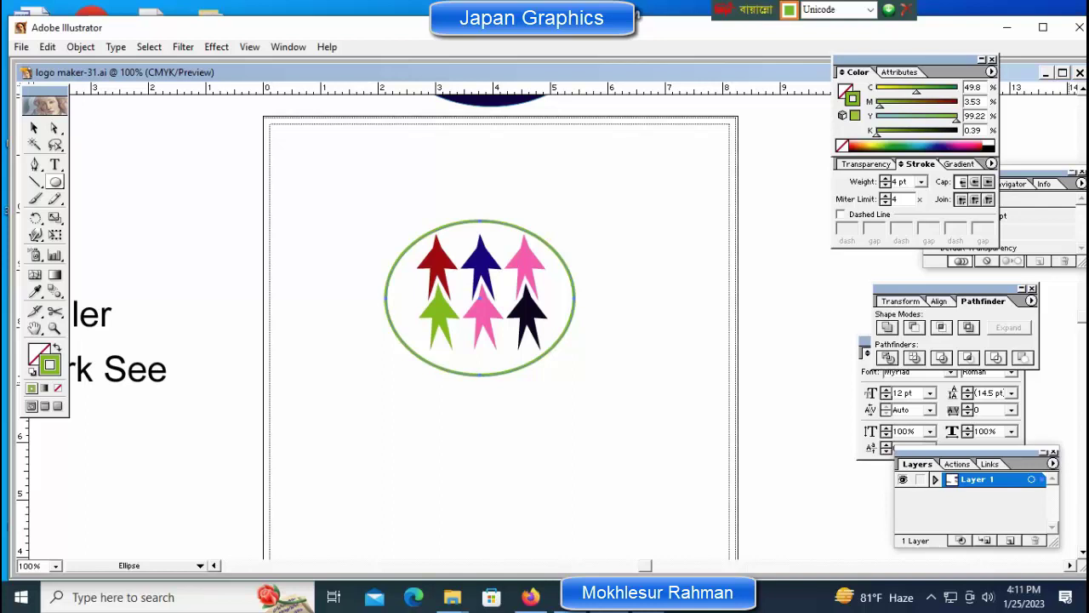
pyautogui.press('v')
pyautogui.hotkey('alt', 'o')
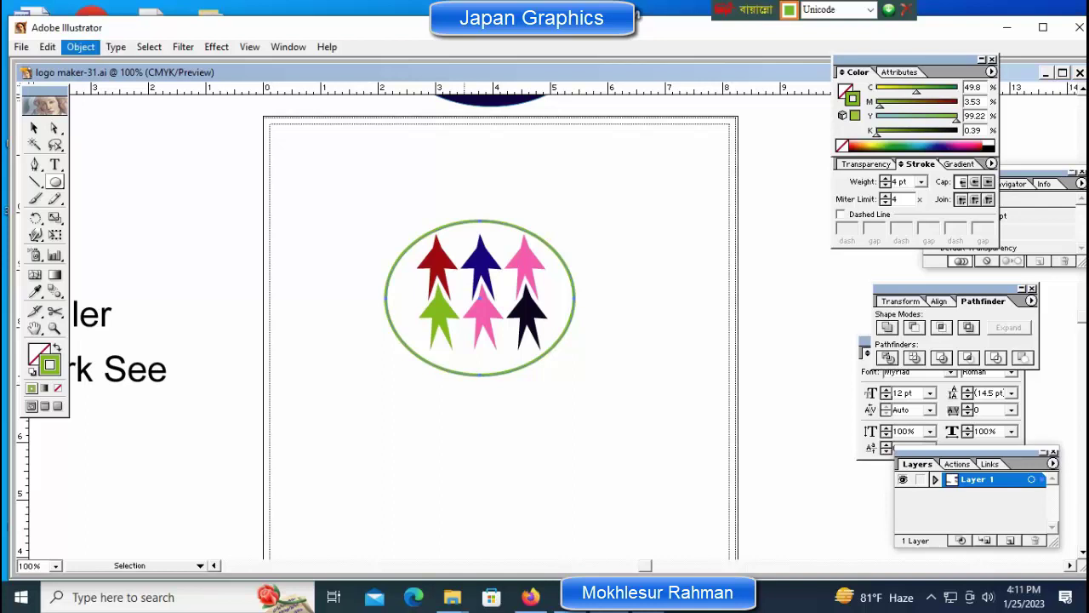
pyautogui.click(97, 200)
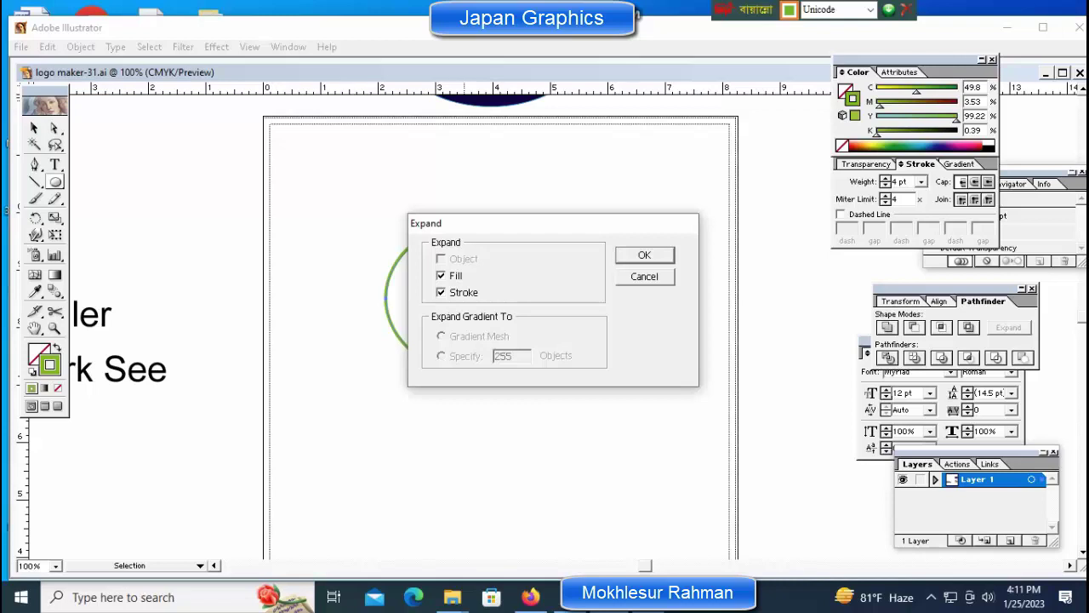
pyautogui.press('Return')
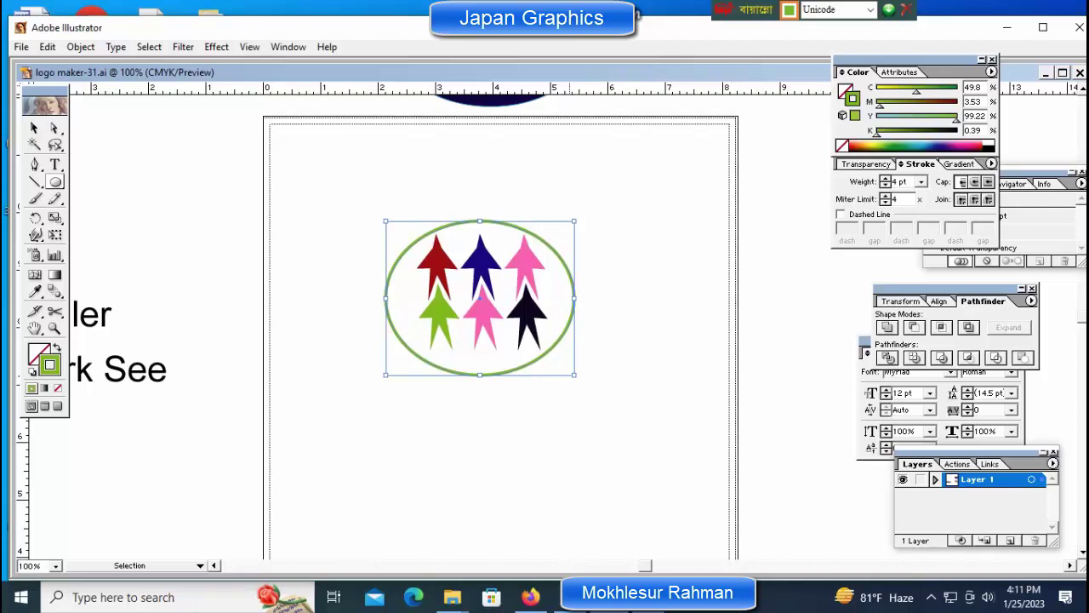
# Step: Expand the oval's fill and stroke to convert the lime green outline into a filled ring
pyautogui.press('l')
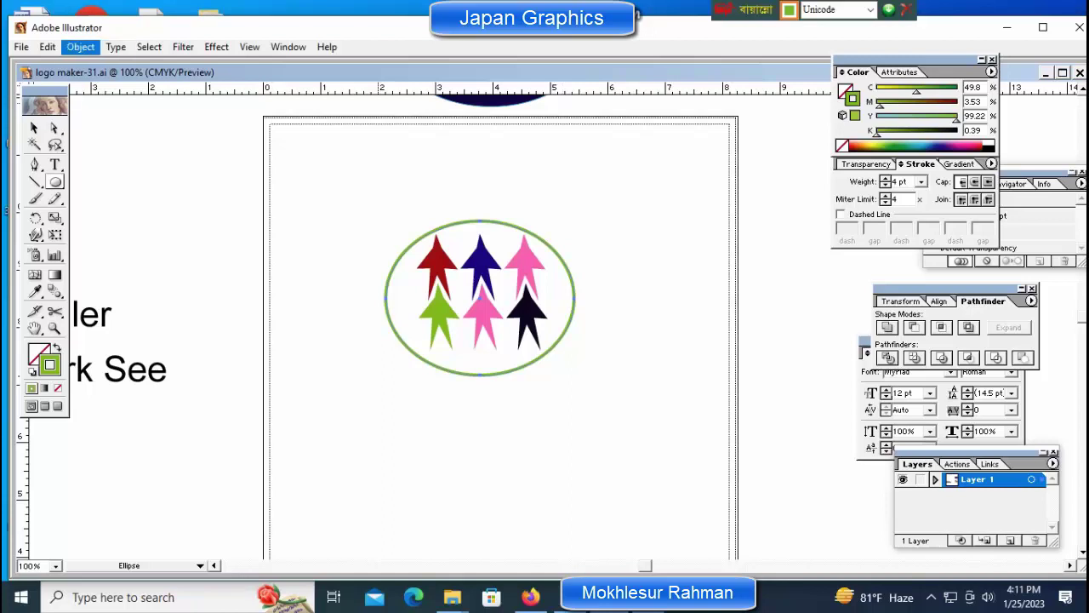
pyautogui.click(81, 47)
pyautogui.click(96, 200)
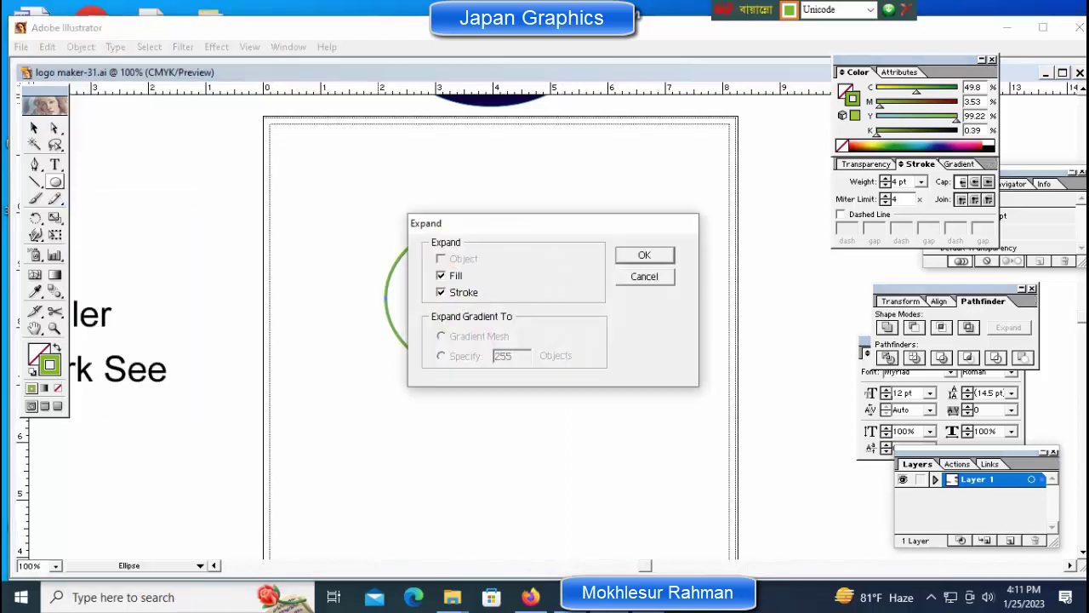
pyautogui.press('Return')
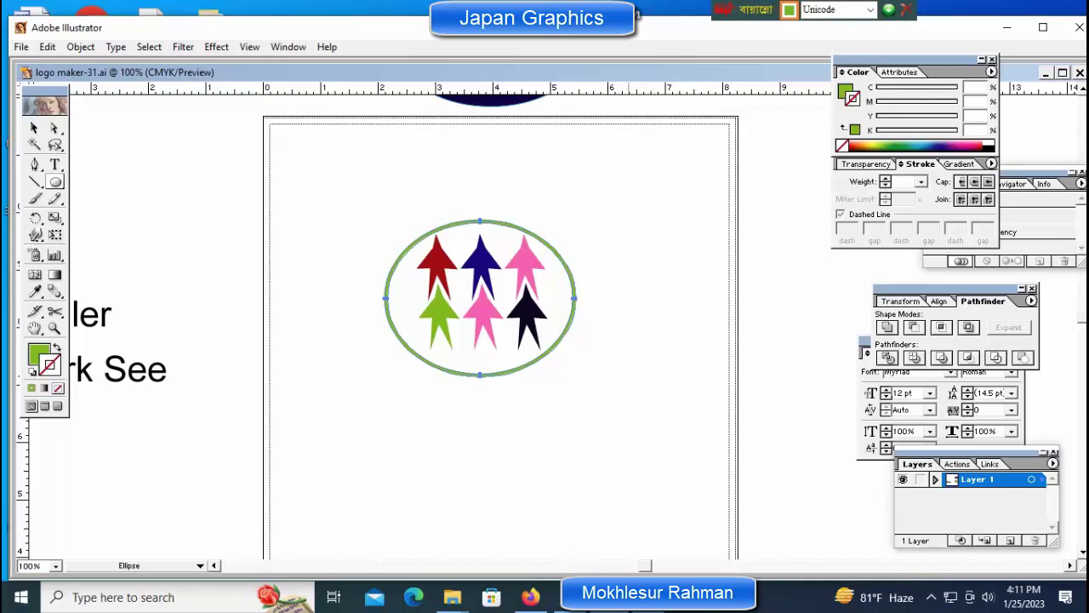
pyautogui.press('v')
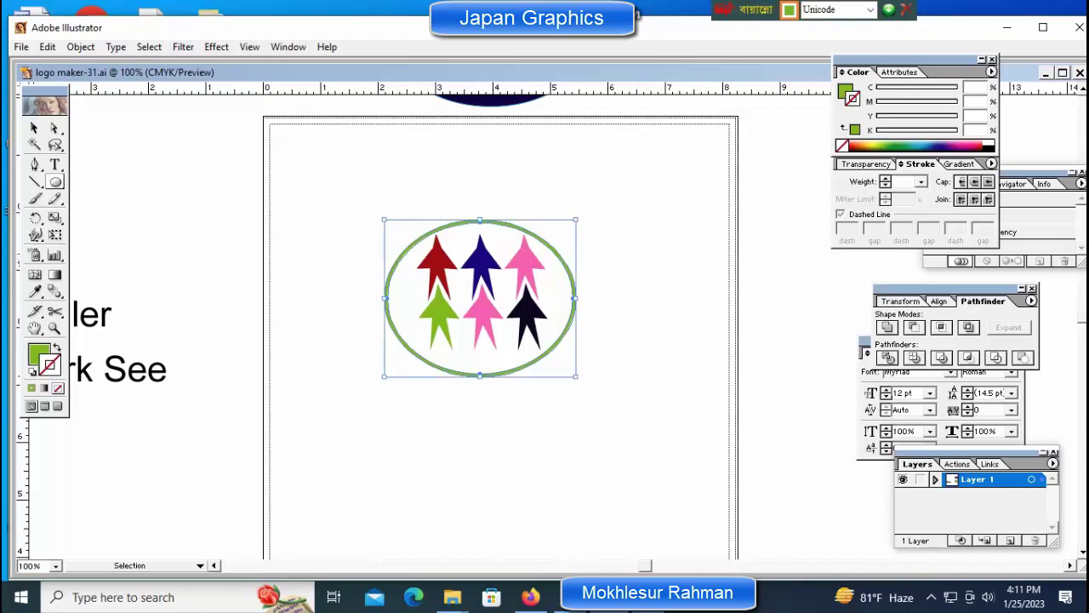
pyautogui.hotkey('ctrl', 'shift', 'b')
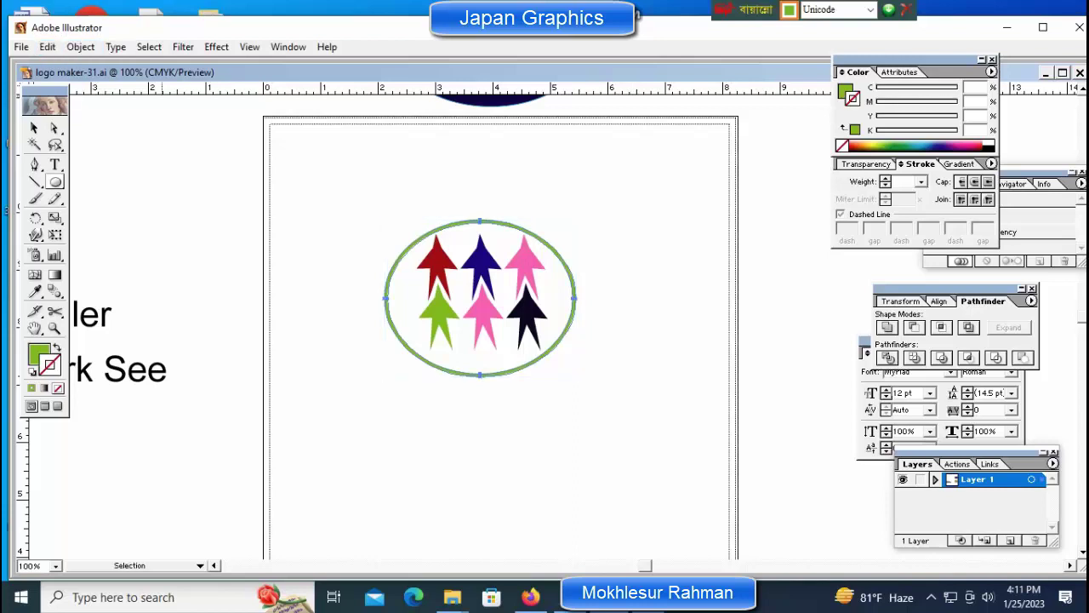
pyautogui.click(81, 47)
pyautogui.click(97, 200)
# Step: Fill the oval ring with a linear white-to-black gradient and add colour stops at about 60% and 36%
pyautogui.press('.')
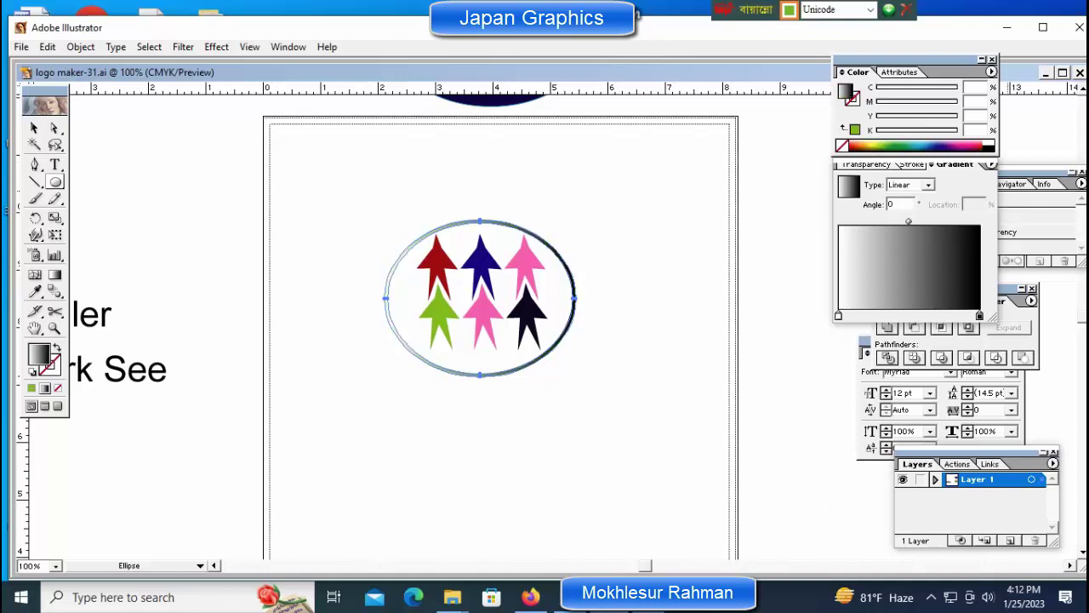
pyautogui.click(923, 316)
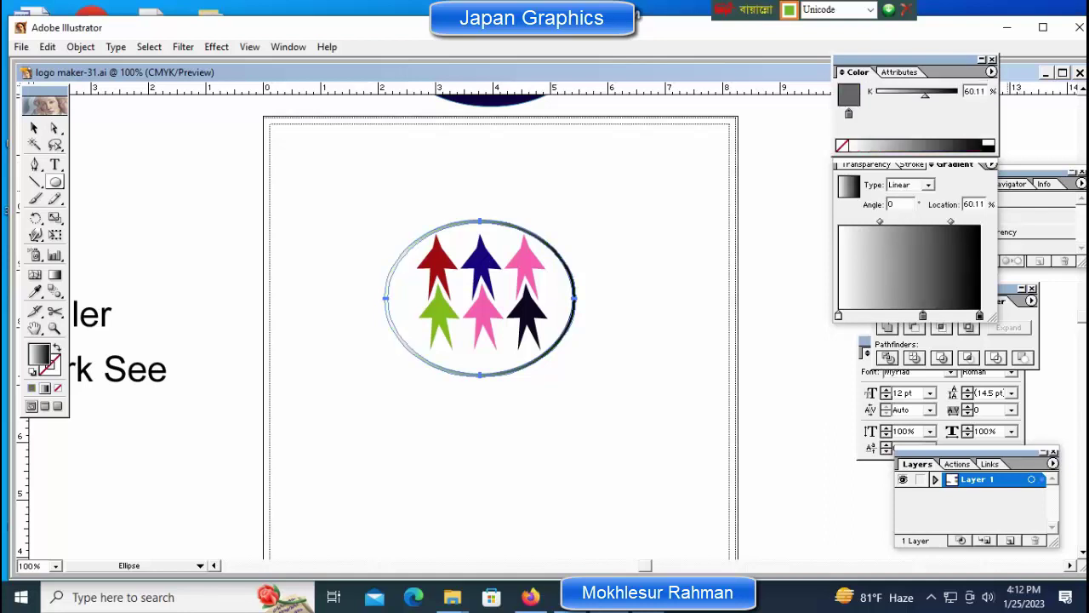
pyautogui.click(888, 316)
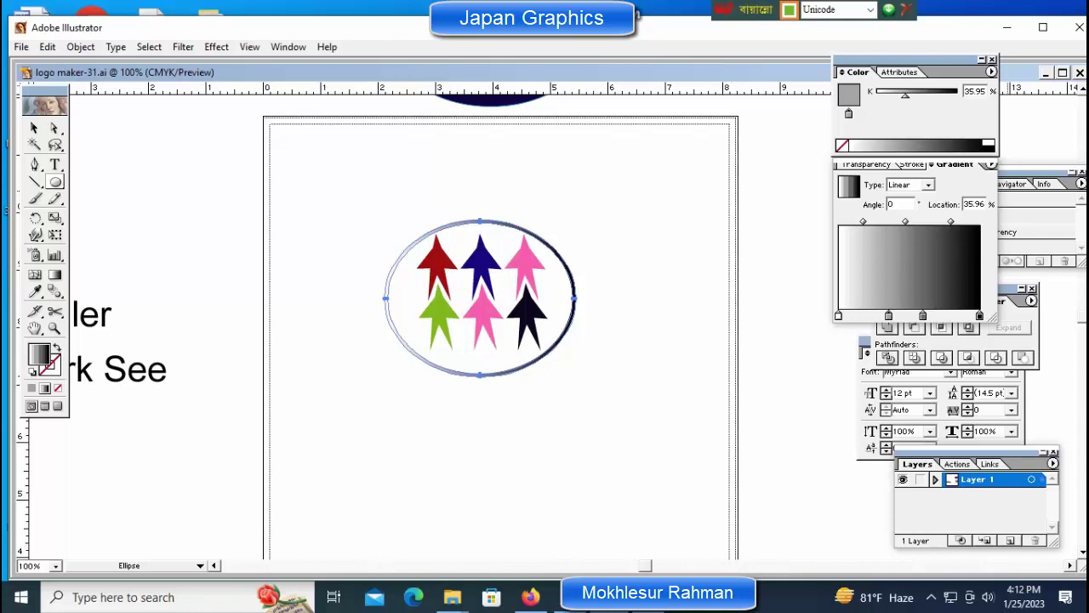
# Step: Recolour the ring gradient's end stop at 100% pale yellow-green in CMYK, about C 17, M 0, Y 52, K 0
pyautogui.click(990, 71)
pyautogui.click(921, 139)
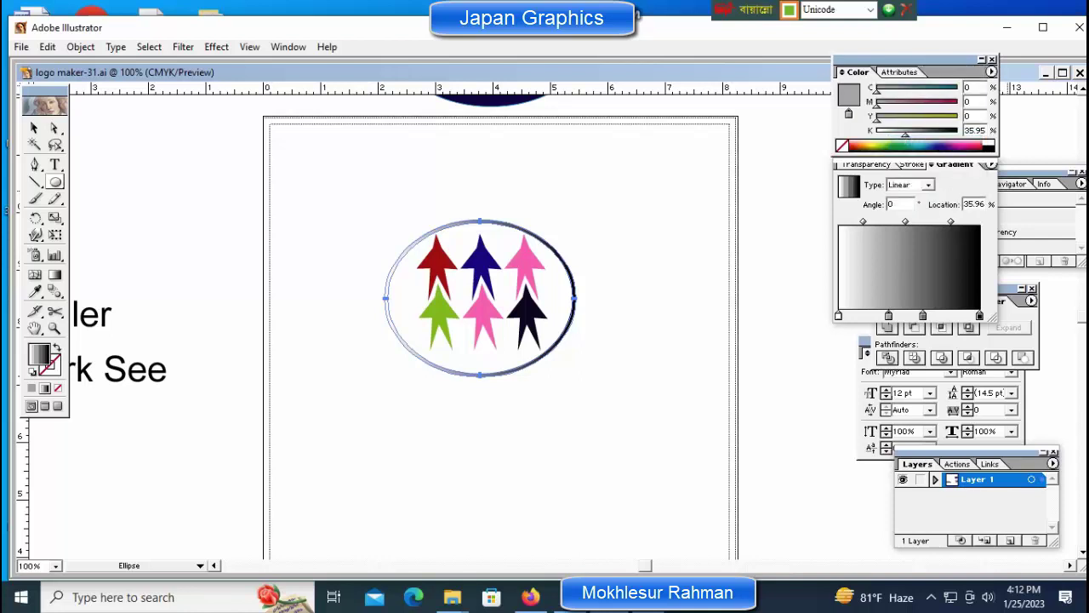
pyautogui.click(980, 316)
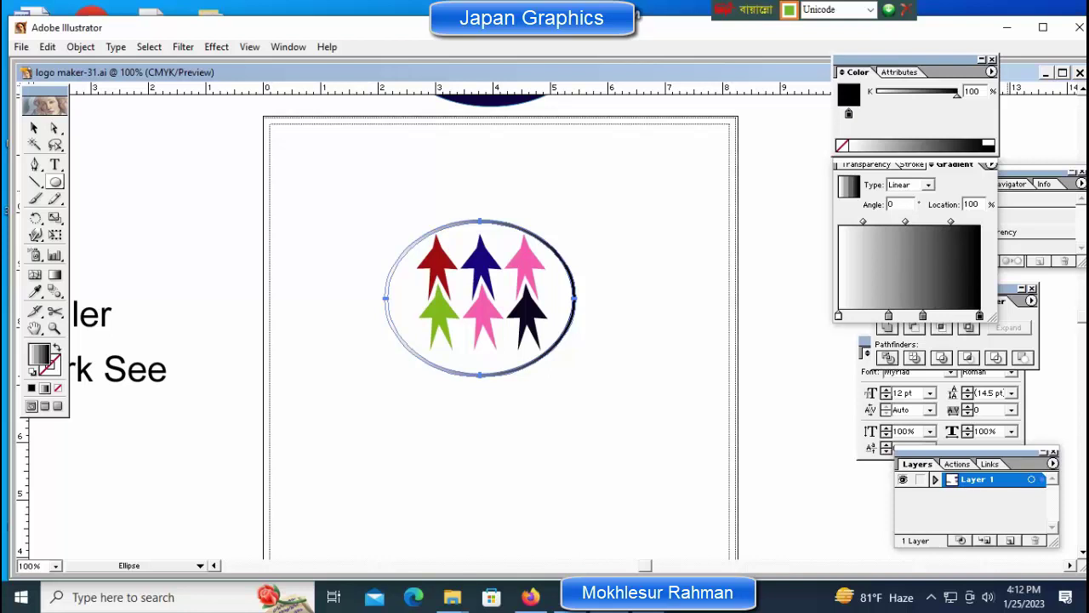
pyautogui.click(990, 71)
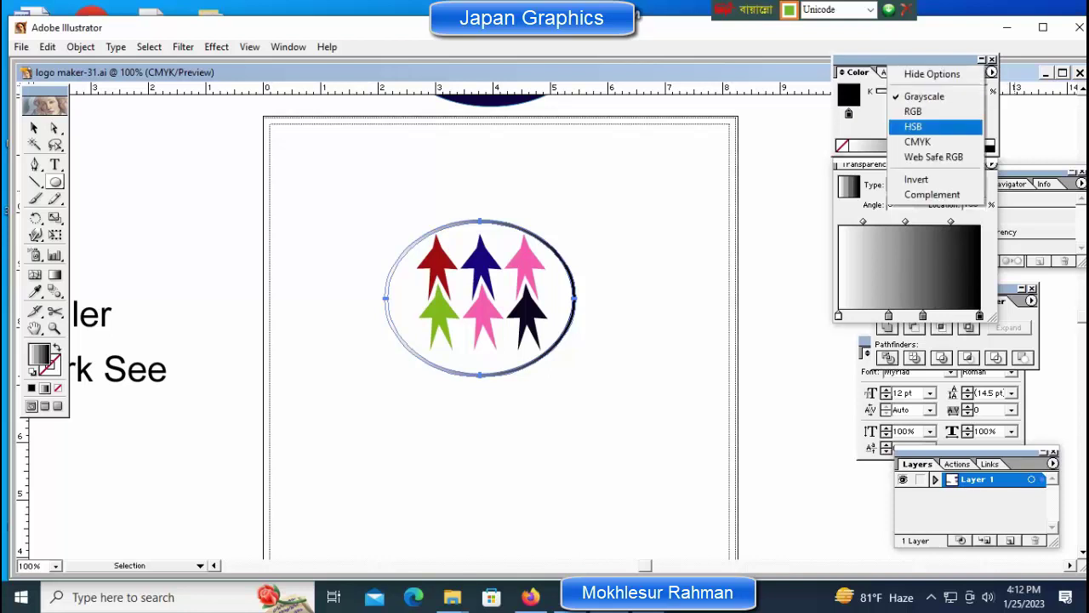
pyautogui.click(922, 139)
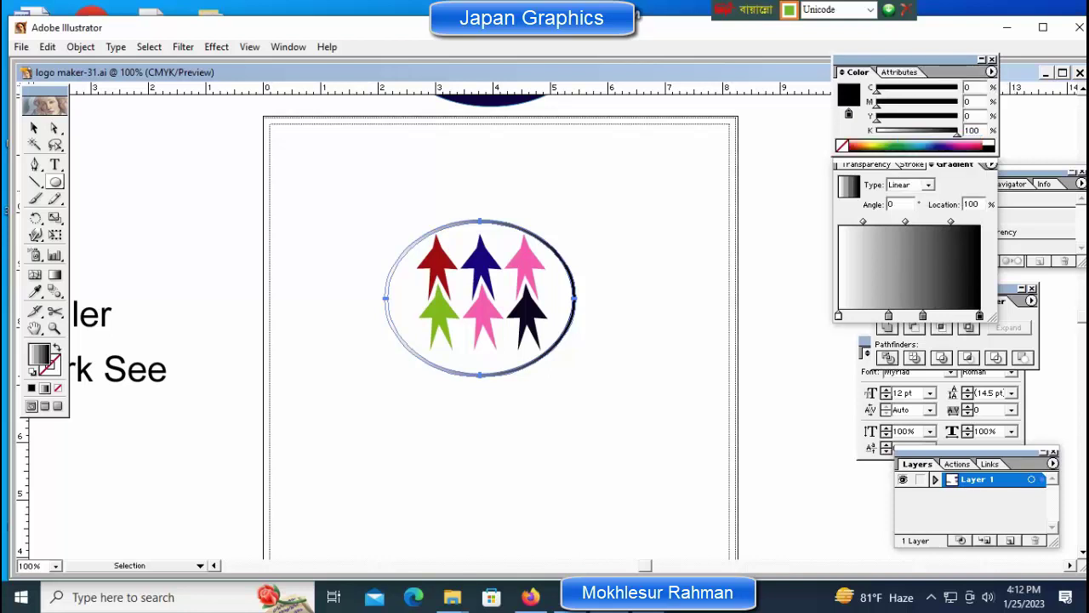
pyautogui.click(881, 144)
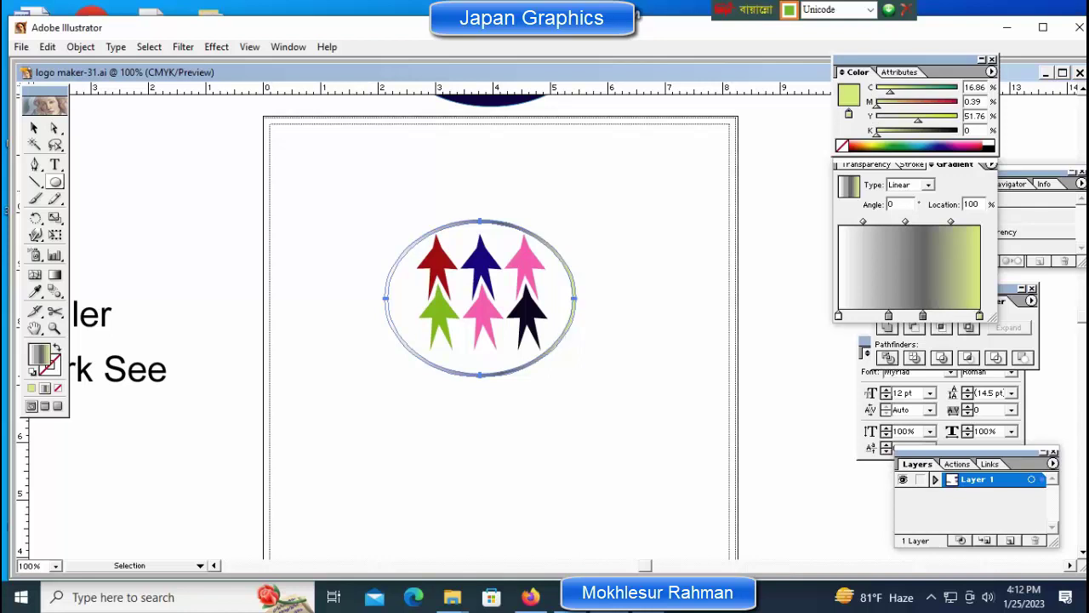
# Step: Recolour the ring gradient's 60% stop hot pink in CMYK, about C 1, M 93, Y 0, K 0
pyautogui.click(923, 315)
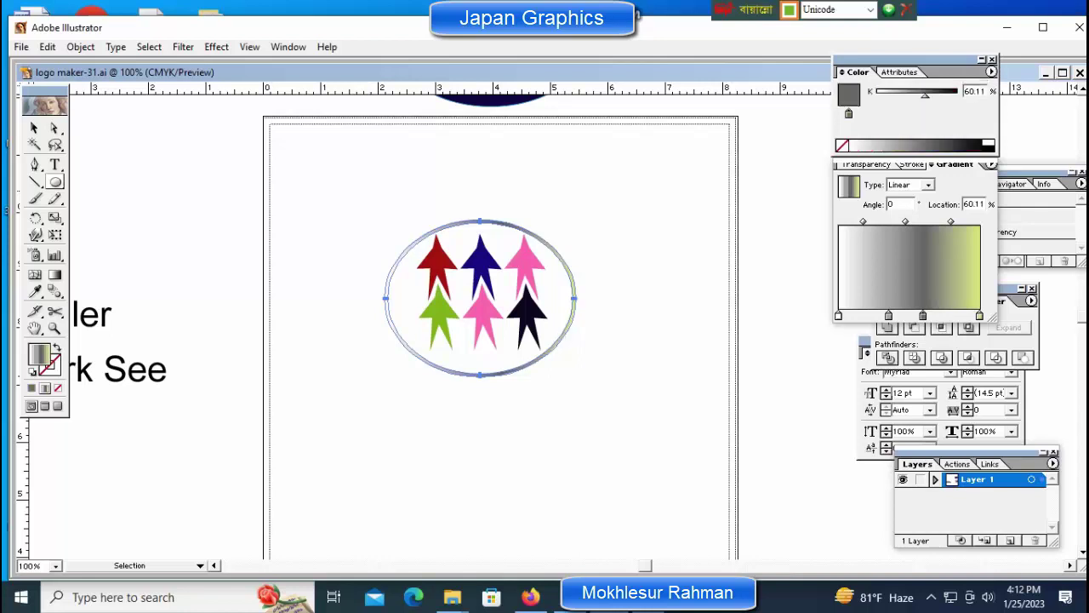
pyautogui.click(991, 72)
pyautogui.click(924, 141)
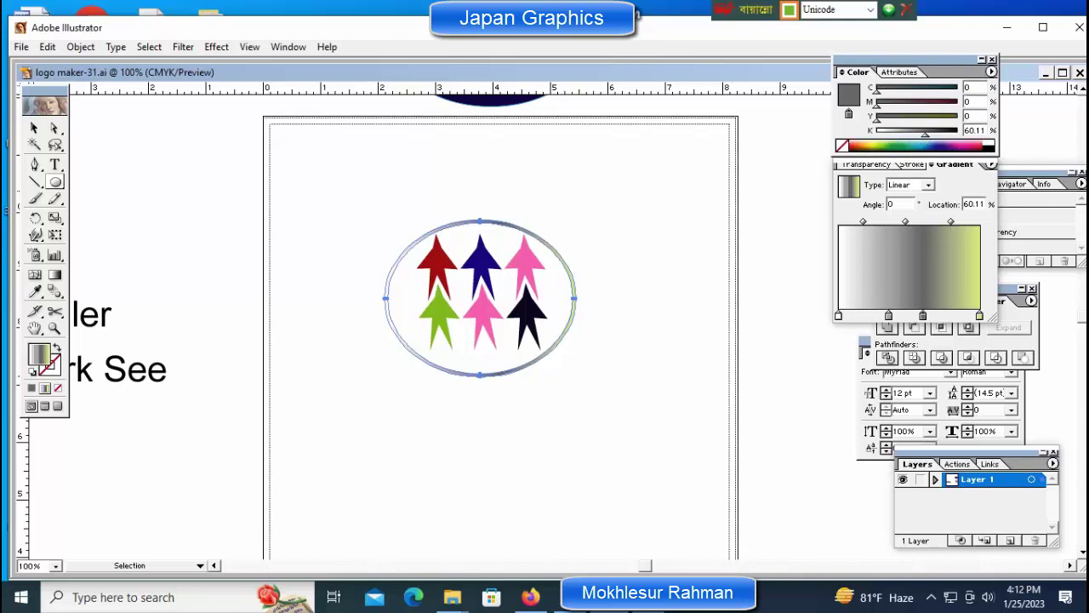
pyautogui.click(961, 144)
pyautogui.press('l')
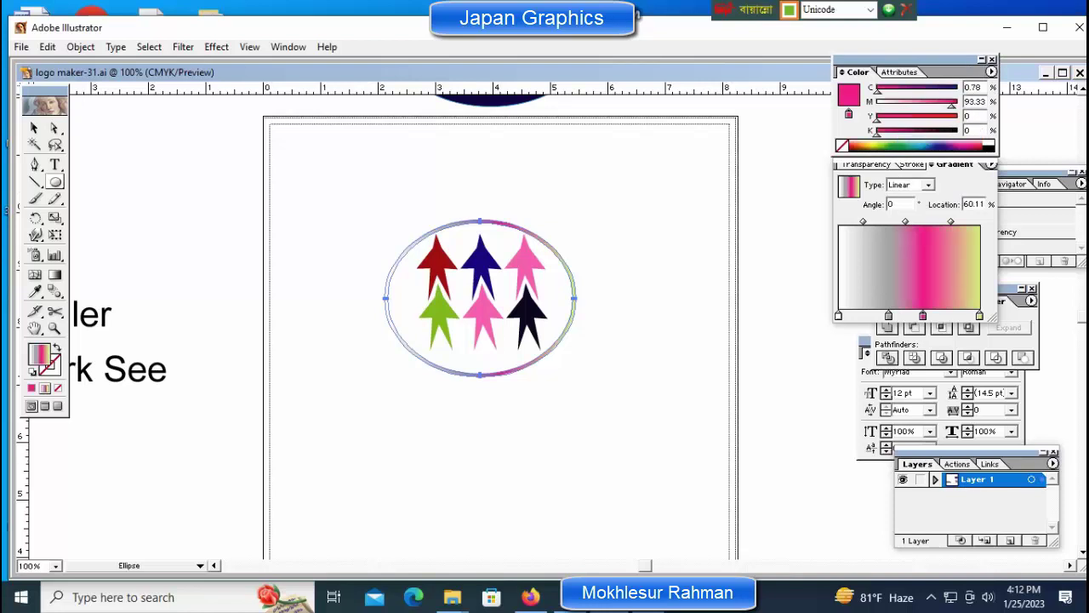
# Step: Shift the gradient's grey 36% stop to about 16% and recolour it deep magenta in CMYK, about C 18, M 94, Y 24, K 6
pyautogui.click(884, 316)
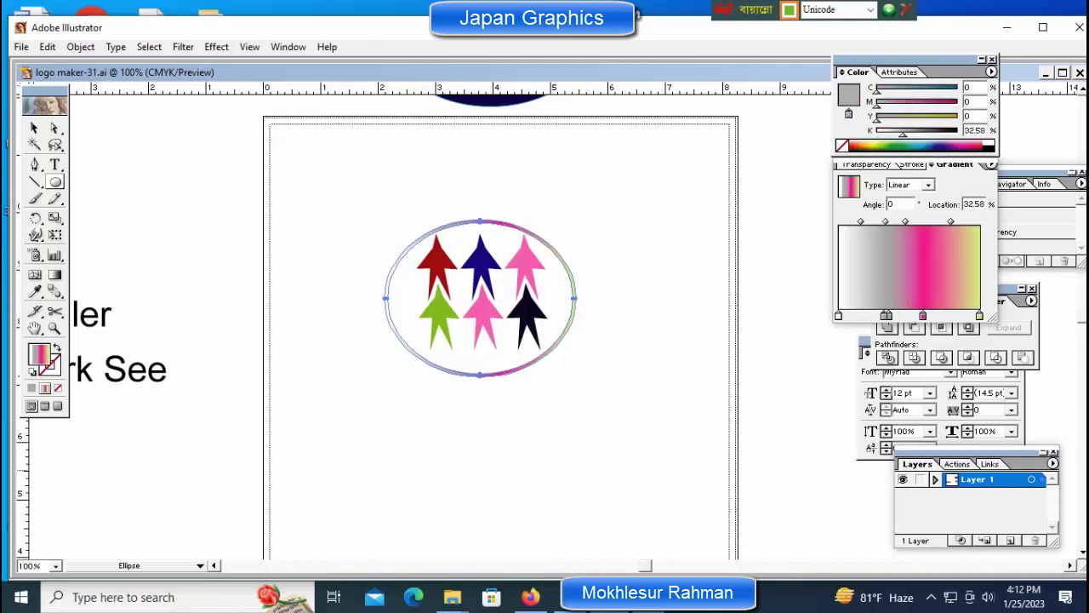
pyautogui.hotkey('ctrl', 'z')
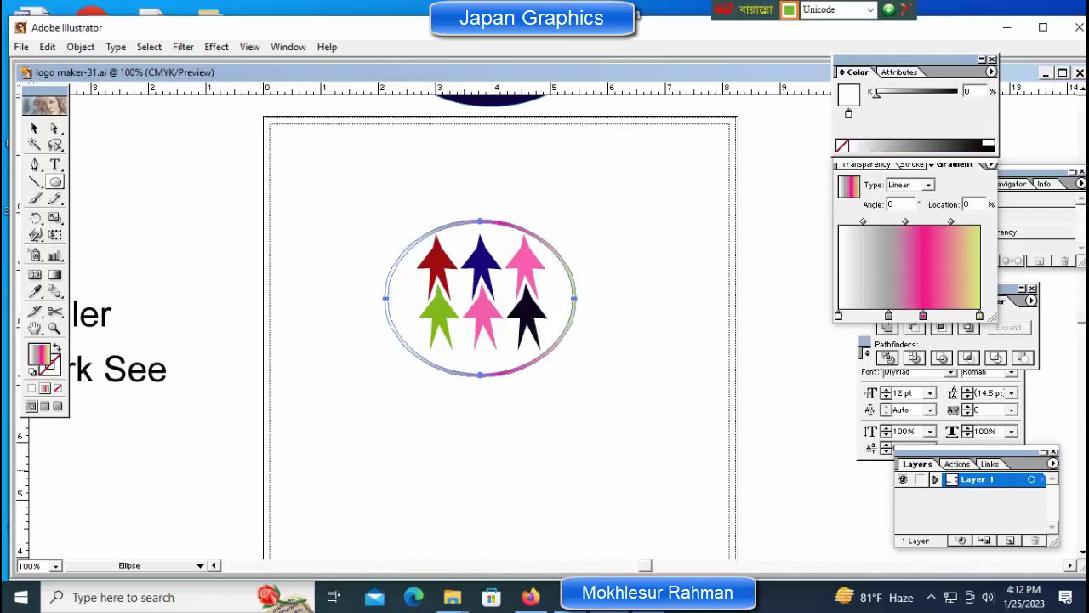
pyautogui.moveTo(888, 315); pyautogui.dragTo(860, 316)
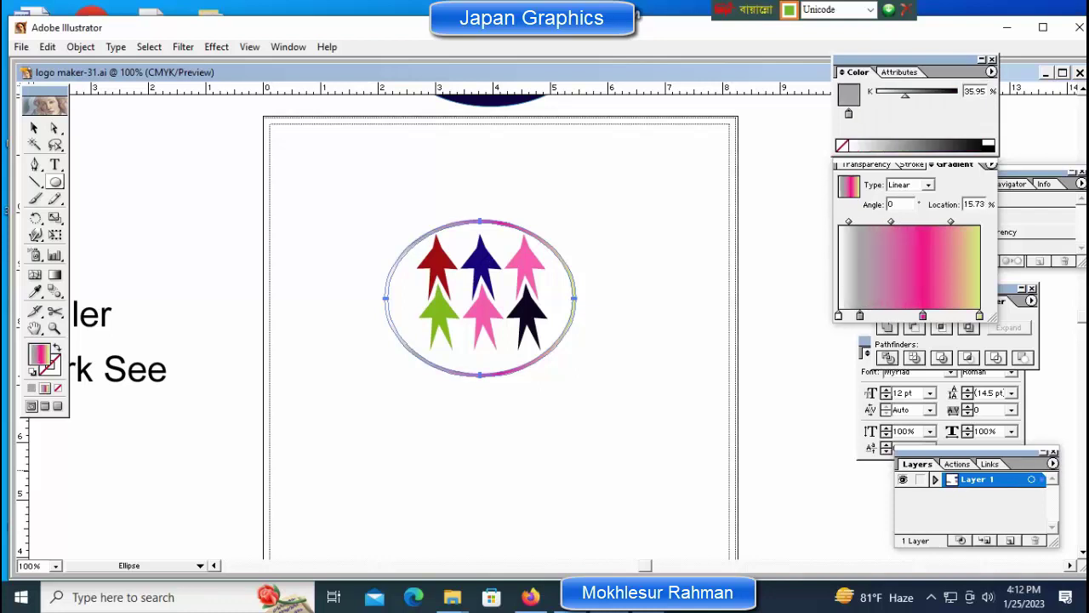
pyautogui.click(991, 72)
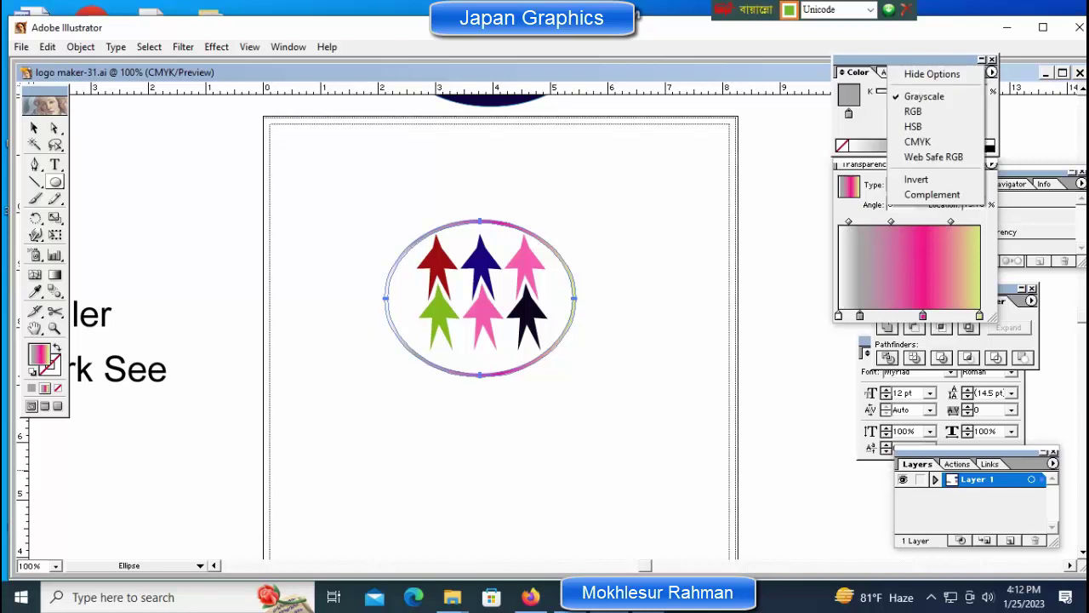
pyautogui.click(917, 141)
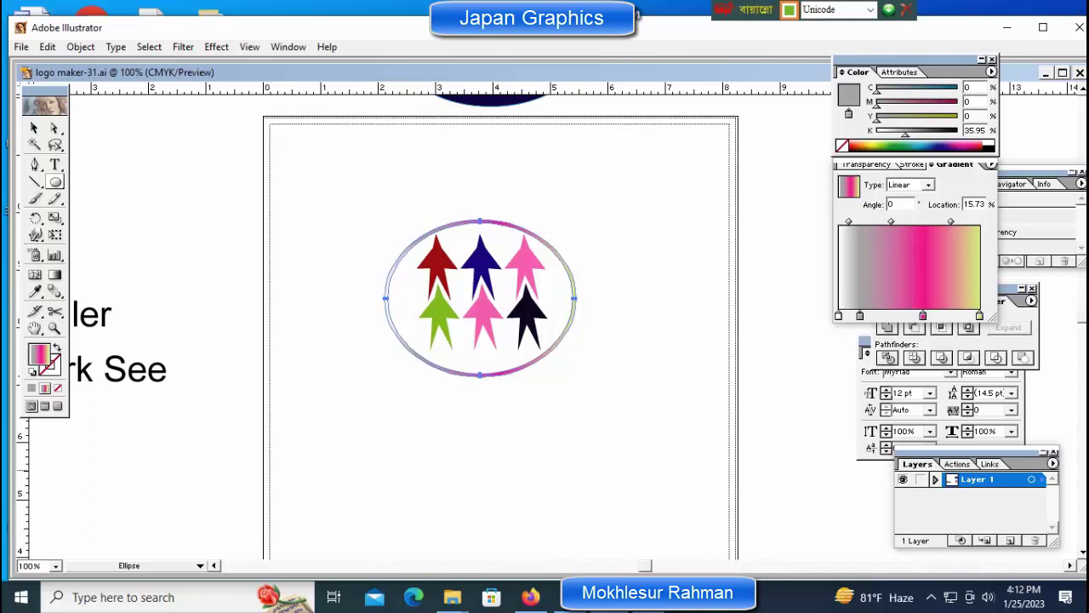
pyautogui.click(969, 147)
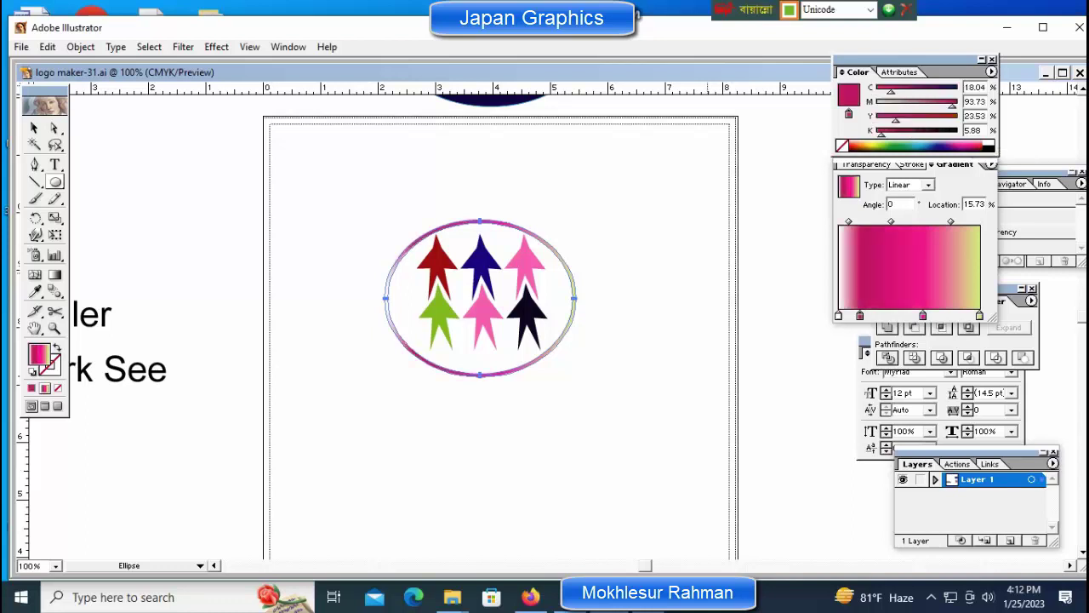
pyautogui.hotkey('ctrl', 'shift', 'a')
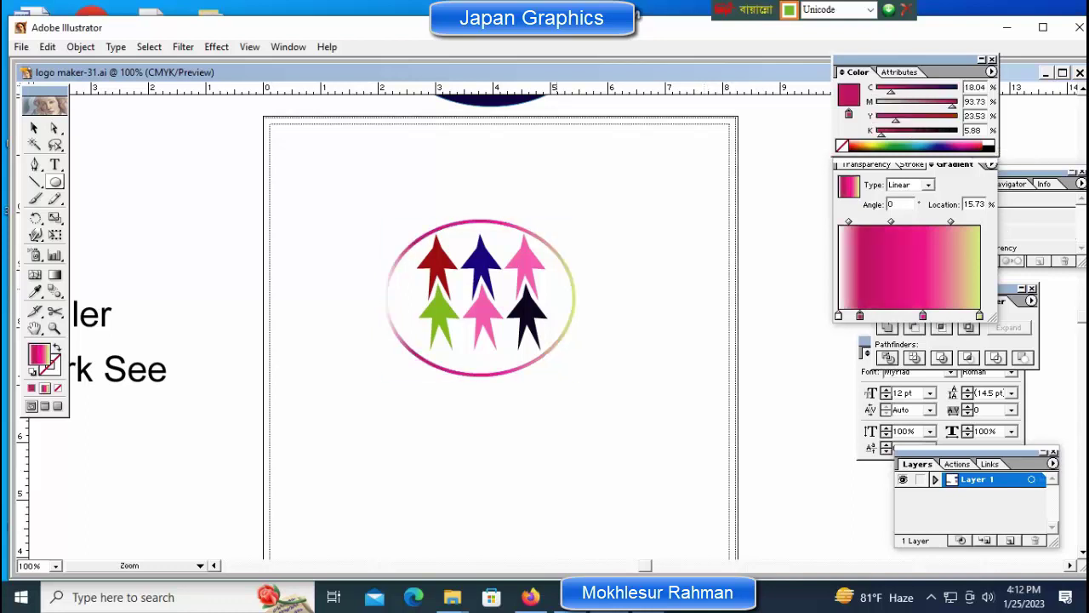
# Step: Cut the ring's outer edge with the Scissors tool at its upper left and just below its leftmost point
pyautogui.keyDown('ctrl'); pyautogui.click(555, 297); pyautogui.keyUp('ctrl')
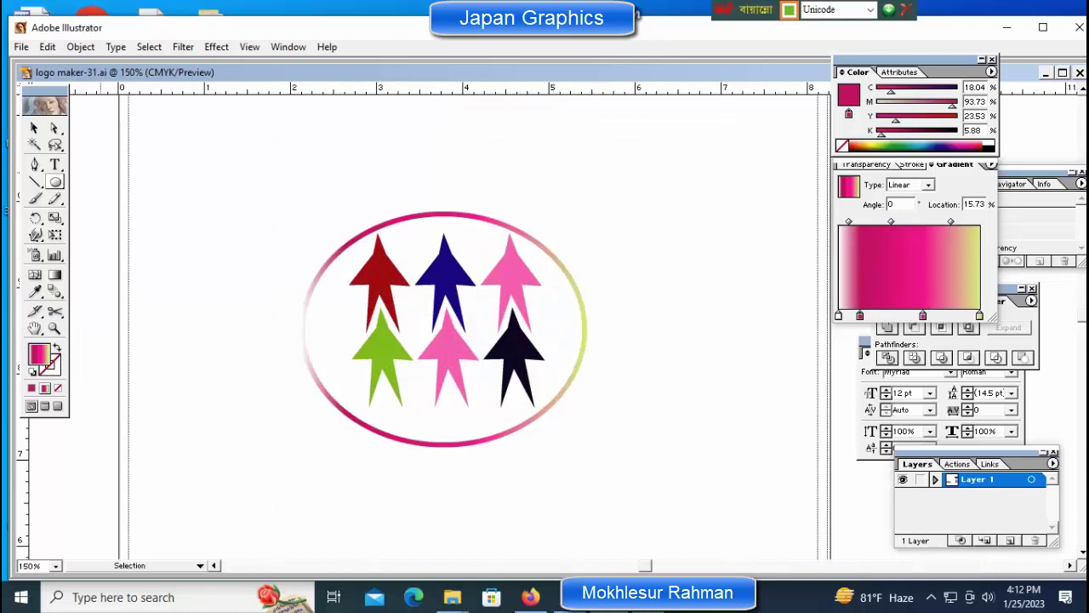
pyautogui.click(54, 312)
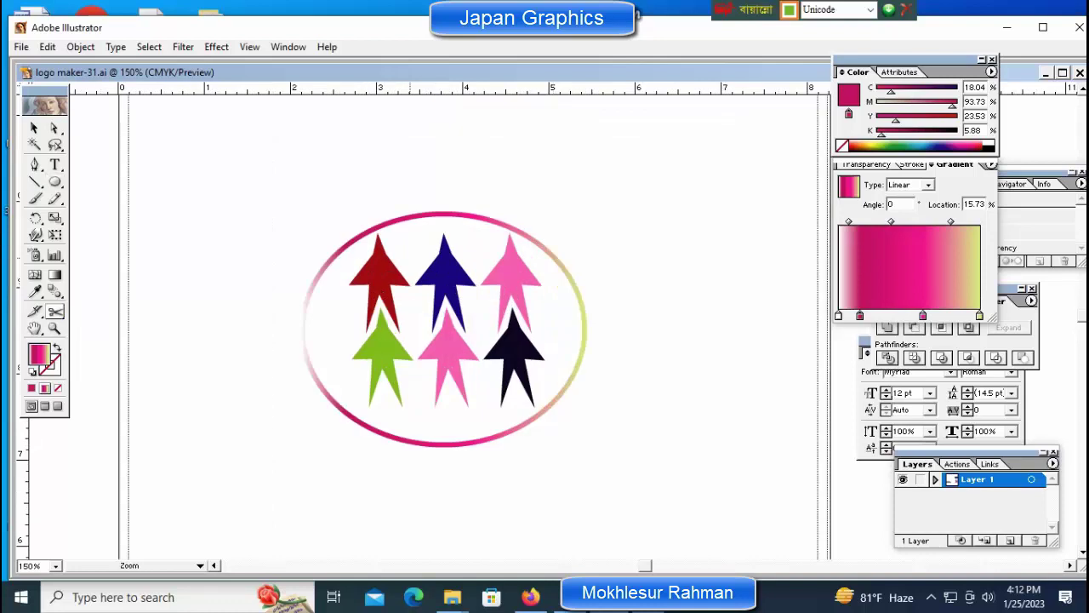
pyautogui.keyDown('ctrl'); pyautogui.click(410, 261); pyautogui.keyUp('ctrl')
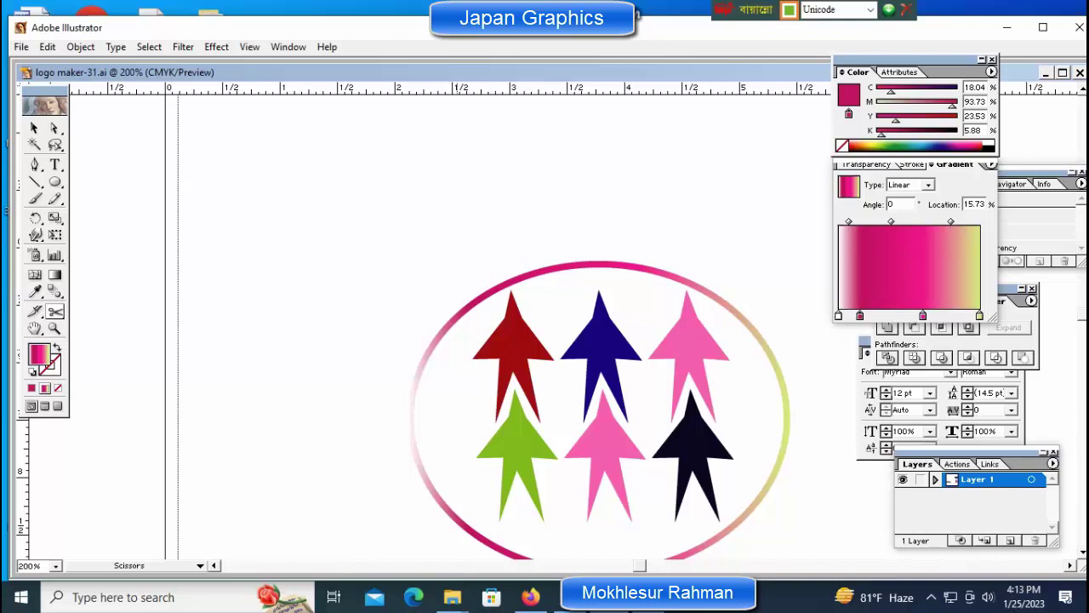
pyautogui.hotkey('ctrl', '-')
pyautogui.hotkey('ctrl', '-')
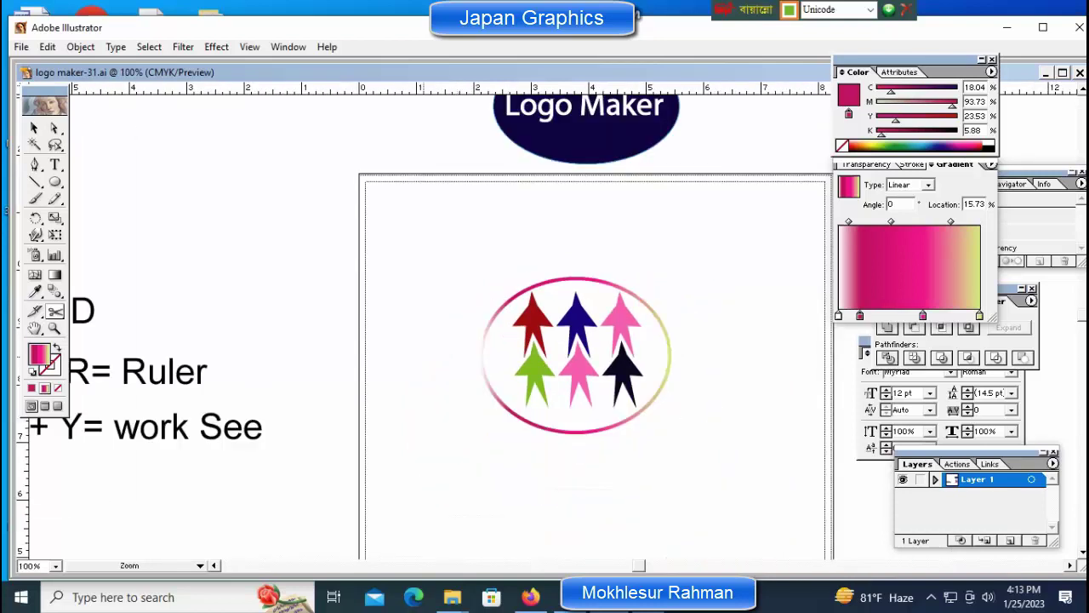
pyautogui.keyDown('ctrl'); pyautogui.click(529, 365); pyautogui.keyUp('ctrl')
pyautogui.moveTo(512, 366); pyautogui.dragTo(340, 365)
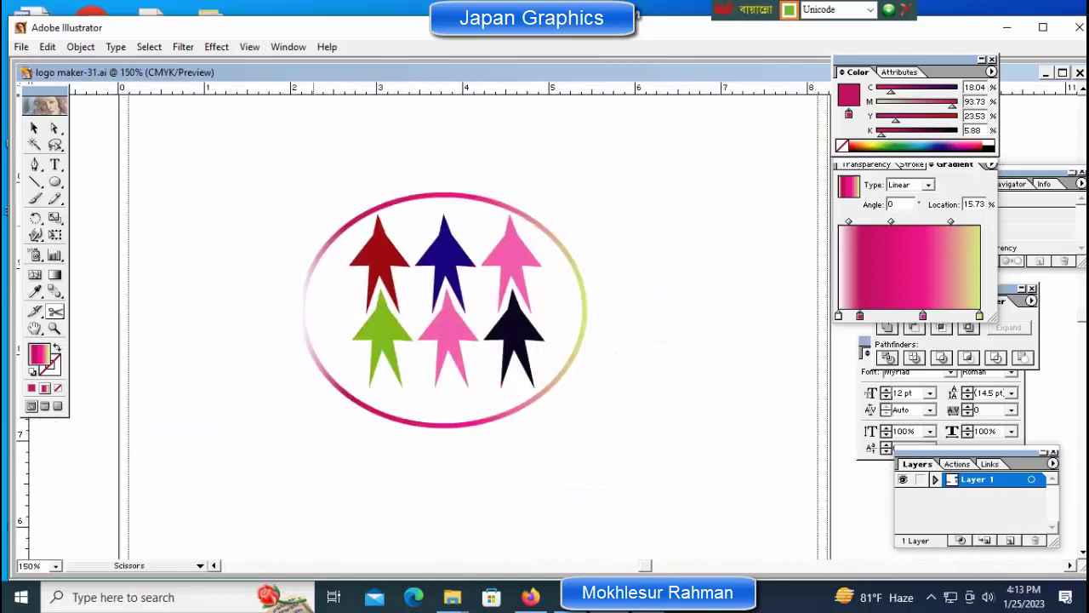
pyautogui.click(339, 229)
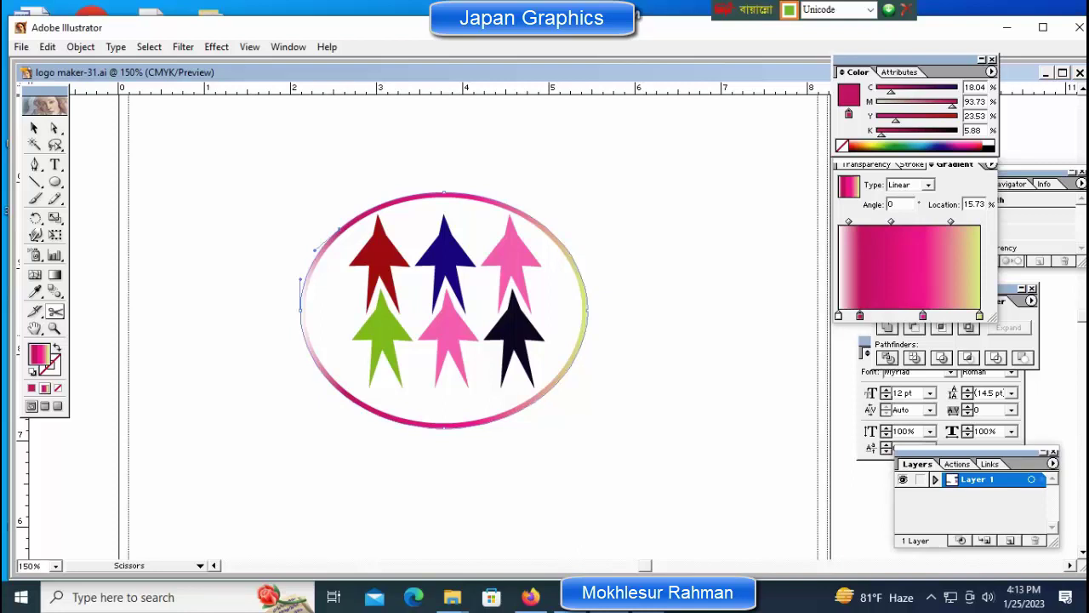
pyautogui.click(304, 309)
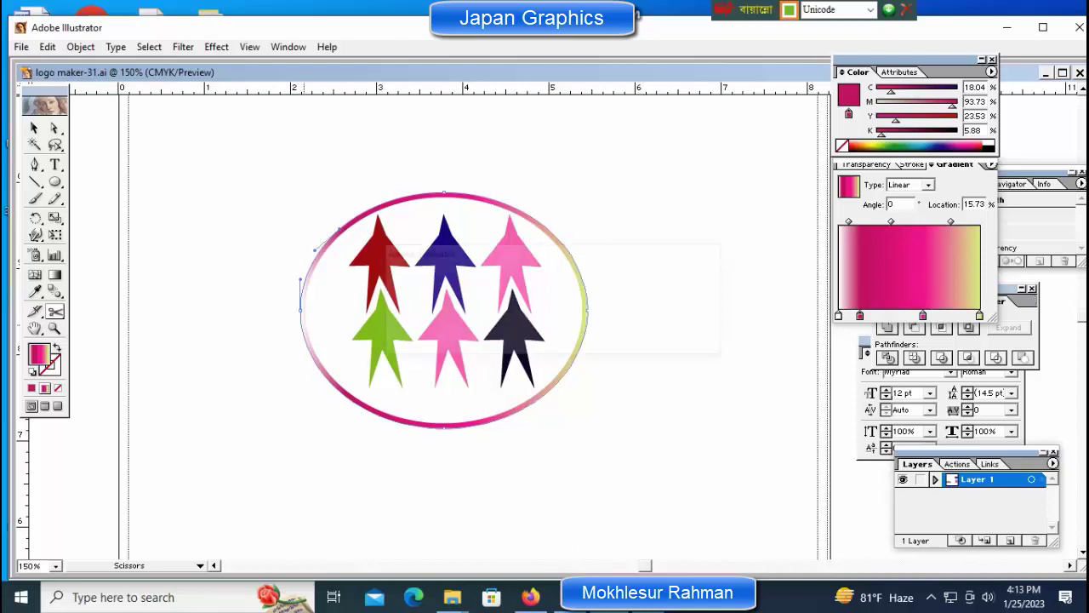
pyautogui.press('Return')
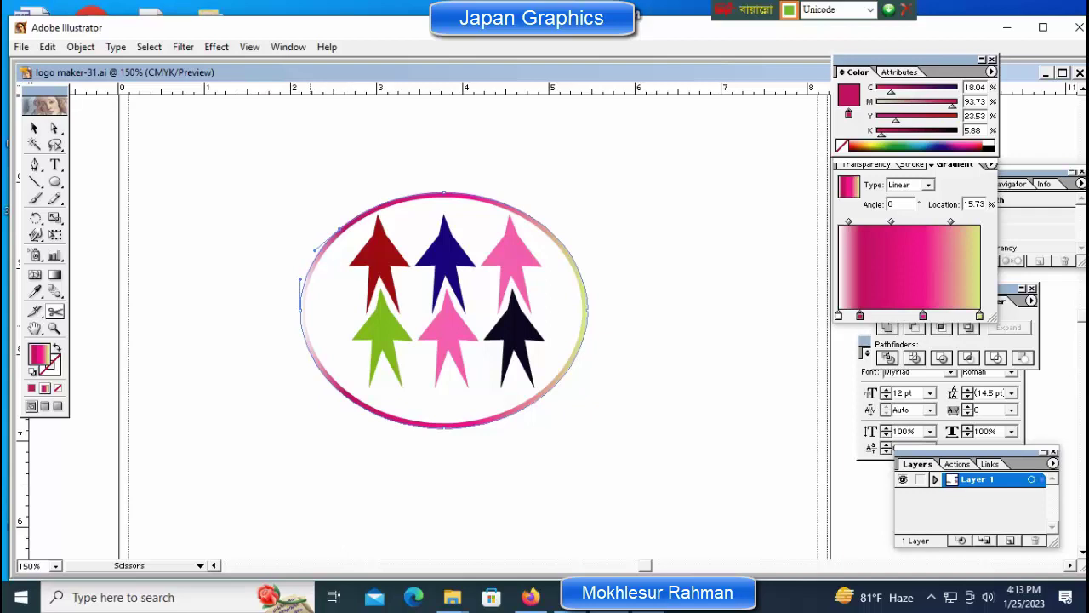
pyautogui.click(303, 327)
# Step: Try to select only the cut section on the ring's left side
pyautogui.keyDown('ctrl'); pyautogui.click(268, 264); pyautogui.keyUp('ctrl')
pyautogui.moveTo(266, 265); pyautogui.dragTo(315, 296)
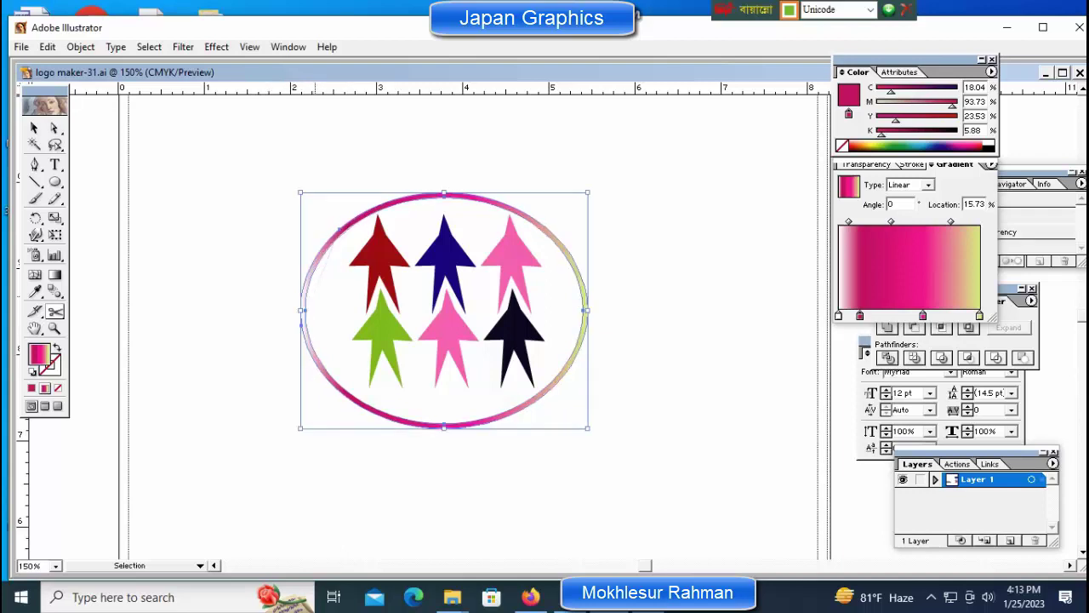
pyautogui.keyDown('ctrl'); pyautogui.click(285, 294); pyautogui.keyUp('ctrl')
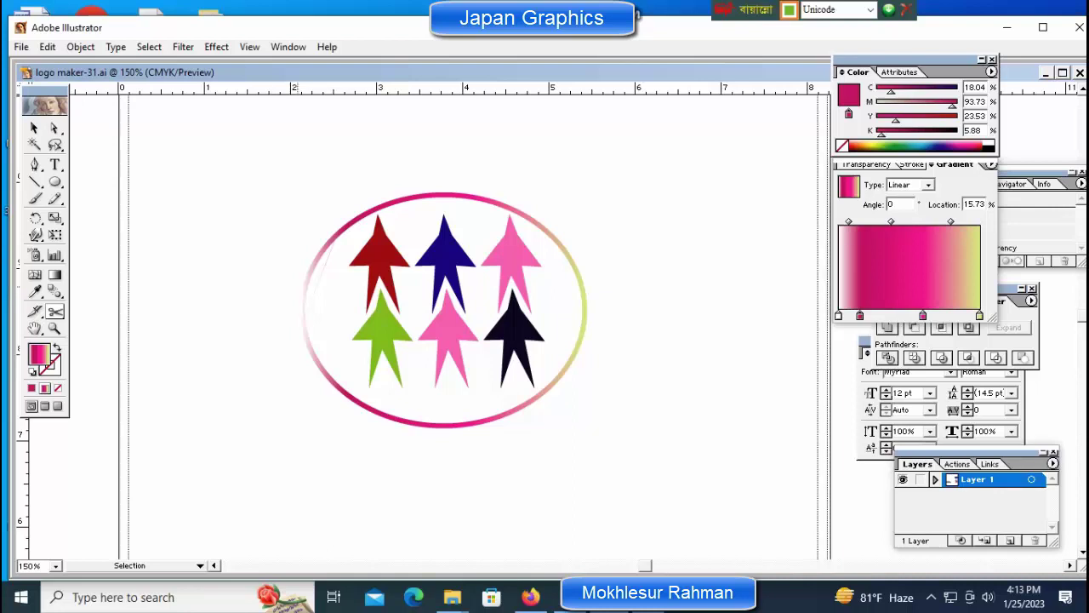
pyautogui.keyDown('ctrl'); pyautogui.click(333, 244); pyautogui.keyUp('ctrl')
pyautogui.hotkey('ctrl', 'shift', 'a')
pyautogui.keyDown('ctrl'); pyautogui.click(311, 274); pyautogui.keyUp('ctrl')
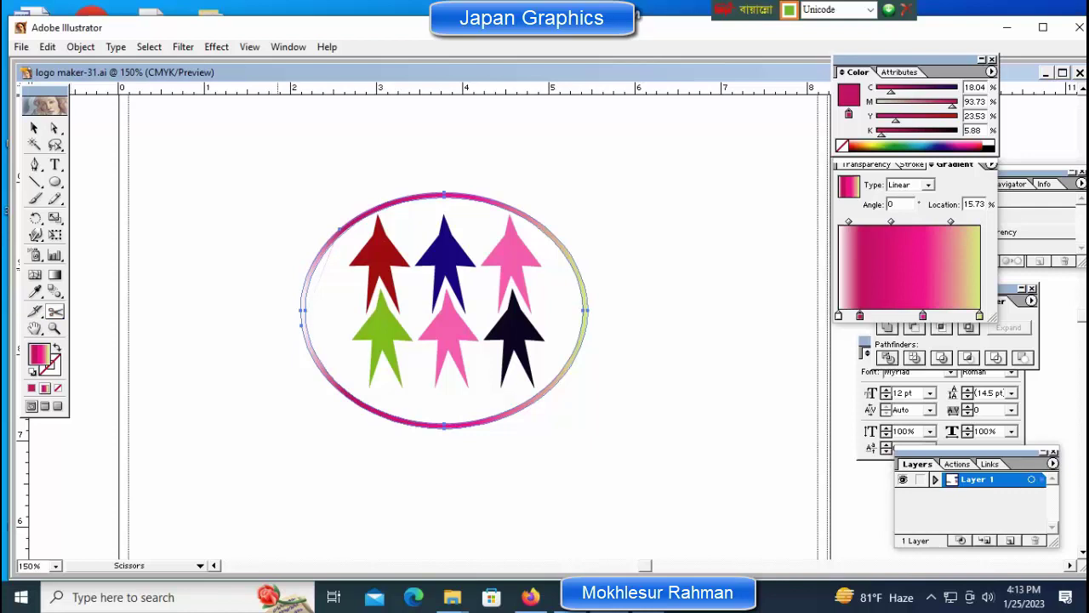
# Step: Try to cut the ring again with the Scissors tool at the two existing cut points on its left side
pyautogui.click(339, 228)
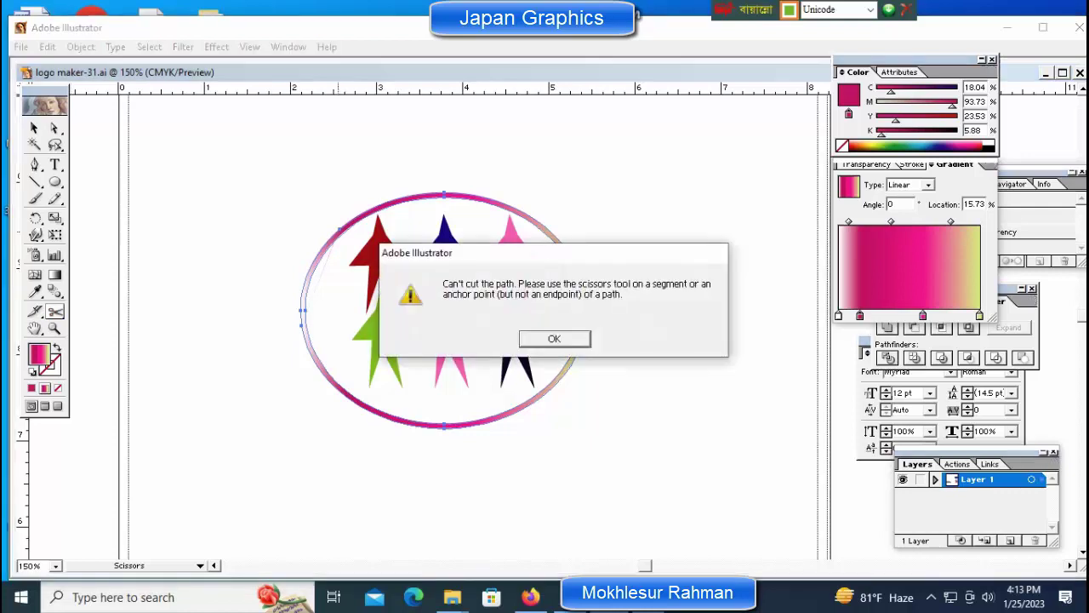
pyautogui.press('Return')
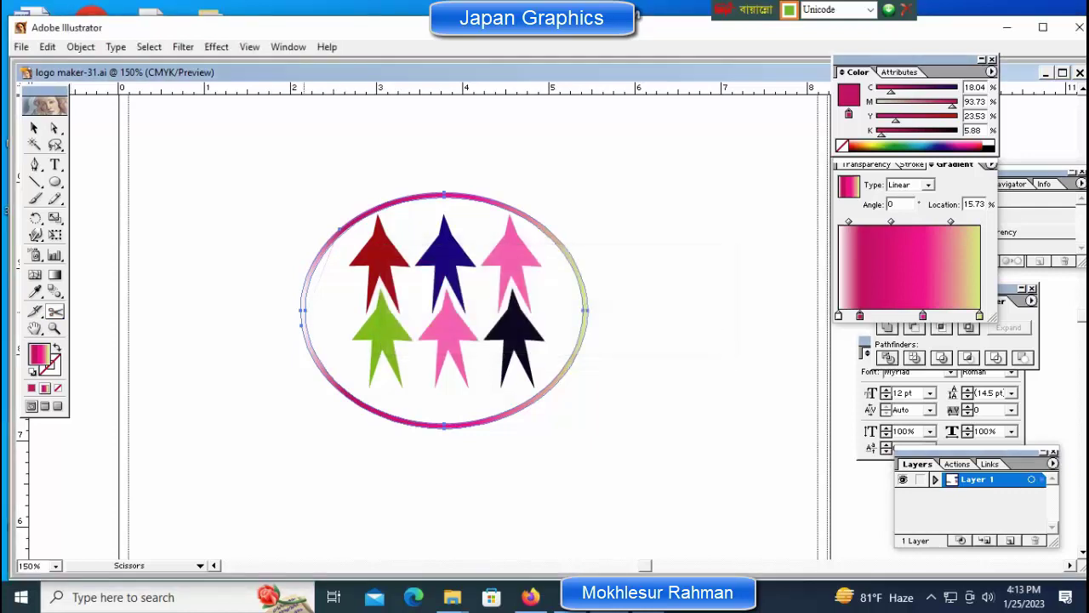
pyautogui.click(303, 325)
pyautogui.press('Return')
pyautogui.keyDown('ctrl'); pyautogui.click(272, 325); pyautogui.keyUp('ctrl')
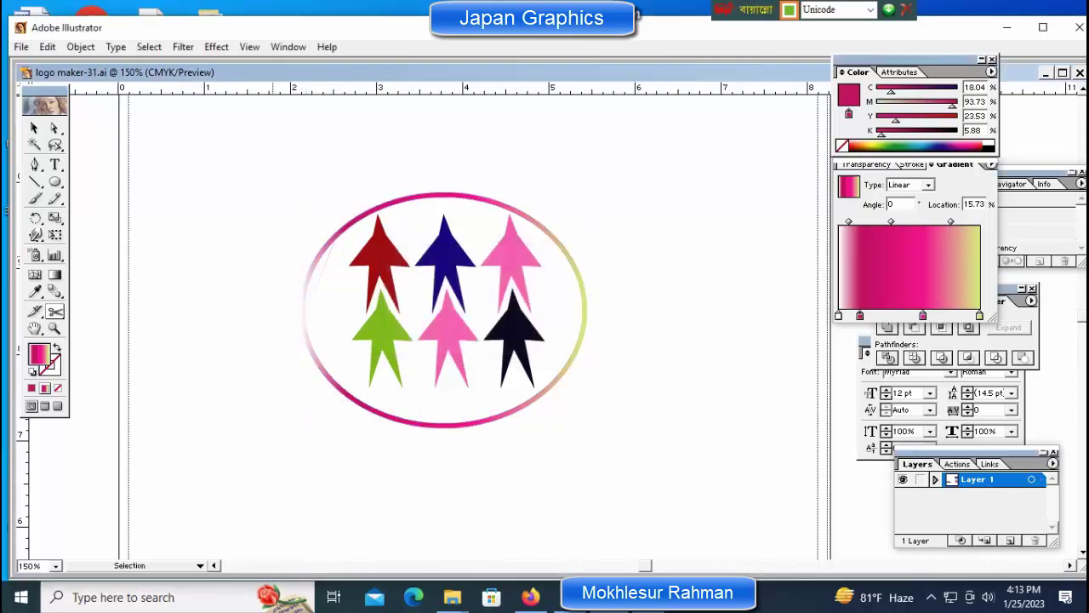
pyautogui.moveTo(272, 258); pyautogui.dragTo(333, 294)
pyautogui.hotkey('ctrl', 'shift', 'a')
# Step: Try to delete the ring's left section using Direct Selection, and undo the deletion
pyautogui.click(54, 128)
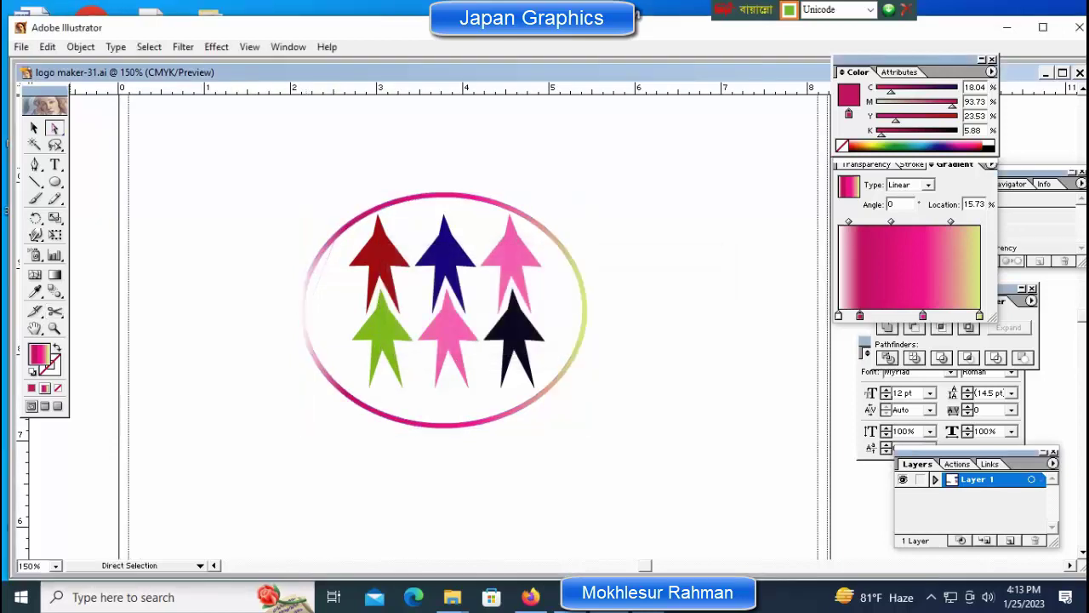
pyautogui.click(308, 284)
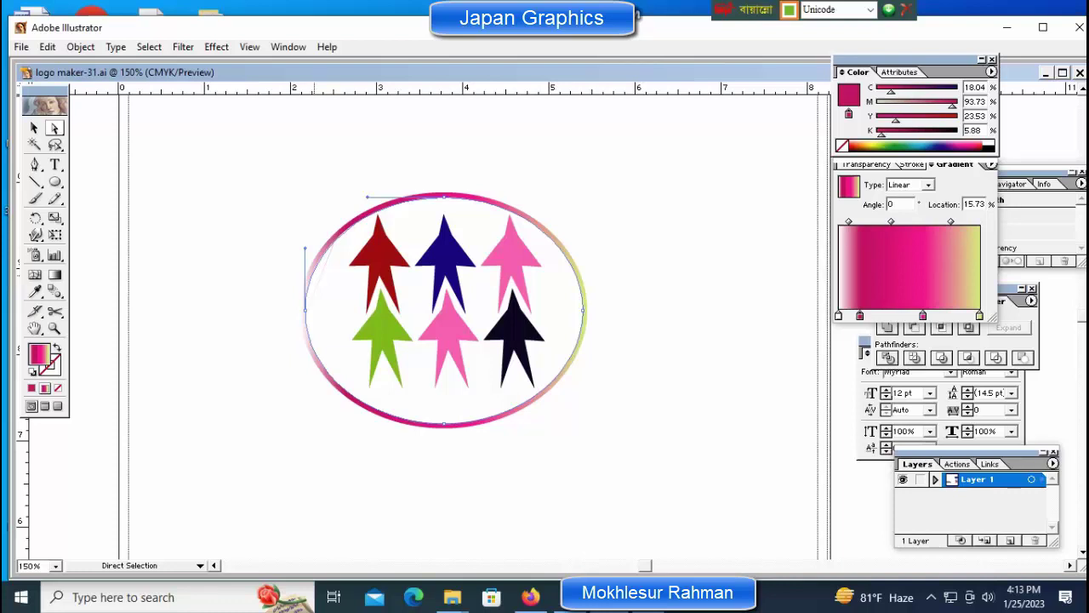
pyautogui.click(313, 267)
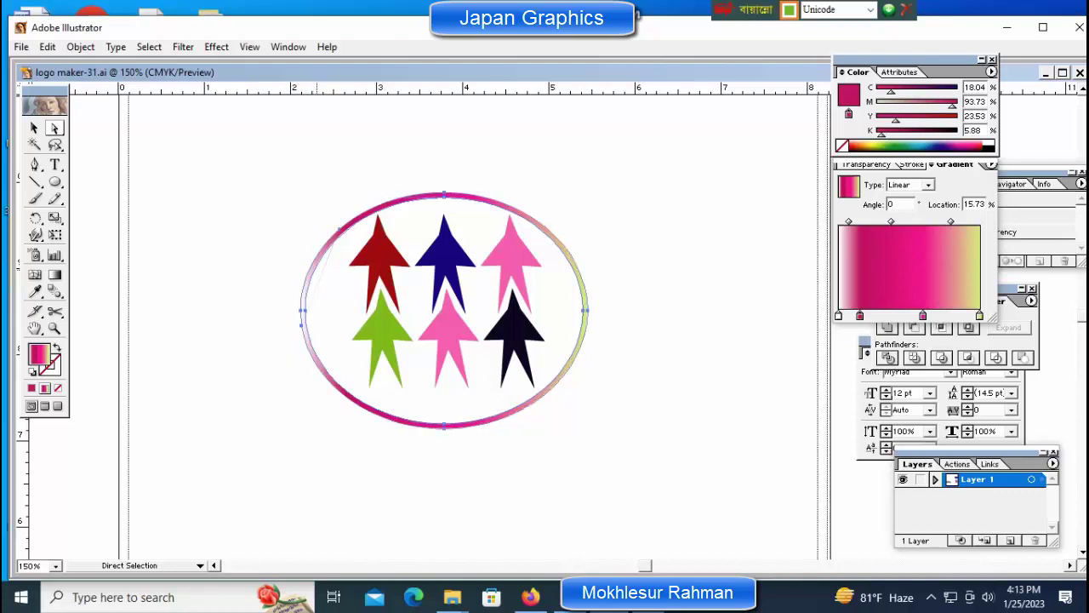
pyautogui.press('Delete')
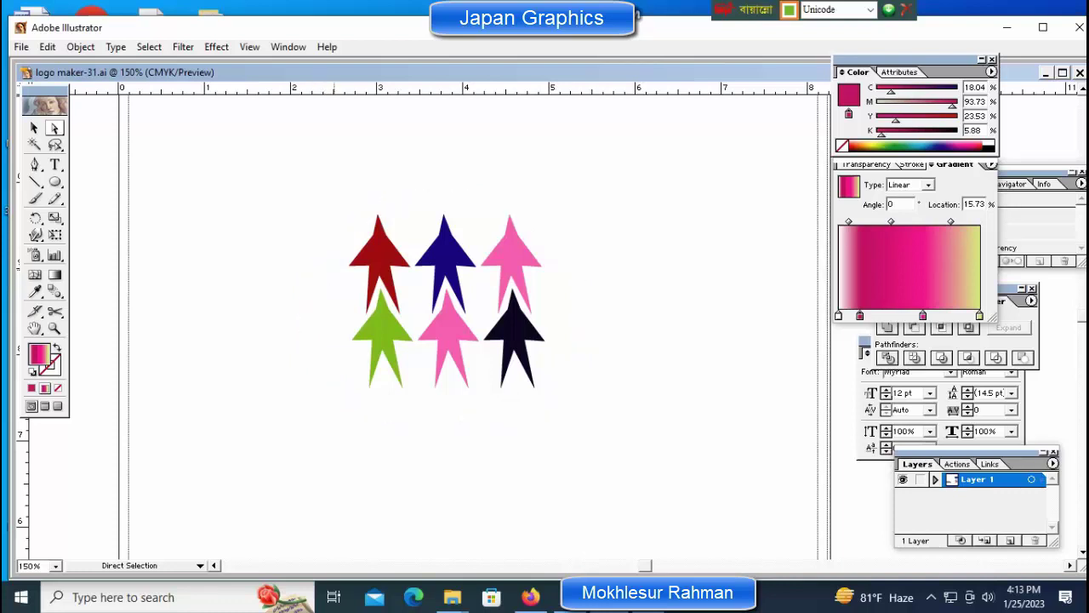
pyautogui.hotkey('ctrl', 'z')
pyautogui.hotkey('ctrl', 'shift', 'a')
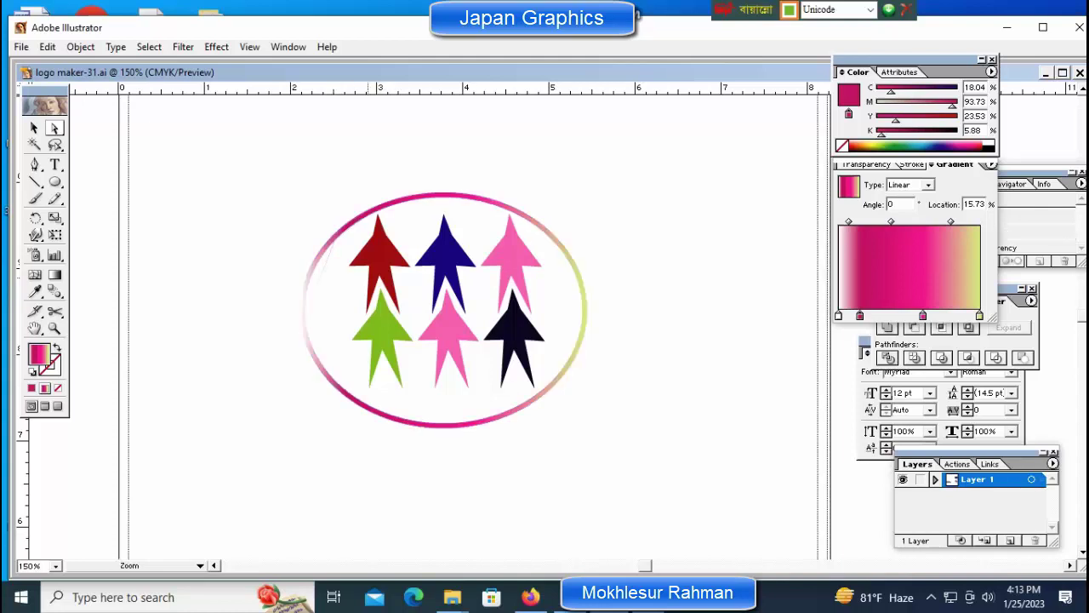
# Step: Cut the ring's outer edge at its upper-left anchor with the Scissors tool, delete the cut left outer segment, and deselect everything
pyautogui.keyDown('ctrl'); pyautogui.click(393, 269); pyautogui.keyUp('ctrl')
pyautogui.moveTo(421, 236); pyautogui.dragTo(477, 298)
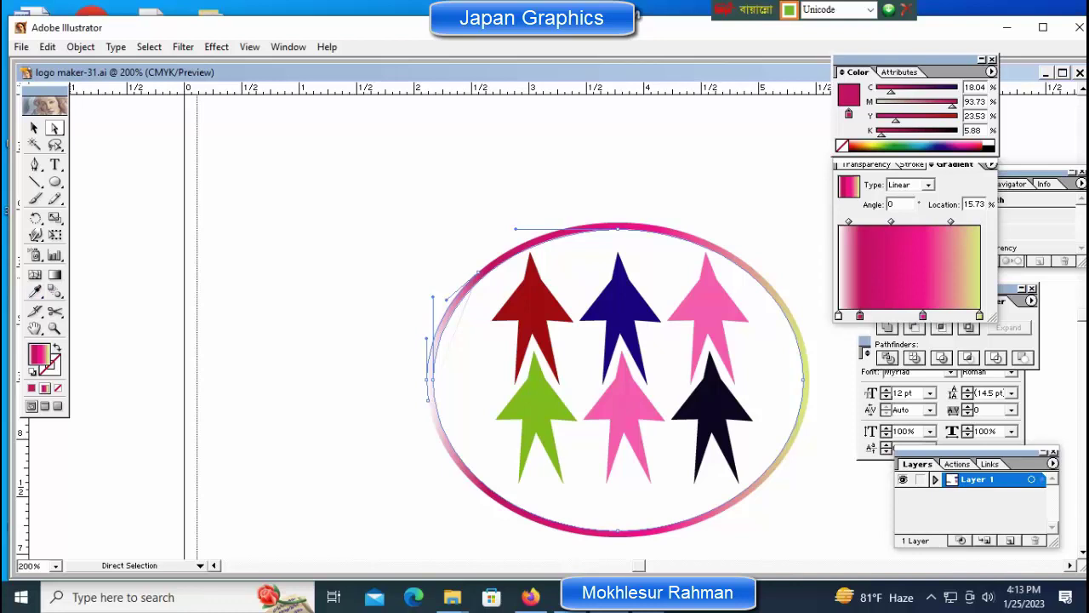
pyautogui.press('c')
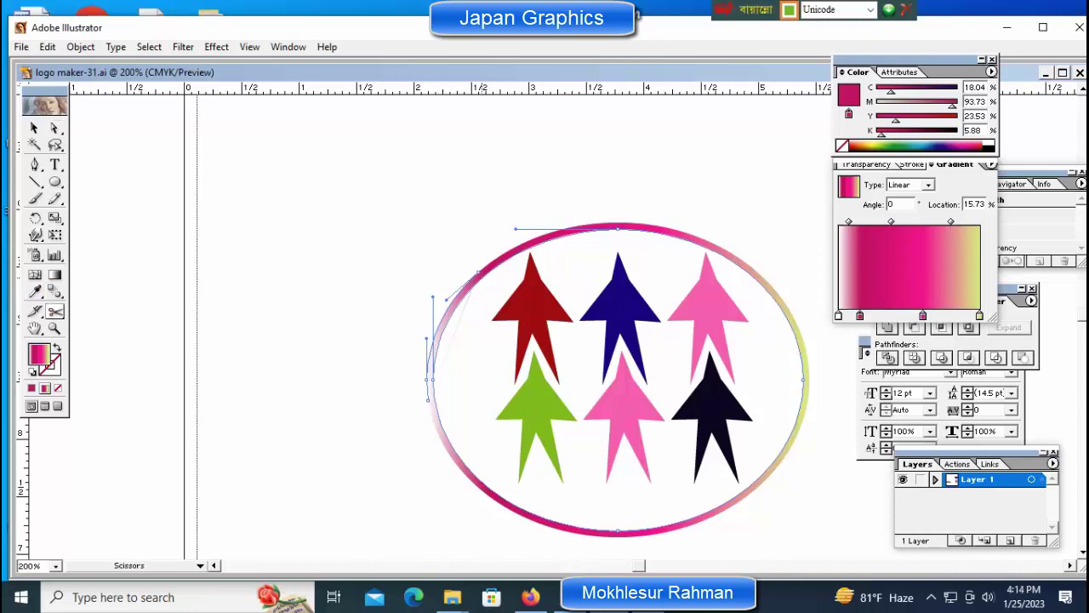
pyautogui.click(480, 273)
pyautogui.press('Return')
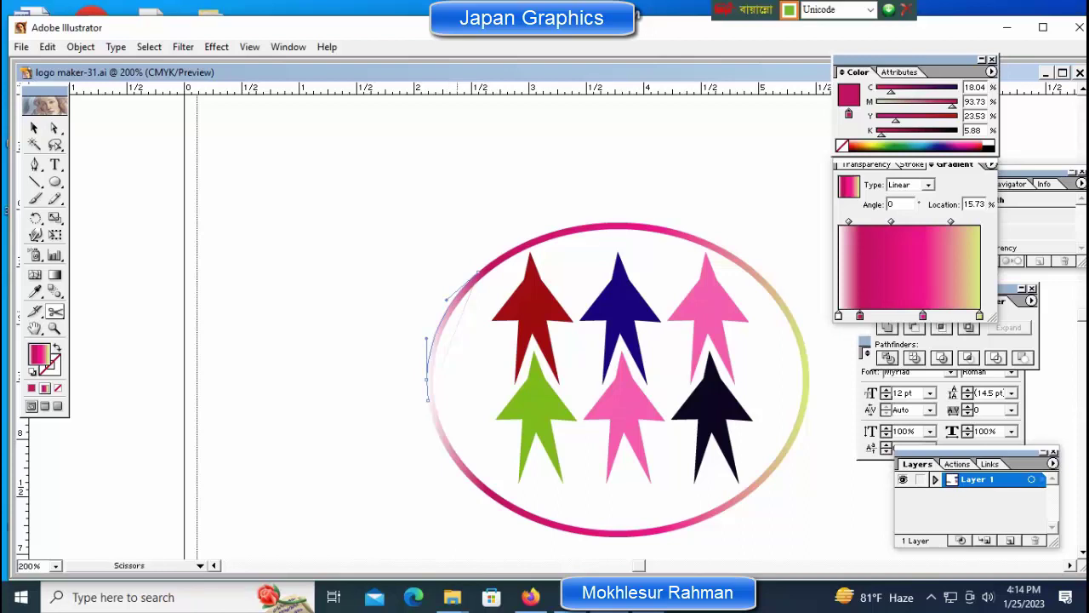
pyautogui.press('Delete')
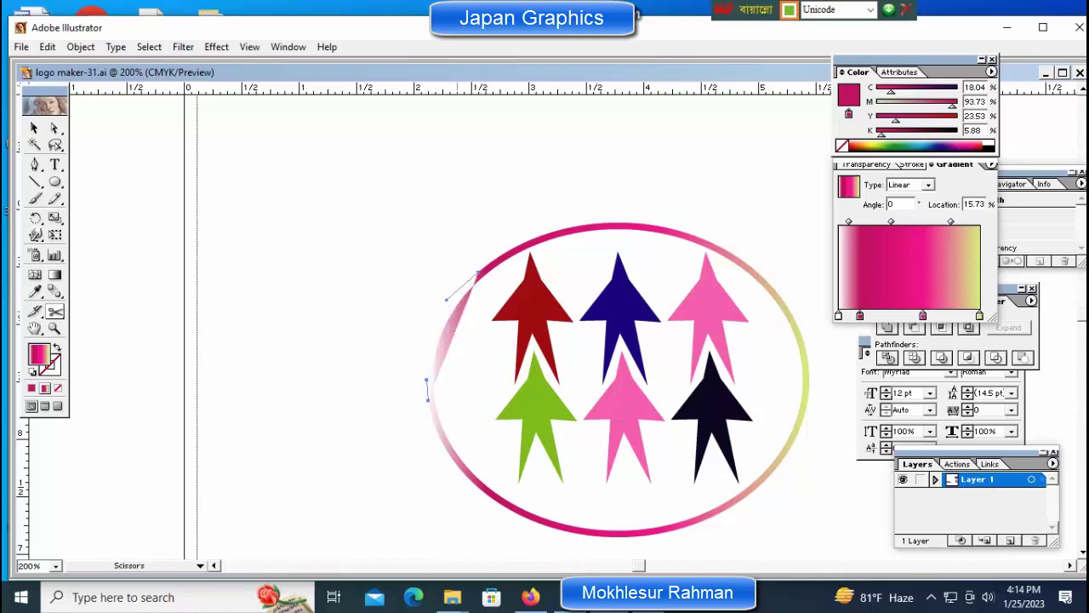
pyautogui.hotkey('ctrl', 'space')
pyautogui.keyDown('ctrl'); pyautogui.click(482, 316); pyautogui.keyUp('ctrl')
pyautogui.keyDown('ctrl'); pyautogui.click(558, 330); pyautogui.keyUp('ctrl')
pyautogui.moveTo(558, 330); pyautogui.dragTo(386, 308)
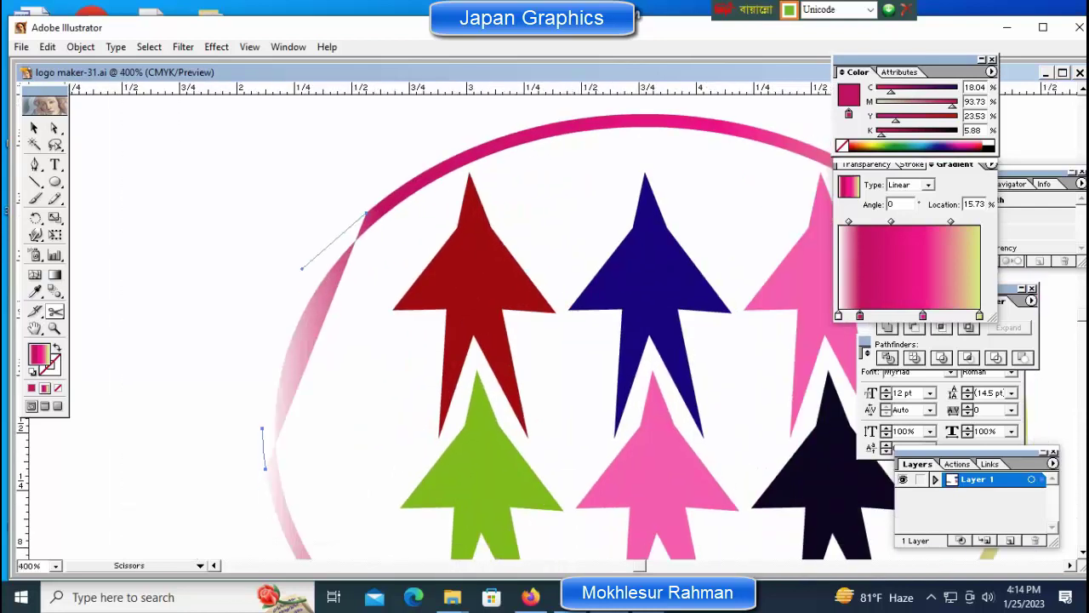
pyautogui.hotkey('ctrl', 'shift', 'a')
# Step: Place a horizontal guide across the ring level with its upper-left cut
pyautogui.hotkey('ctrl', '-')
pyautogui.hotkey('ctrl', '-')
pyautogui.hotkey('ctrl', '-')
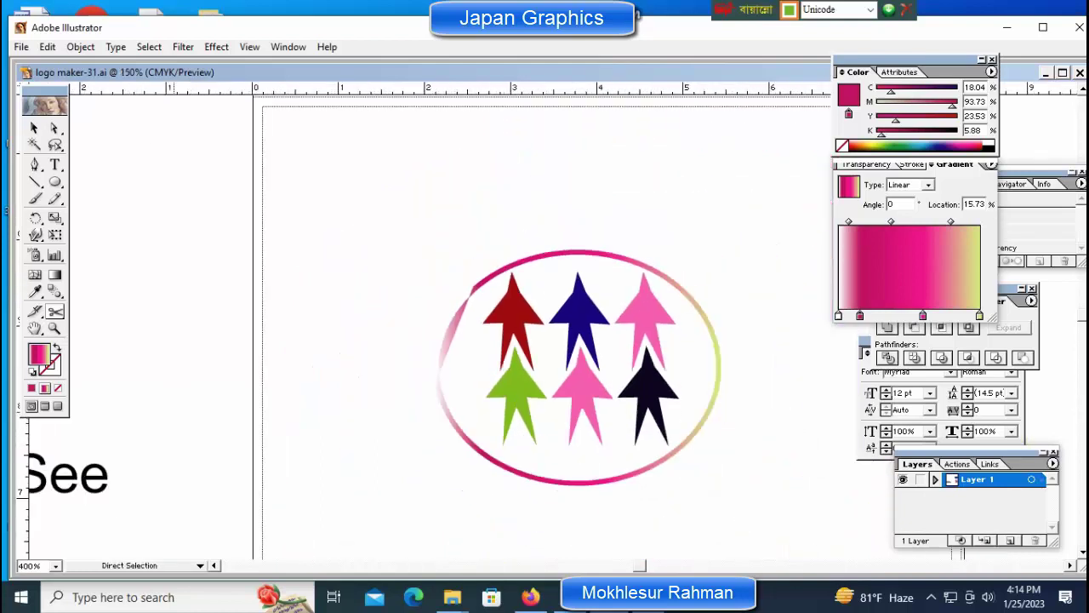
pyautogui.keyDown('ctrl'); pyautogui.click(731, 385); pyautogui.keyUp('ctrl')
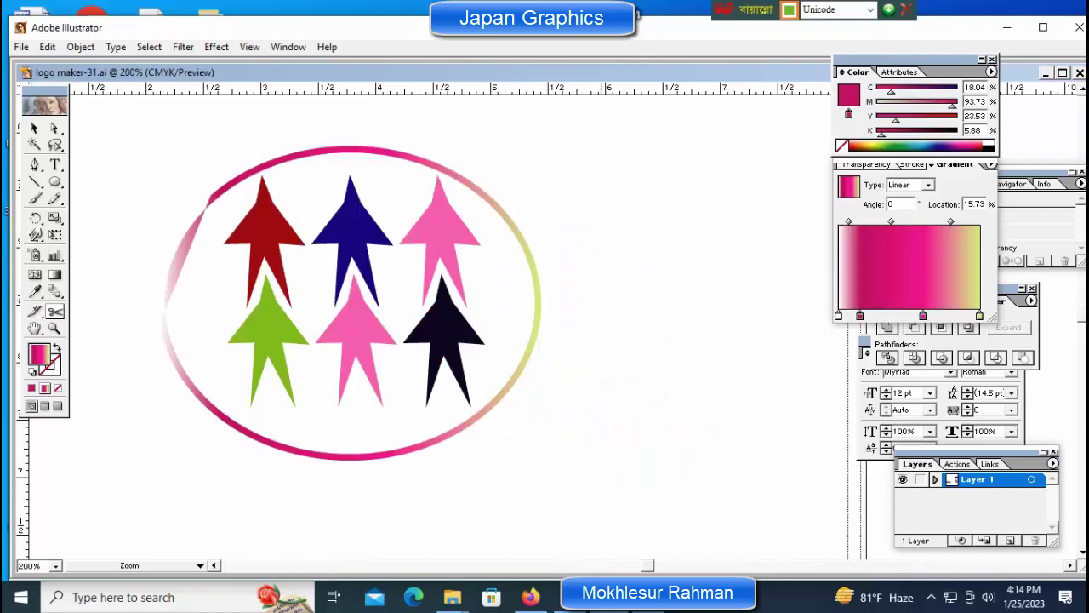
pyautogui.hotkey('ctrl', '+')
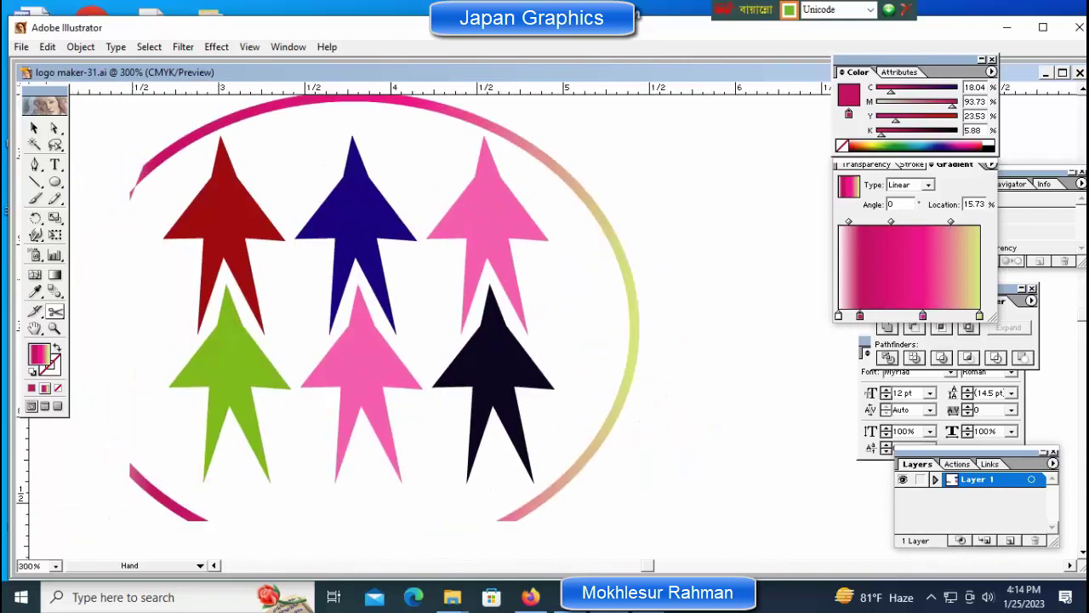
pyautogui.moveTo(665, 340); pyautogui.dragTo(664, 377)
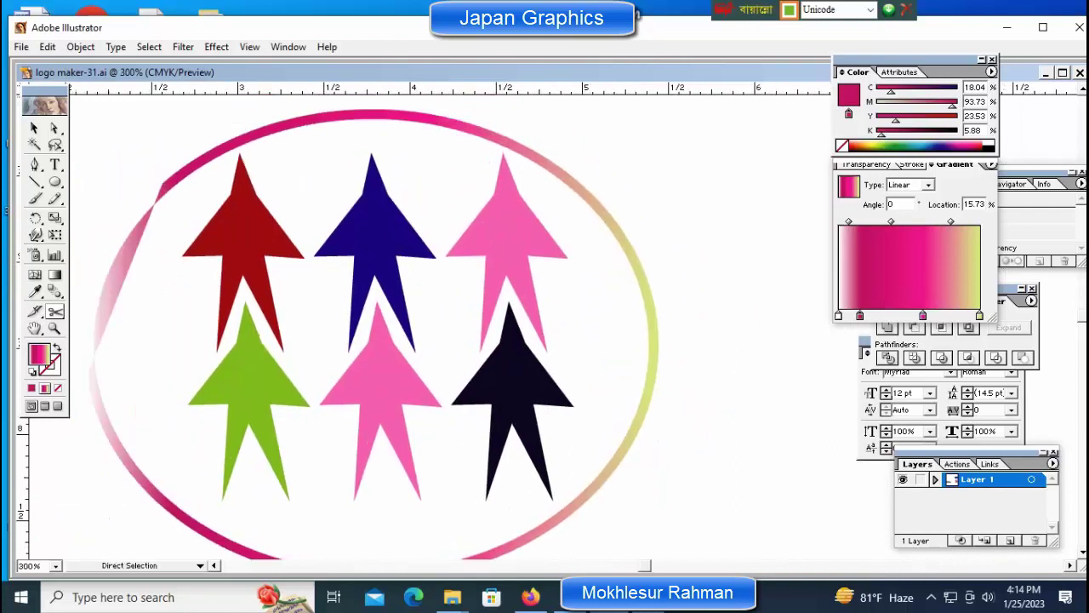
pyautogui.moveTo(665, 89); pyautogui.dragTo(679, 184)
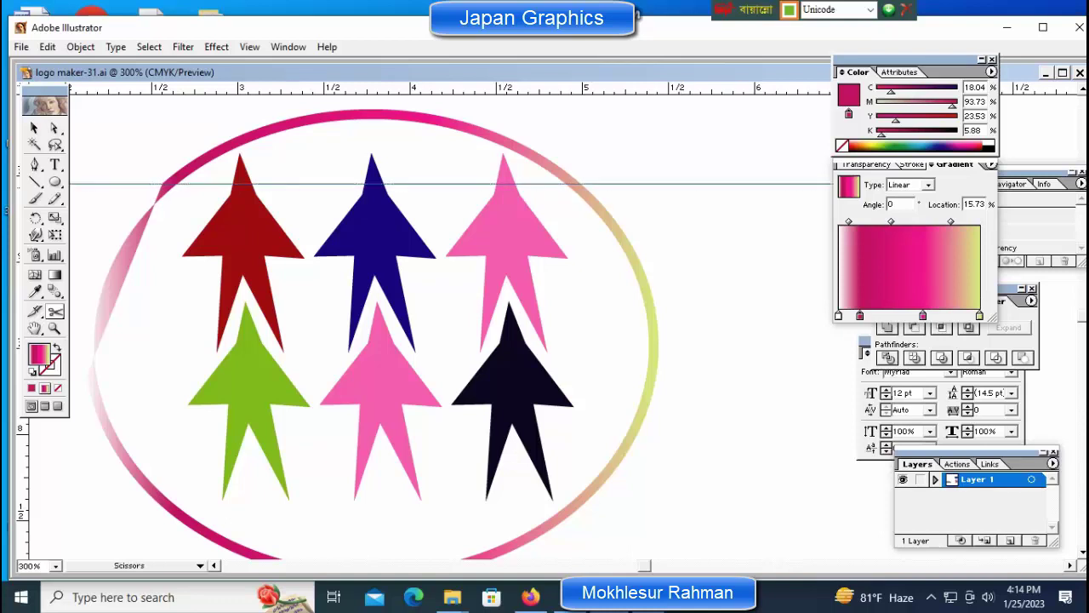
# Step: Try to cut the ring's outer edge with Scissors where the guide crosses its upper right, and undo the cut
pyautogui.click(55, 128)
pyautogui.moveTo(642, 161); pyautogui.dragTo(643, 213)
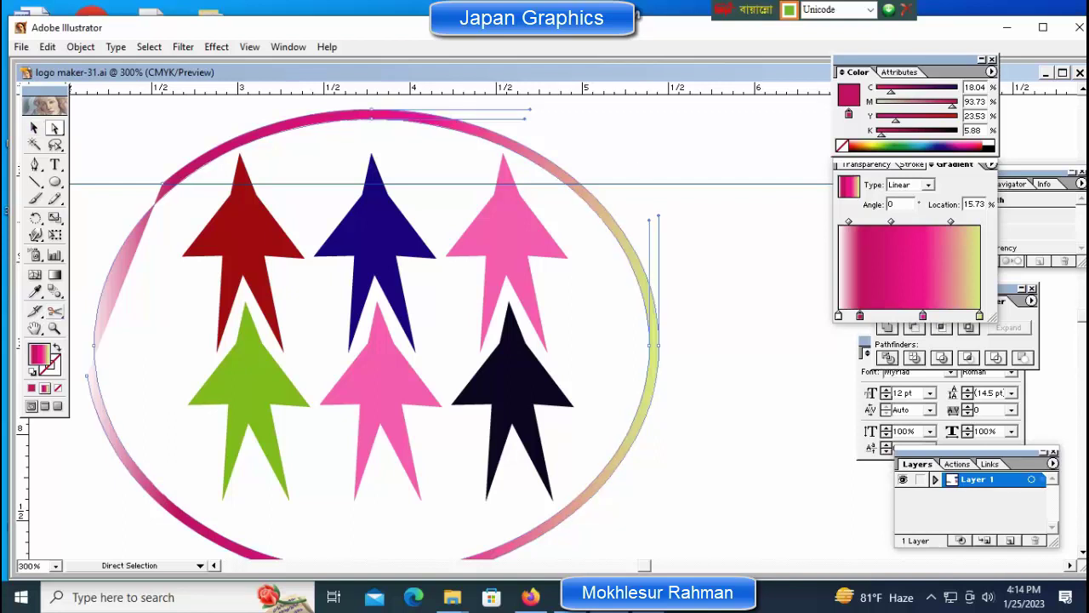
pyautogui.click(55, 310)
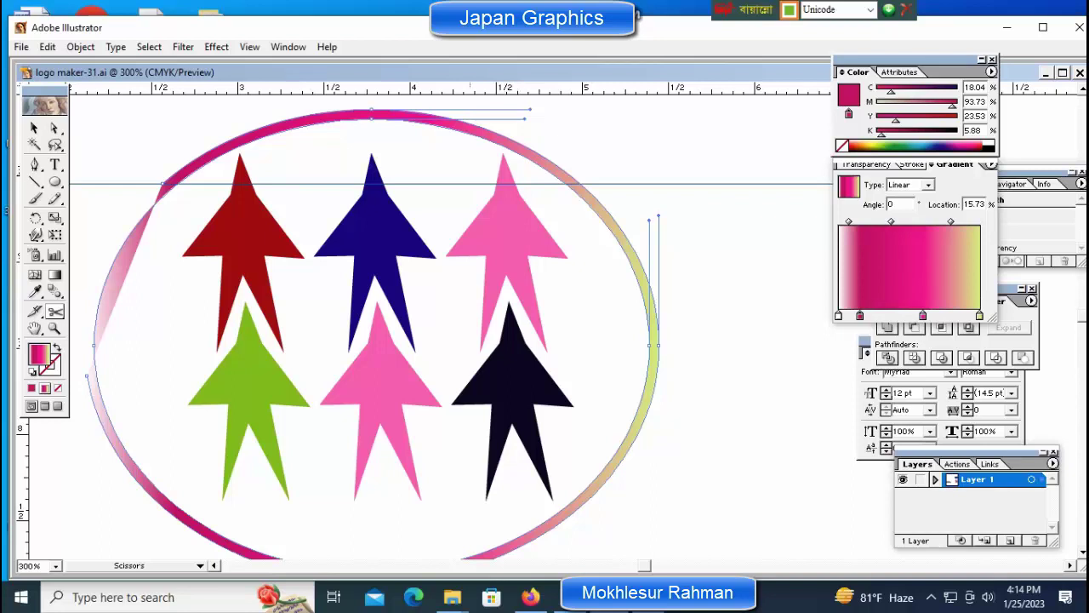
pyautogui.click(581, 183)
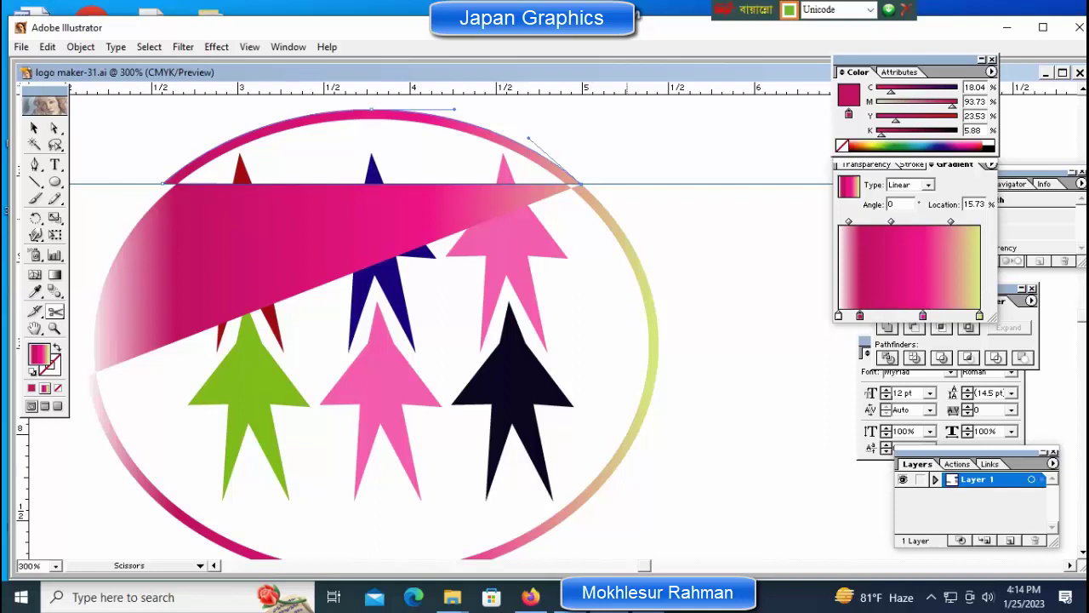
pyautogui.hotkey('ctrl', 'z')
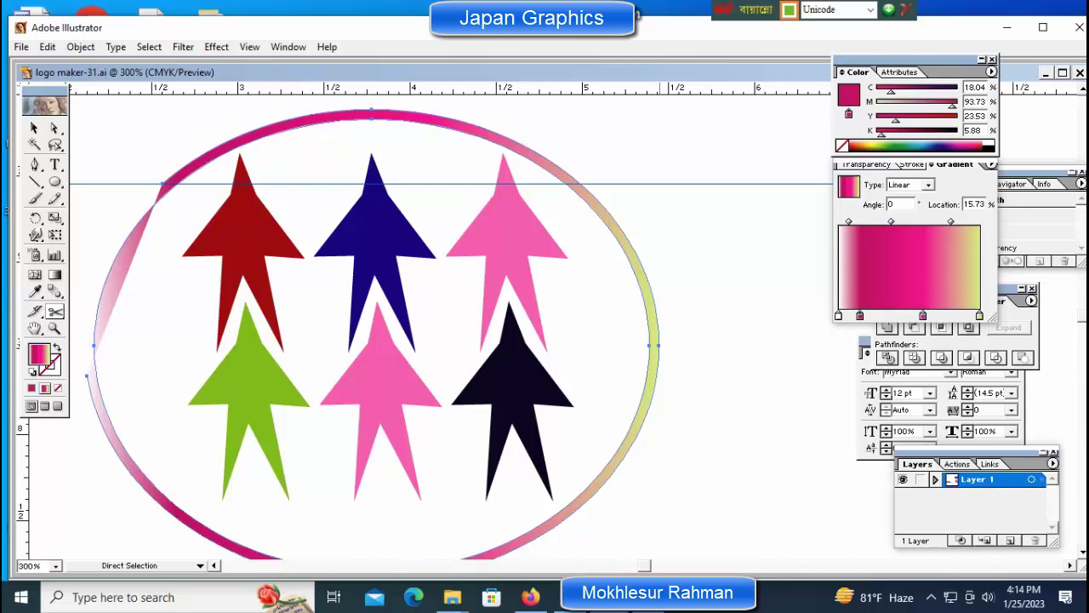
pyautogui.hotkey('ctrl', 'shift', 'a')
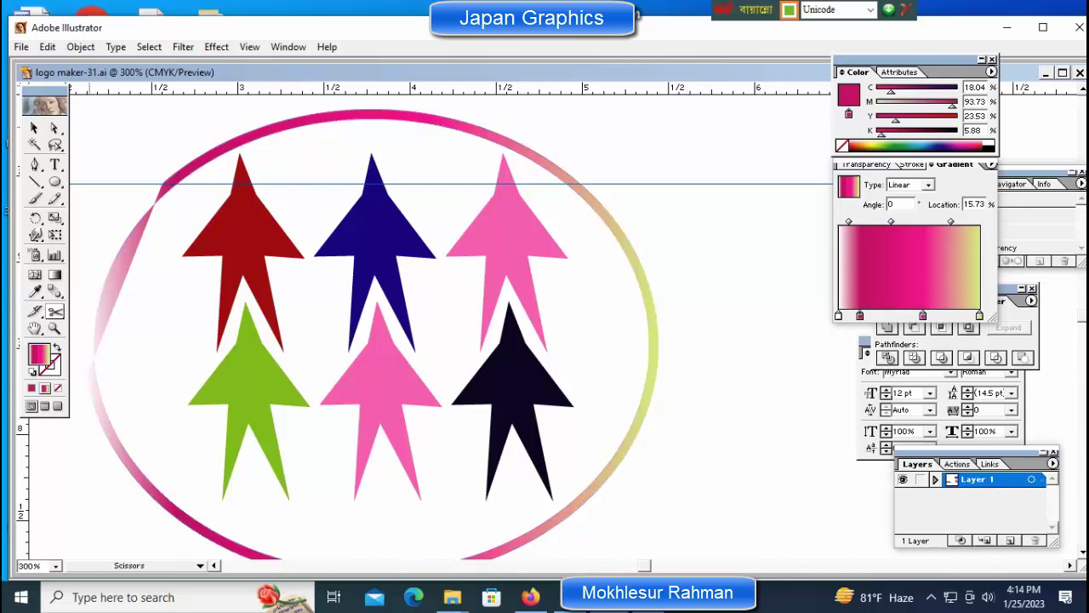
# Step: Try to cut the ring's outer path with Scissors at its rightmost anchor, then undo the cut and deselect the ring
pyautogui.press('a')
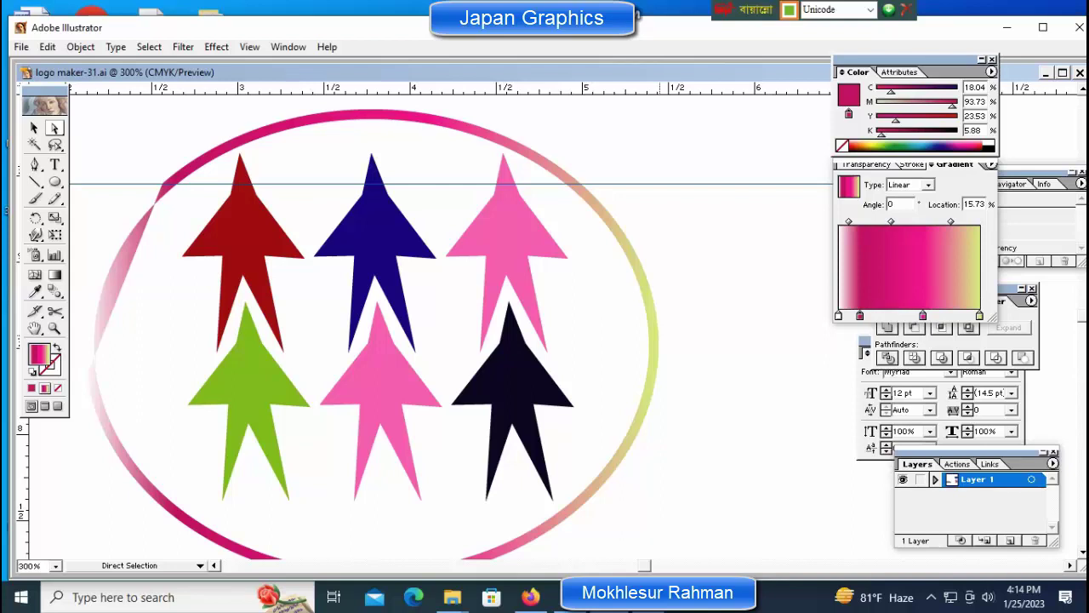
pyautogui.click(657, 326)
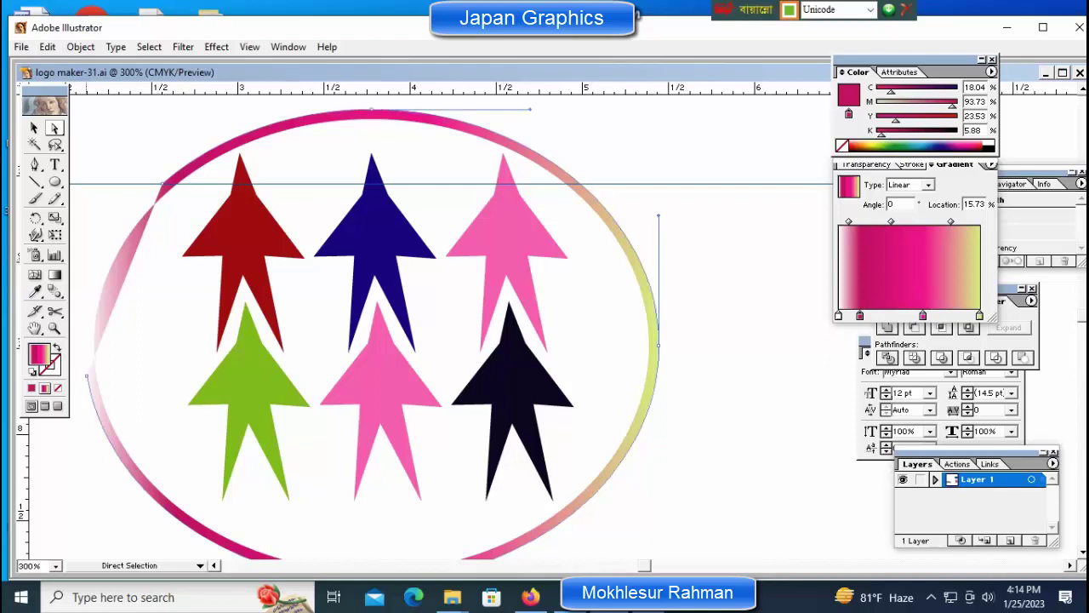
pyautogui.press('c')
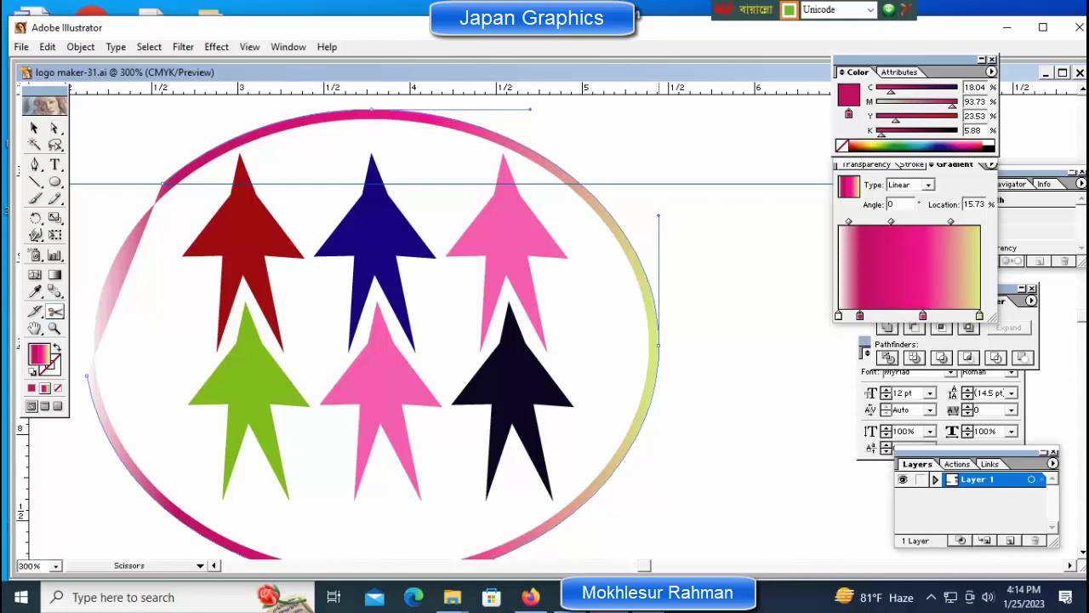
pyautogui.click(657, 345)
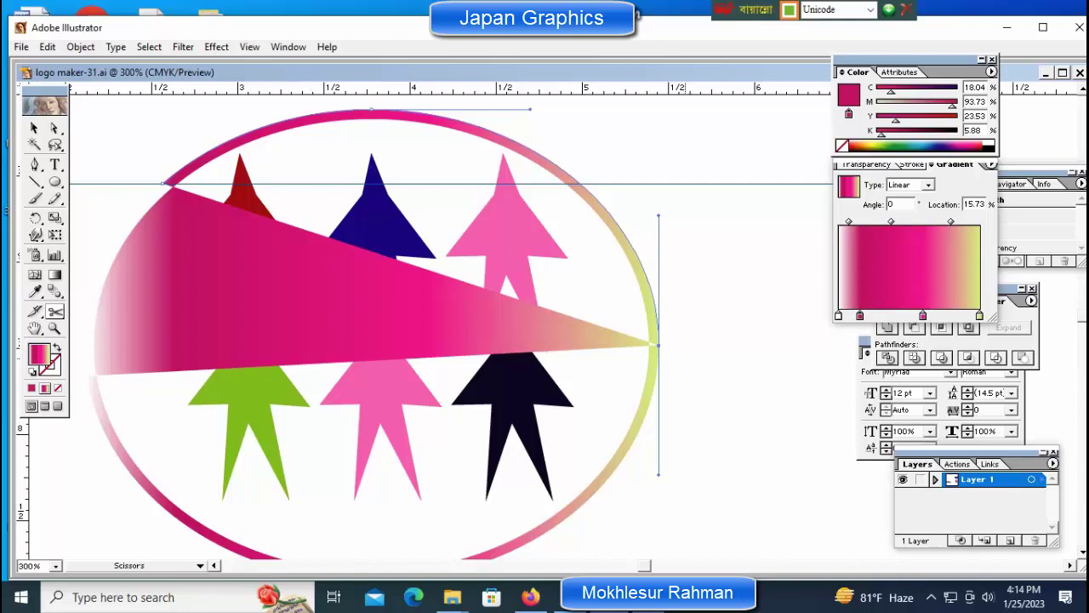
pyautogui.hotkey('ctrl', 'z')
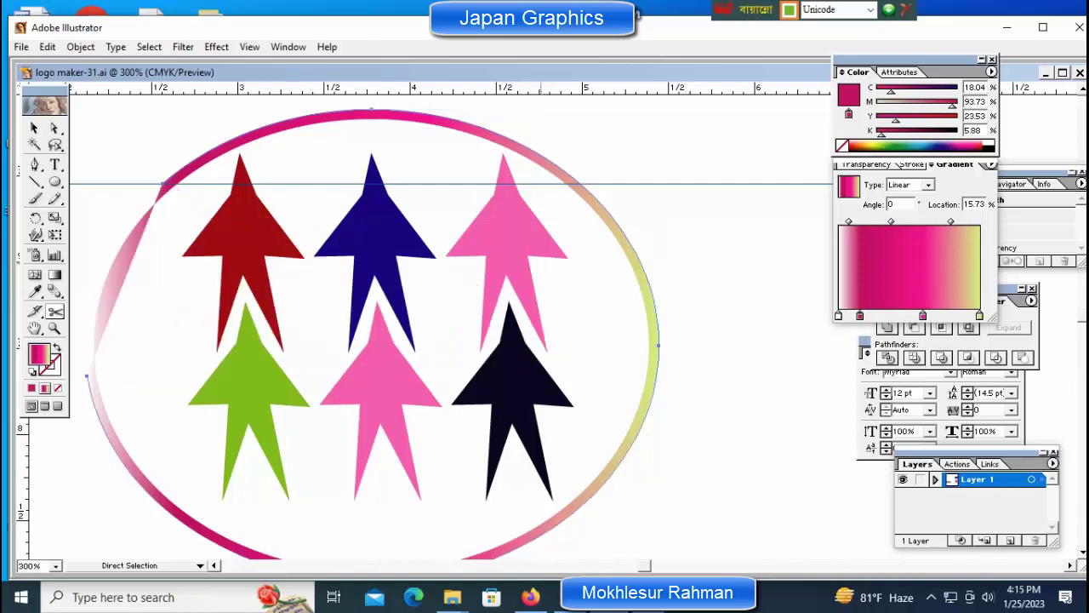
pyautogui.hotkey('ctrl', 'shift', 'a')
# Step: Select the horizontal guide crossing the ring and delete it
pyautogui.hotkey('ctrl', '-')
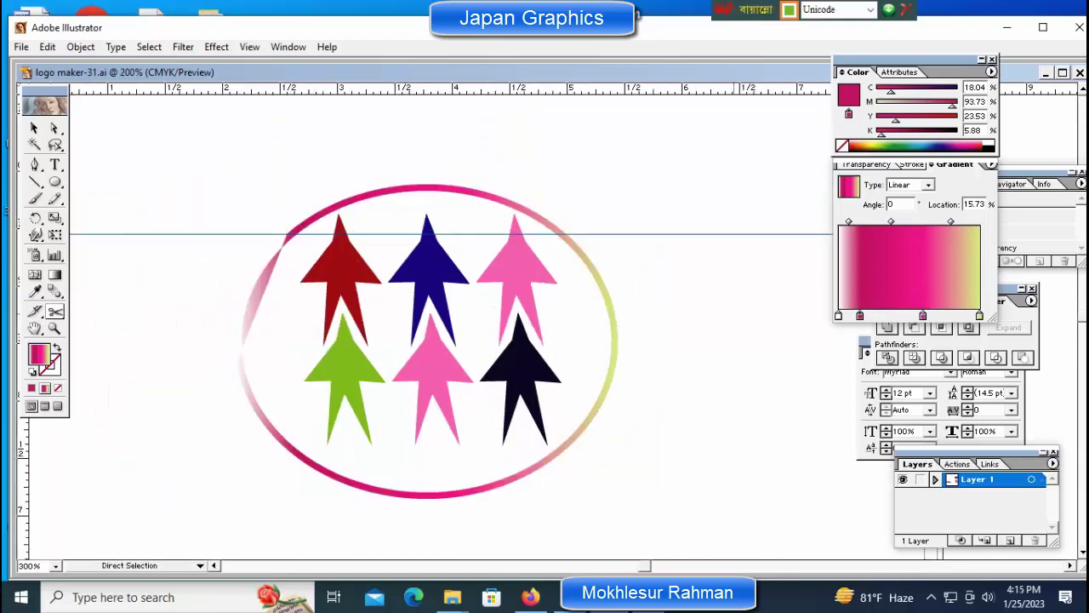
pyautogui.hotkey('ctrl', '-')
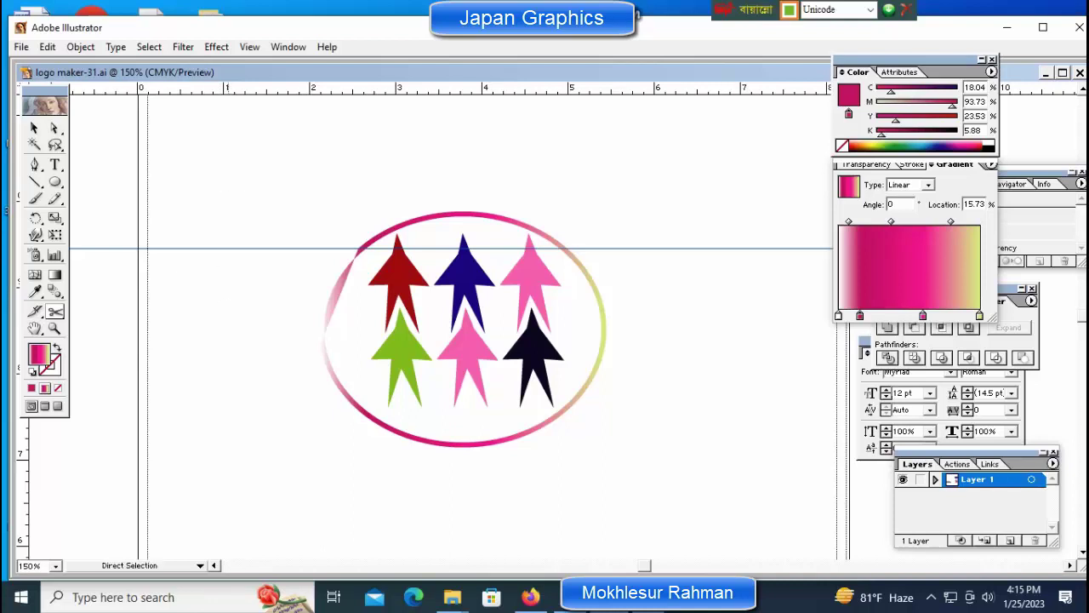
pyautogui.rightClick(229, 260)
pyautogui.click(271, 388)
pyautogui.moveTo(199, 194); pyautogui.dragTo(232, 277)
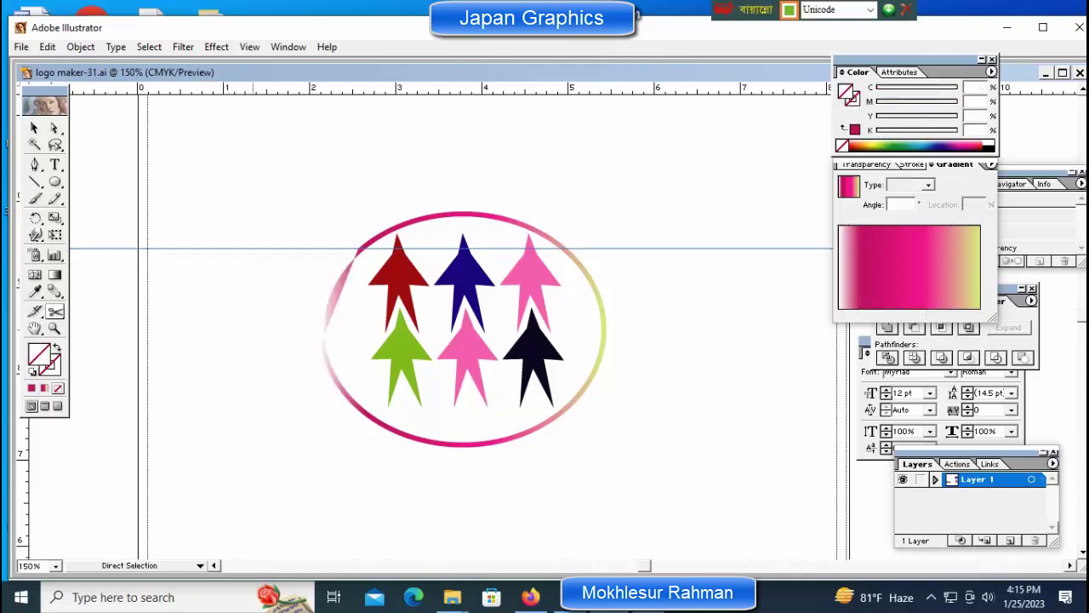
pyautogui.press('Delete')
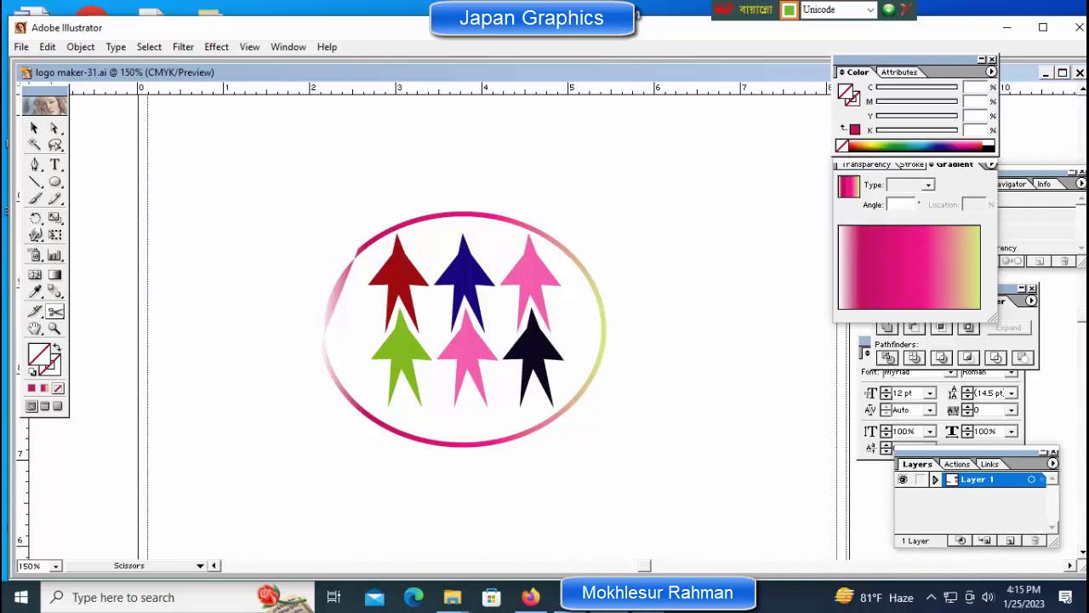
# Step: Examine the oval ring and the star rows inside it both close up and on the whole page
pyautogui.press('z')
pyautogui.click(556, 289)
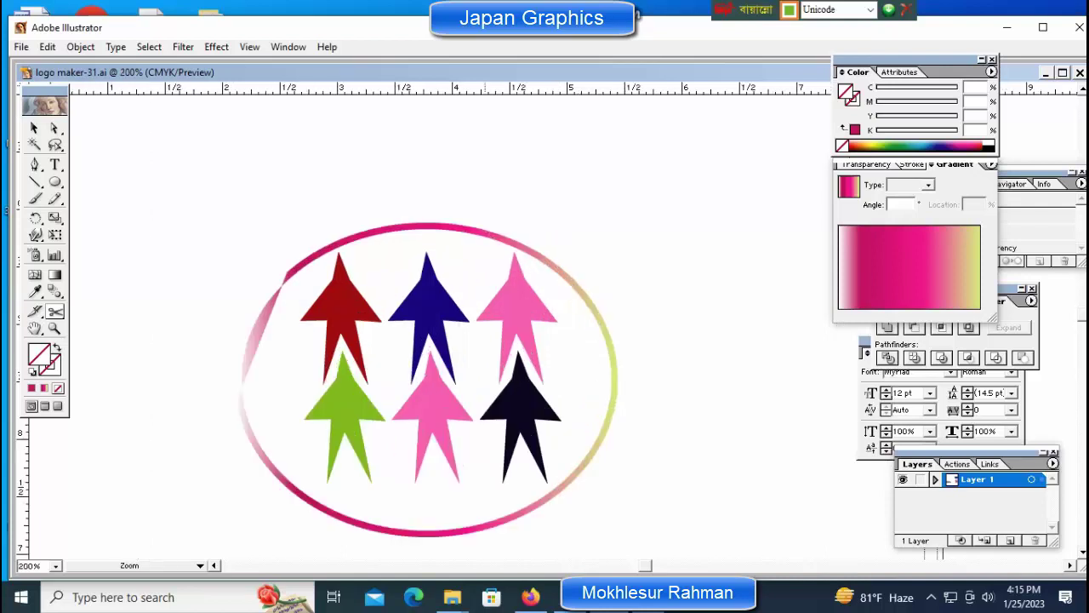
pyautogui.press('c')
pyautogui.press('a')
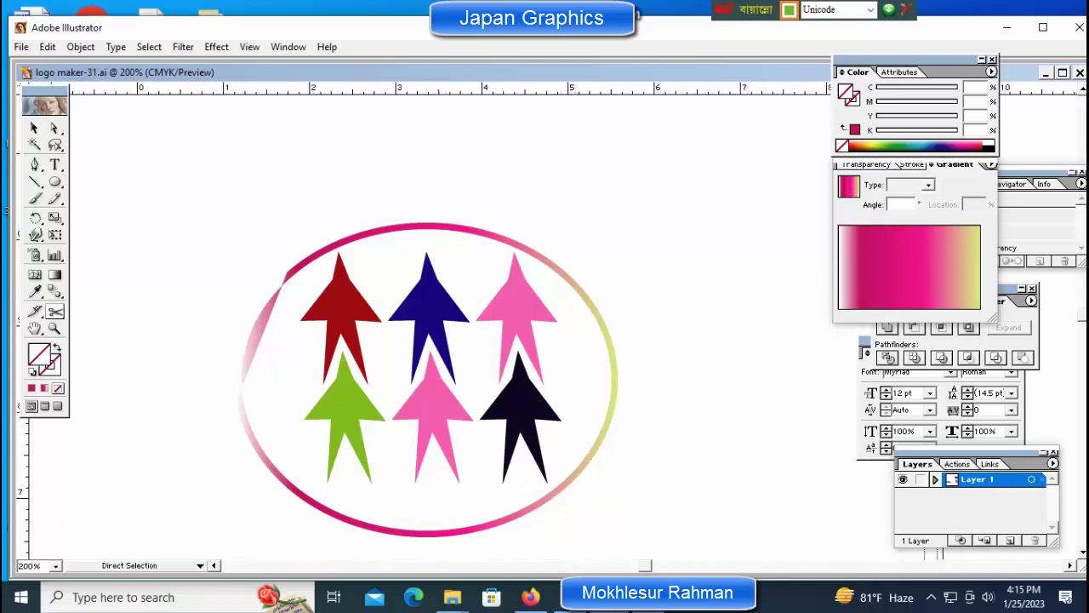
pyautogui.hotkey('ctrl', '0')
pyautogui.press('z')
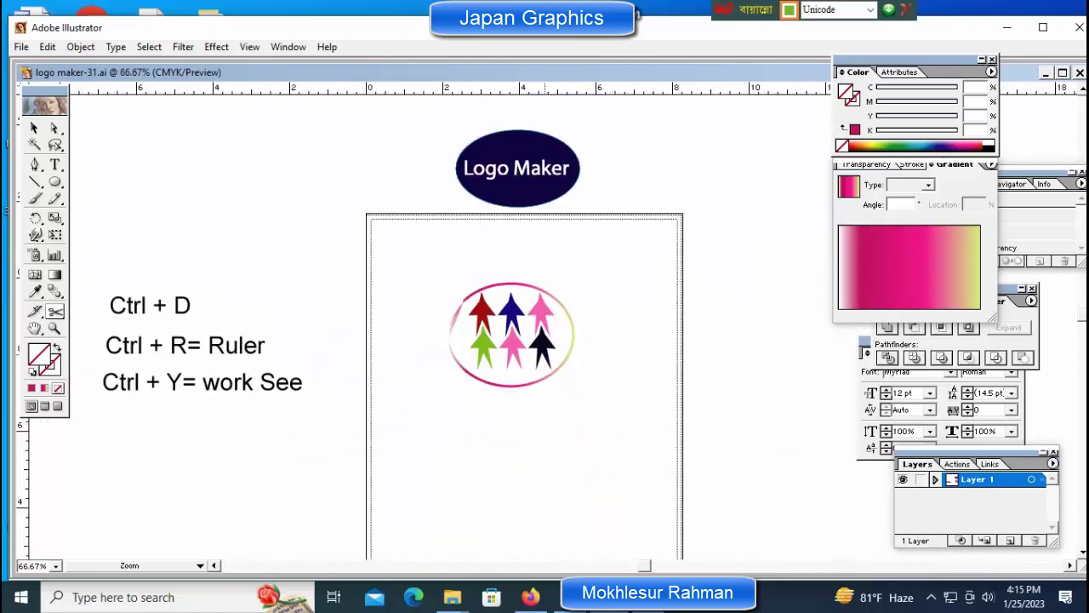
pyautogui.click(546, 353)
pyautogui.click(546, 323)
pyautogui.moveTo(572, 332); pyautogui.dragTo(438, 312)
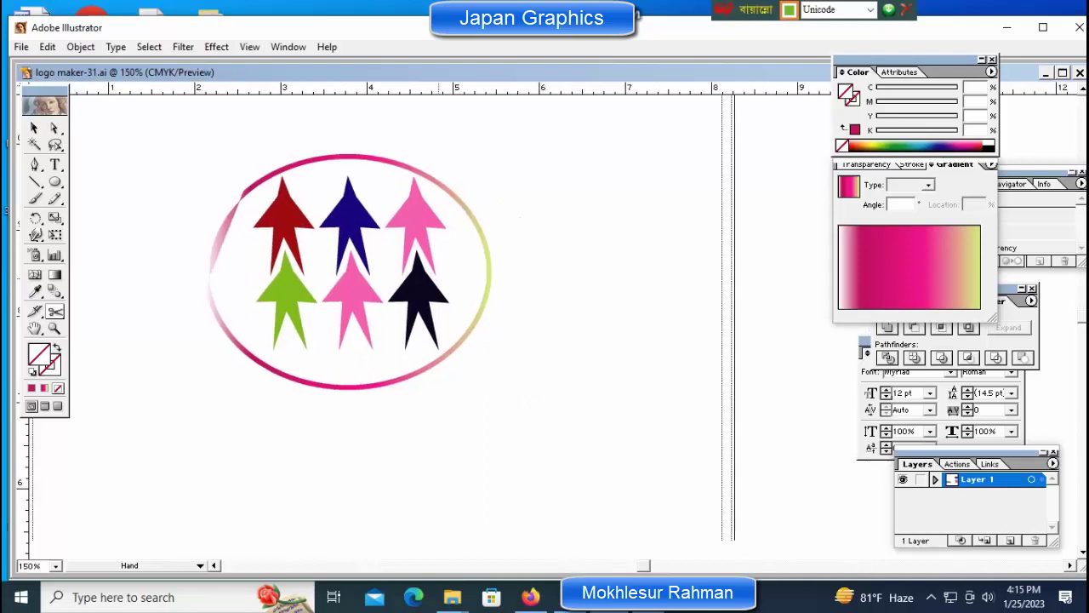
# Step: Start a text line below the ring and switch the keyboard input from Unicode to English
pyautogui.press('c')
pyautogui.press('t')
pyautogui.click(245, 444)
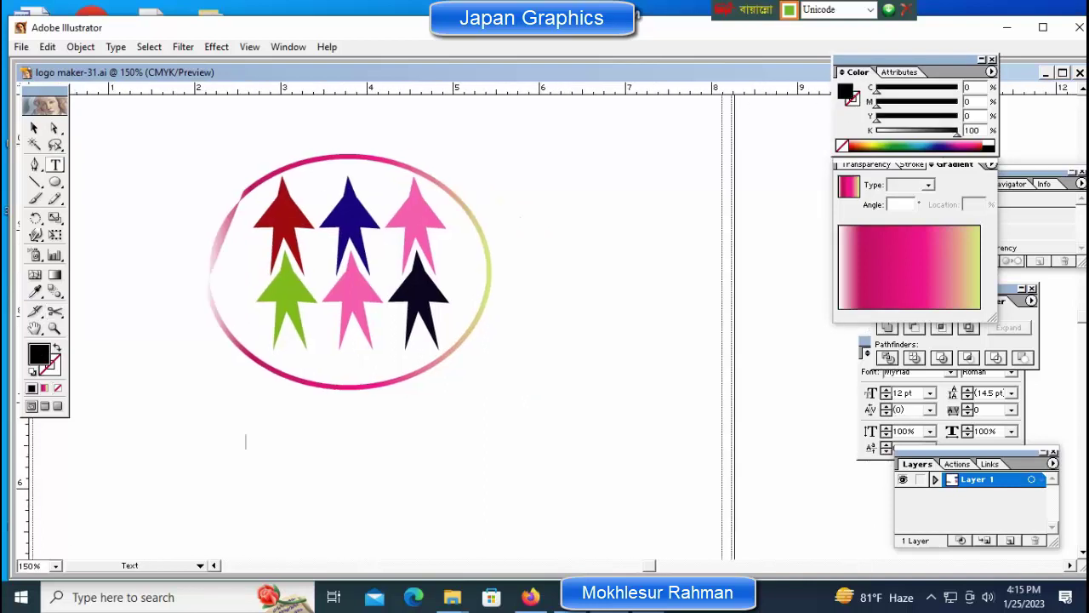
pyautogui.write('???')
pyautogui.press('BackSpace')
pyautogui.press('BackSpace')
pyautogui.press('BackSpace')
pyautogui.click(868, 9)
pyautogui.click(817, 26)
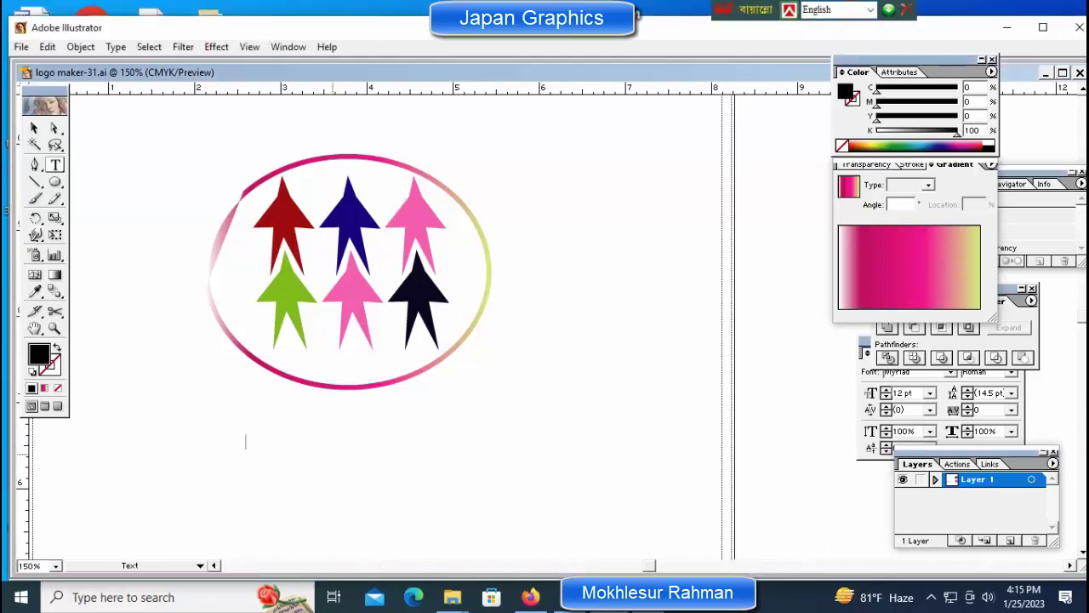
# Step: Enter "Logo-" as the text and move it slightly closer beneath the ring
pyautogui.write('Logo-')
pyautogui.keyDown('ctrl'); pyautogui.click(249, 439); pyautogui.keyUp('ctrl')
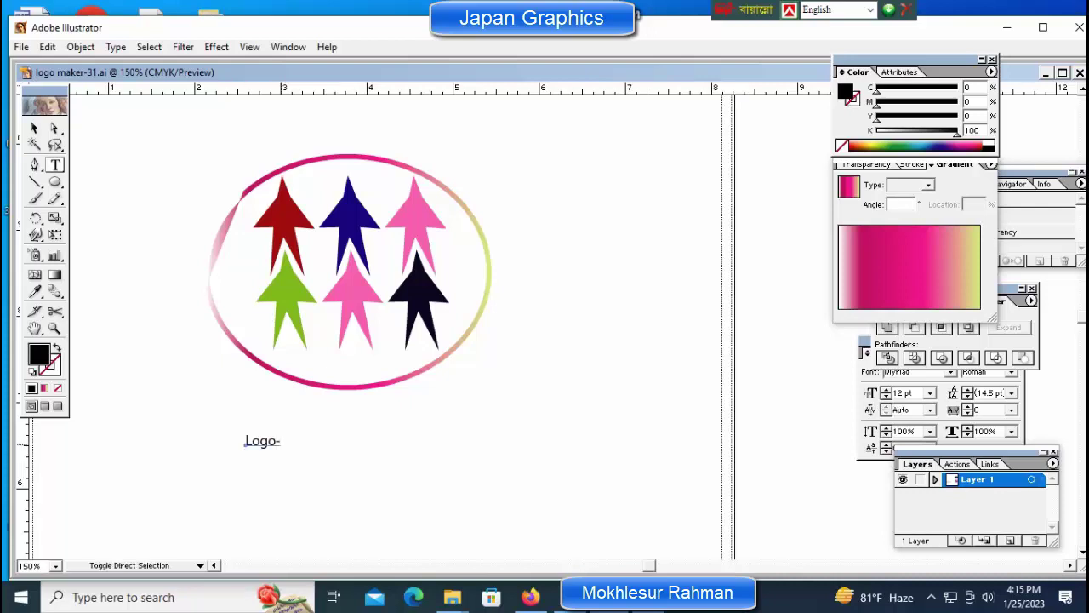
pyautogui.moveTo(248, 441)
pyautogui.mouseDown()
pyautogui.moveTo(284, 441)
pyautogui.moveTo(284, 417)
pyautogui.moveTo(284, 427)
pyautogui.moveTo(259, 427)
pyautogui.mouseUp()
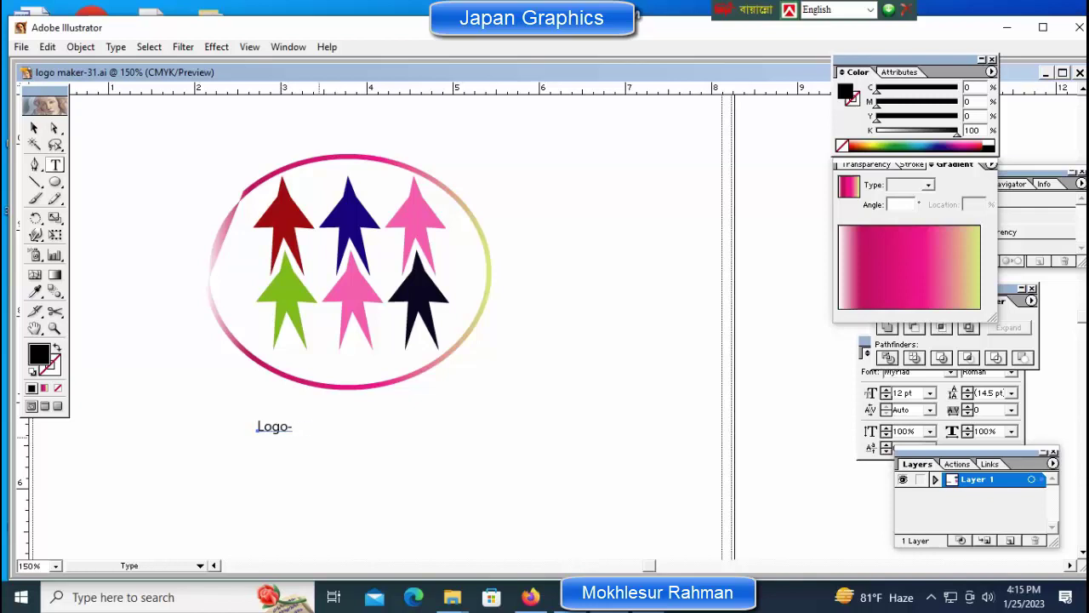
# Step: Add a separate text "One Man Army" right after "Logo-" below the ring
pyautogui.click(297, 425)
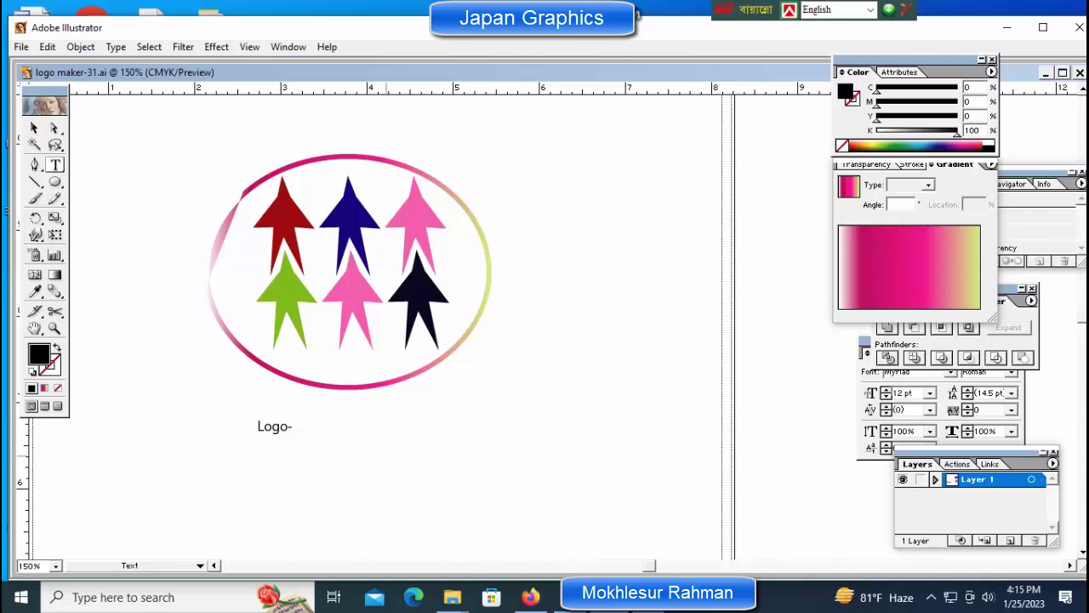
pyautogui.write('one man Ar')
pyautogui.press('BackSpace')
pyautogui.press('BackSpace')
pyautogui.press('BackSpace')
pyautogui.press('BackSpace')
pyautogui.press('BackSpace')
pyautogui.press('BackSpace')
pyautogui.press('BackSpace')
pyautogui.press('BackSpace')
pyautogui.press('BackSpace')
pyautogui.press('BackSpace')
pyautogui.press('BackSpace')
pyautogui.write('One Man Armyu')
pyautogui.press('BackSpace')
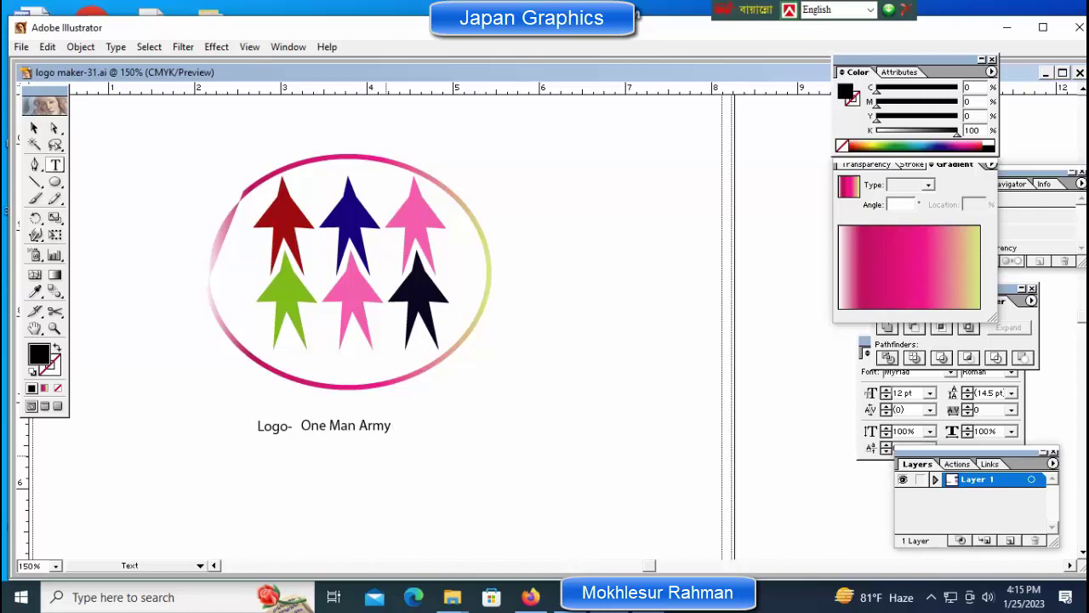
# Step: Nudge "Logo-" slightly closer to "One Man Army" and select both texts
pyautogui.moveTo(273, 431); pyautogui.dragTo(275, 430)
pyautogui.keyDown('ctrl'); pyautogui.click(332, 430); pyautogui.keyUp('ctrl')
pyautogui.keyDown('ctrl'); pyautogui.click(259, 428); pyautogui.keyUp('ctrl')
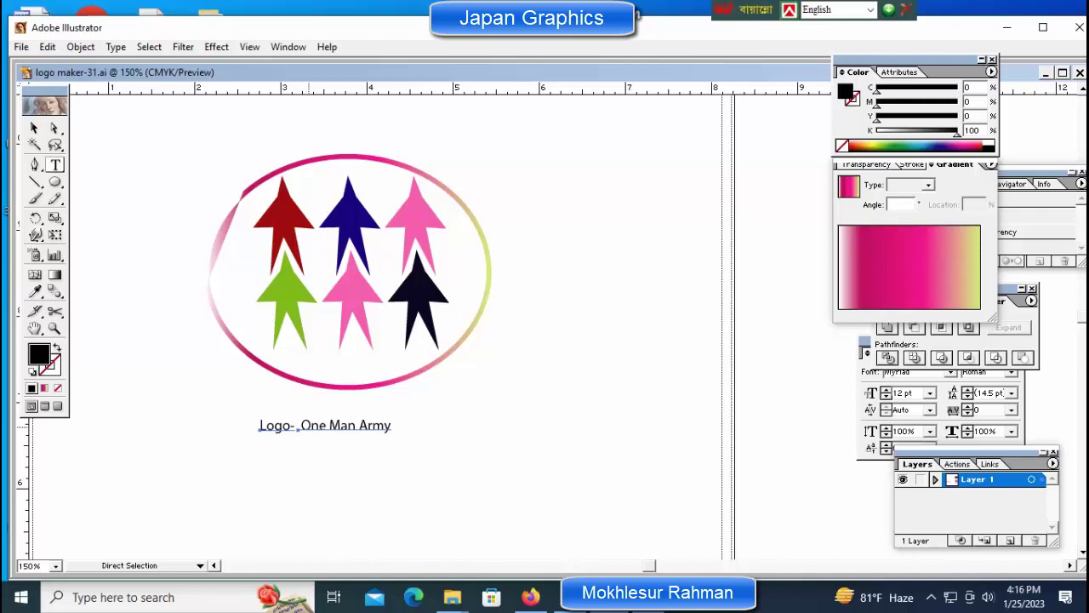
# Step: Move the selected "Logo-" and "One Man Army" texts together to the right and up, just beneath the oval ring
pyautogui.press('ctrl')
pyautogui.hotkey('shift', 'Right')
pyautogui.hotkey('shift', 'Right')
pyautogui.hotkey('shift', 'Right')
pyautogui.hotkey('shift', 'Right')
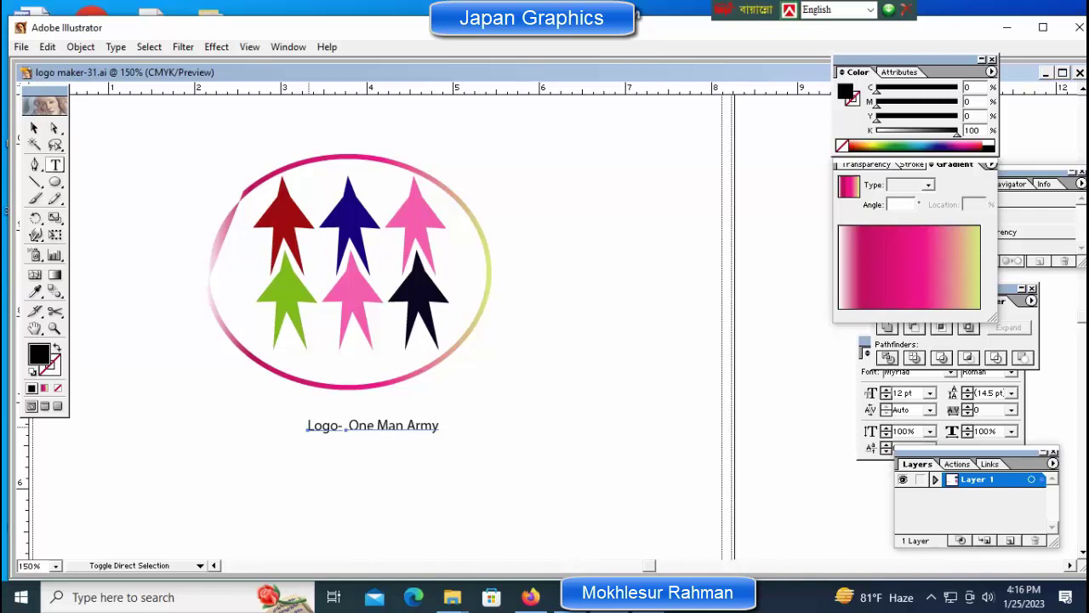
pyautogui.hotkey('shift', 'Up')
pyautogui.hotkey('shift', 'Up')
pyautogui.press('Down')
pyautogui.press('Down')
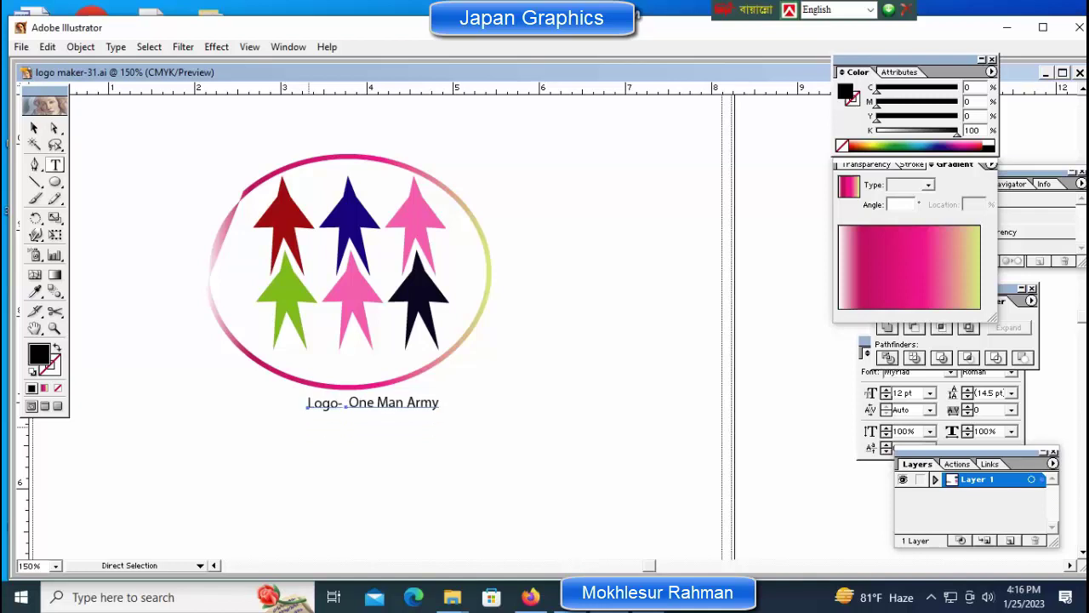
# Step: Lower both caption texts together to leave a clear gap below the oval ring
pyautogui.press('Down')
pyautogui.press('Down')
pyautogui.press('Down')
pyautogui.press('Down')
pyautogui.press('Down')
pyautogui.press('Down')
pyautogui.press('Down')
pyautogui.press('Down')
pyautogui.press('Down')
pyautogui.press('Down')
pyautogui.press('Down')
pyautogui.press('Down')
pyautogui.press('Down')
pyautogui.press('Down')
pyautogui.press('Down')
pyautogui.press('Down')
pyautogui.press('Down')
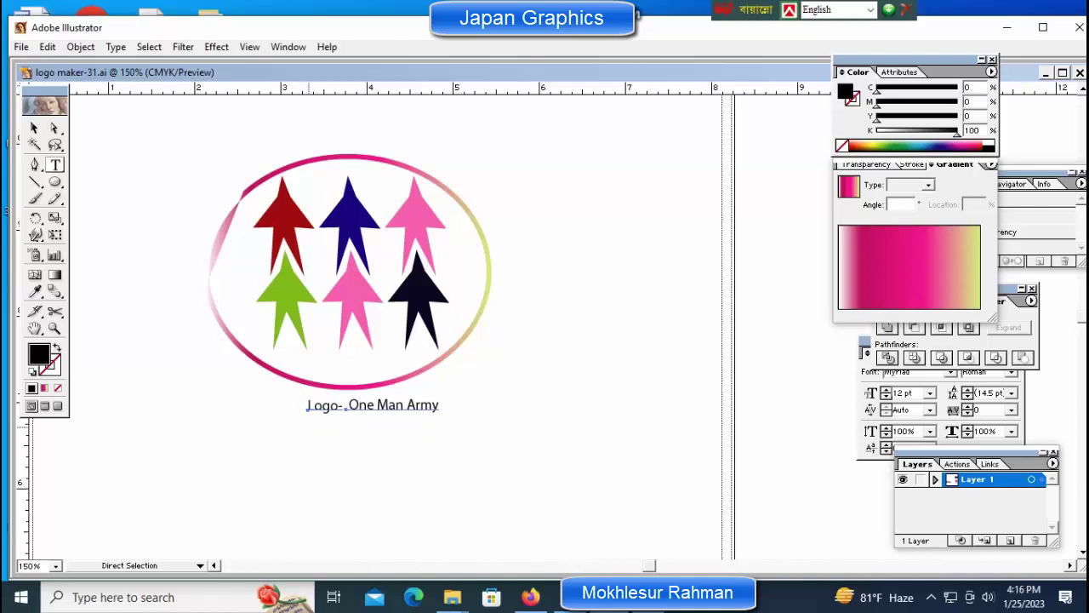
# Step: Shift the two-part caption left to centre it under the ring with a slightly smaller gap, and deselect it
pyautogui.press('Left')
pyautogui.press('Left')
pyautogui.press('Left')
pyautogui.press('Left')
pyautogui.press('Left')
pyautogui.press('Left')
pyautogui.press('Left')
pyautogui.press('Left')
pyautogui.press('Left')
pyautogui.press('Left')
pyautogui.press('Left')
pyautogui.press('Left')
pyautogui.press('Left')
pyautogui.press('Left')
pyautogui.press('Left')
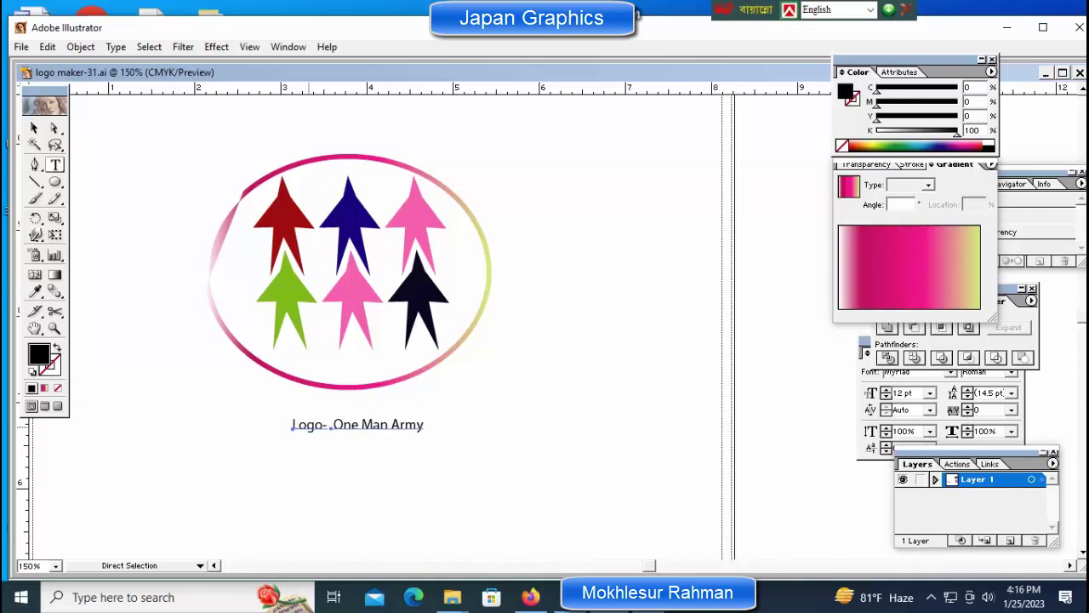
pyautogui.press('Up')
pyautogui.press('Up')
pyautogui.press('Up')
pyautogui.press('Up')
pyautogui.press('Up')
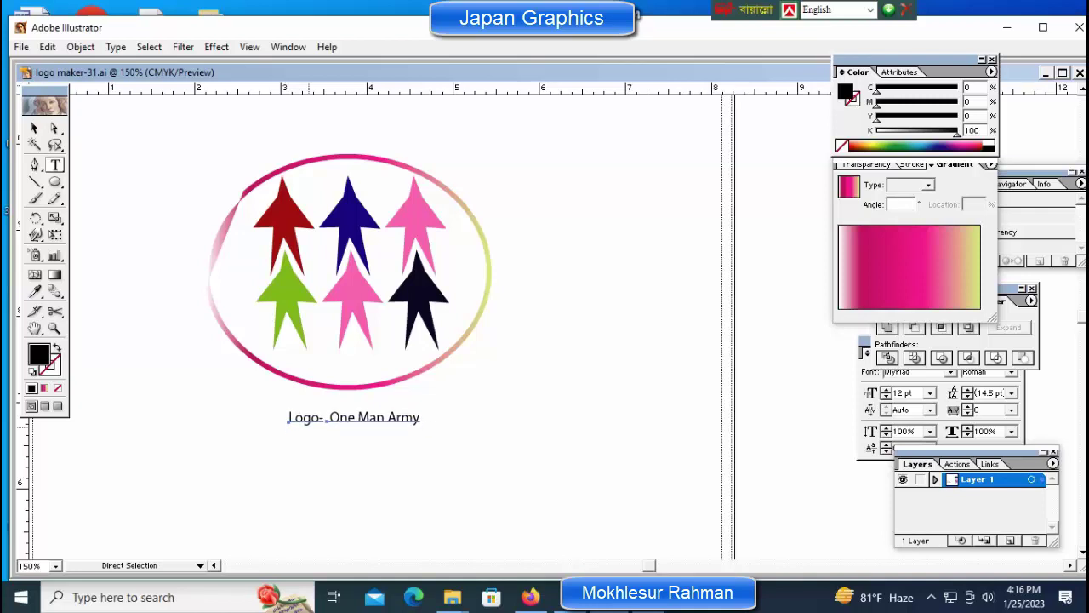
pyautogui.hotkey('ctrl', 'shift', 'a')
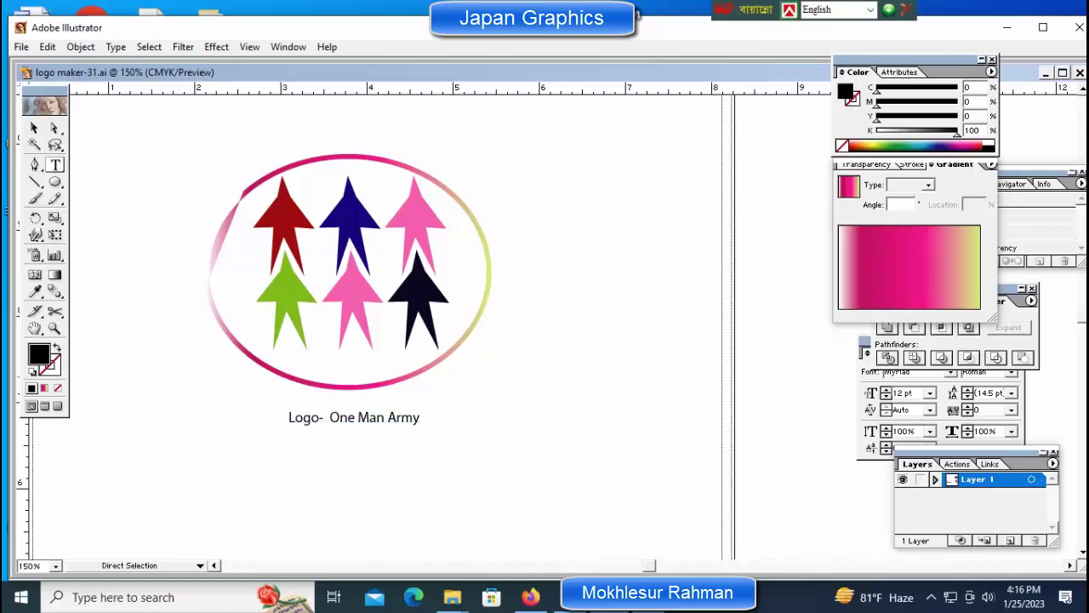